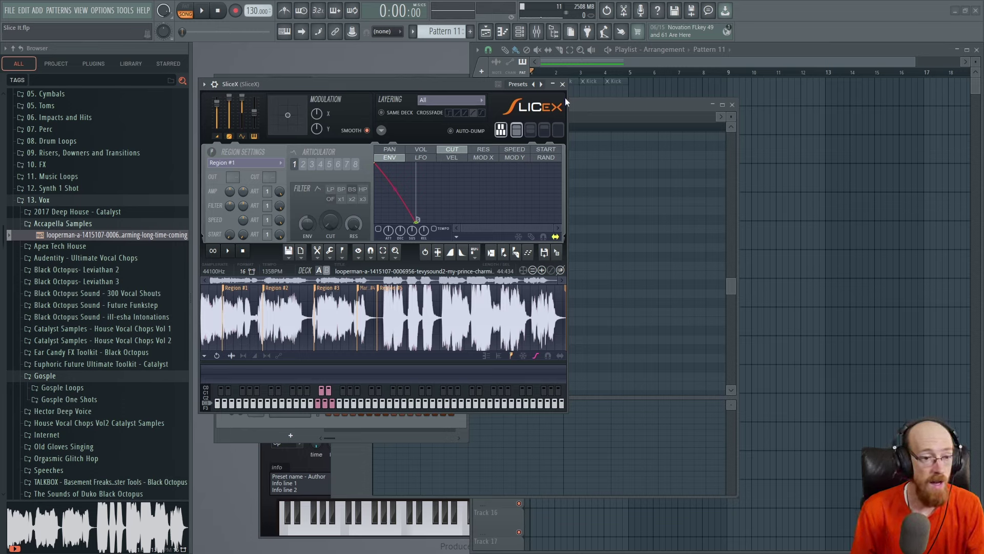
- Preview the looperman vocal sample from the Accapella Samples folder and stop its playback
{"action": "left_click", "coordinate": [137, 234]}
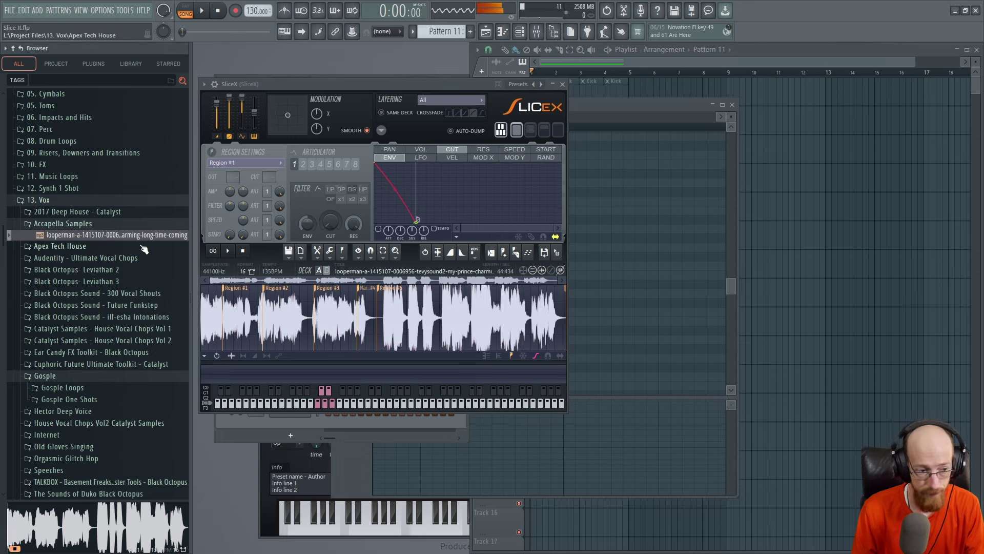
{"action": "left_click", "coordinate": [220, 12]}
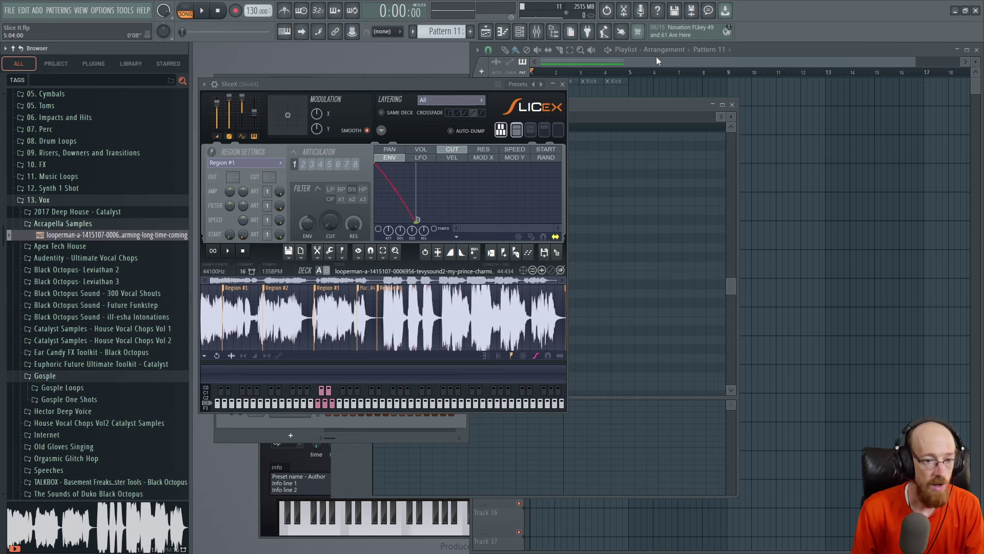
- Open the Vocal Chop #6 (merged) clip in the piano roll and play the pattern alongside its SliceX instrument
{"action": "left_click", "coordinate": [682, 65]}
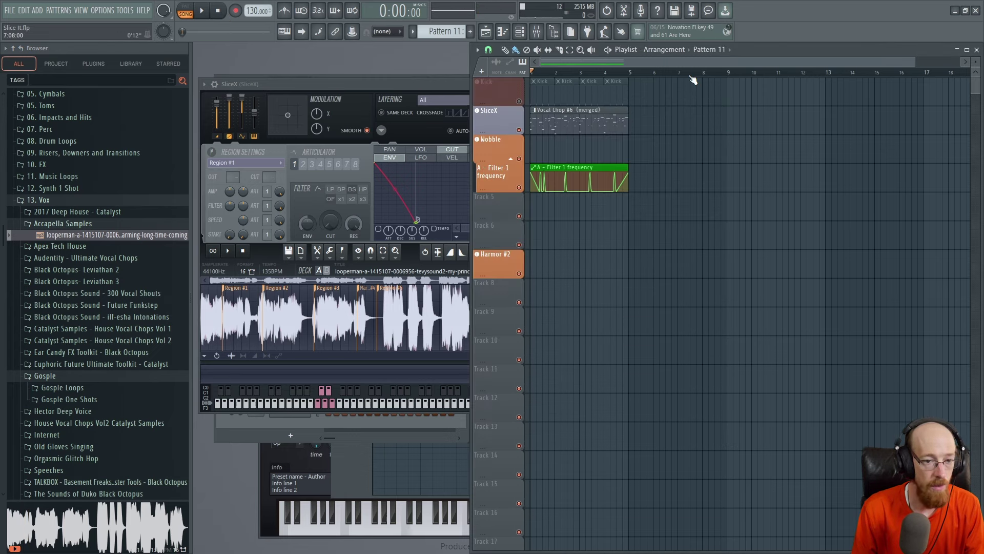
{"action": "double_click", "coordinate": [598, 121]}
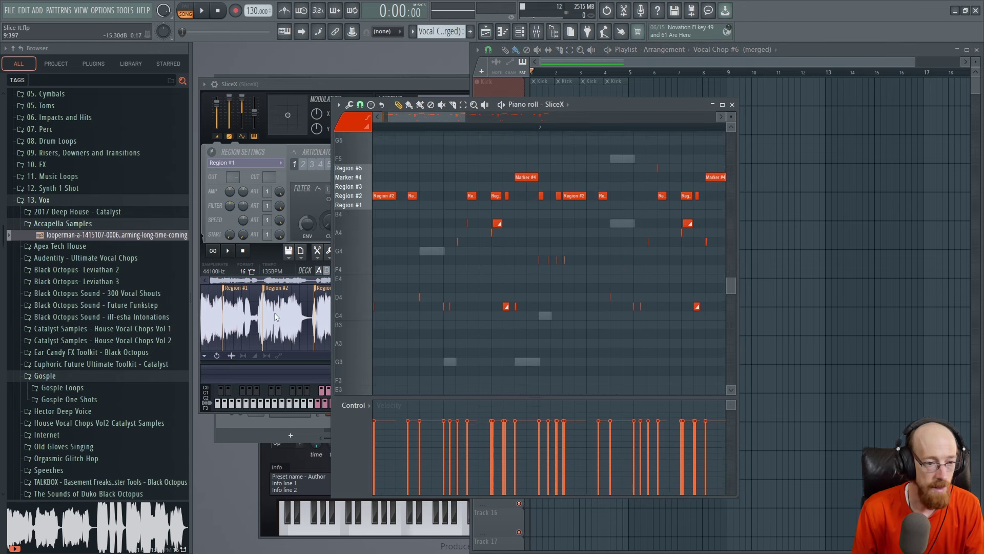
{"action": "scroll", "coordinate": [424, 125], "scroll_direction": "down", "scroll_amount": 2}
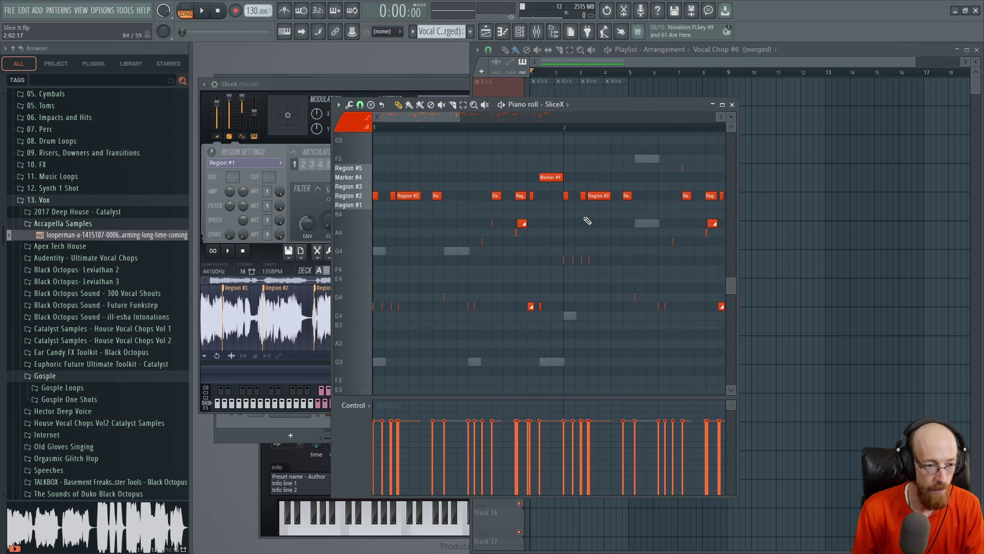
{"action": "key", "text": "space"}
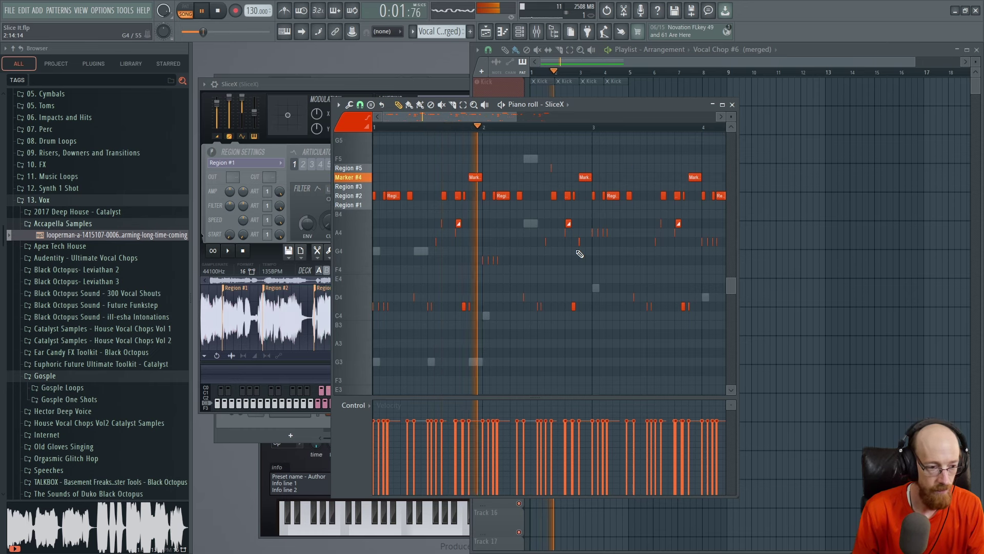
{"action": "left_click", "coordinate": [337, 83]}
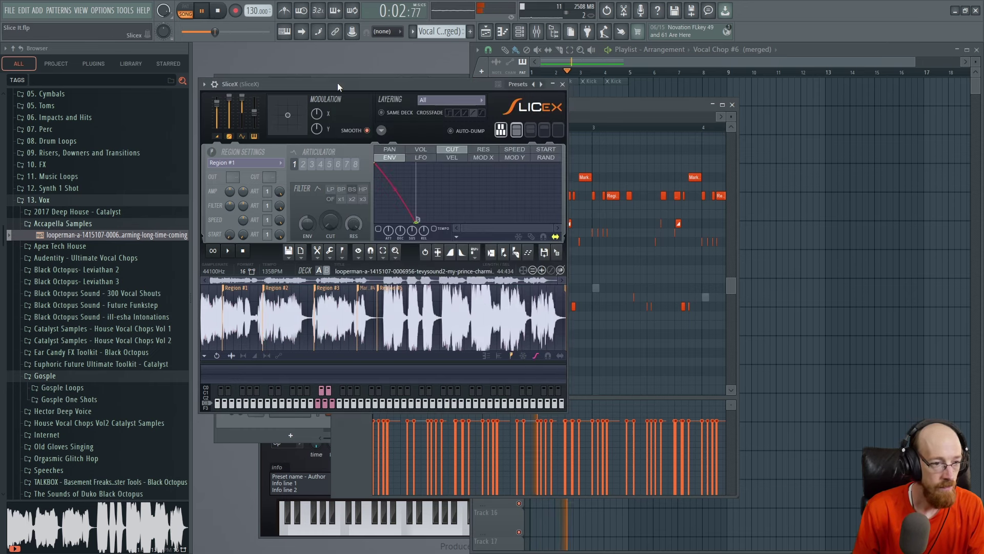
{"action": "left_click", "coordinate": [660, 107]}
{"action": "scroll", "coordinate": [600, 221], "scroll_direction": "down", "scroll_amount": 1}
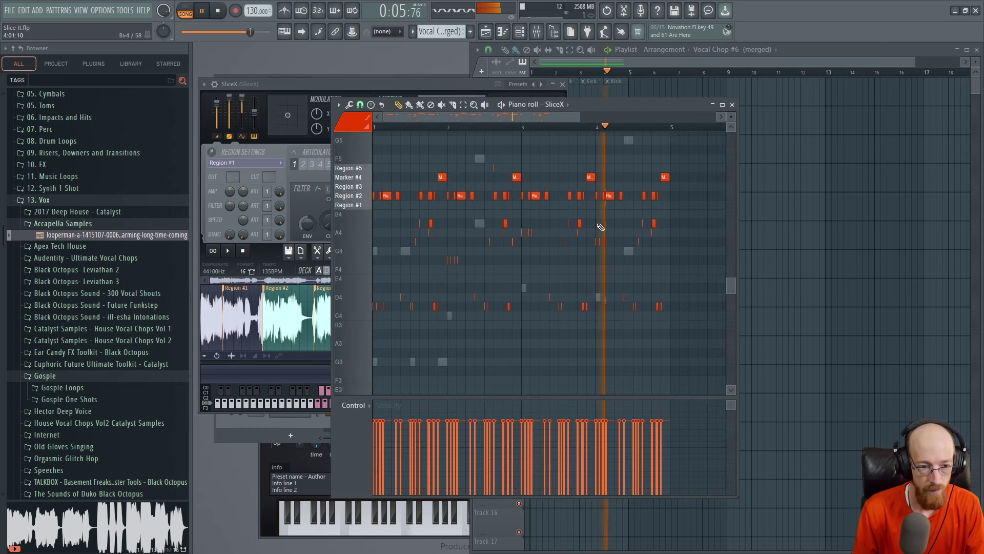
{"action": "key", "text": "space"}
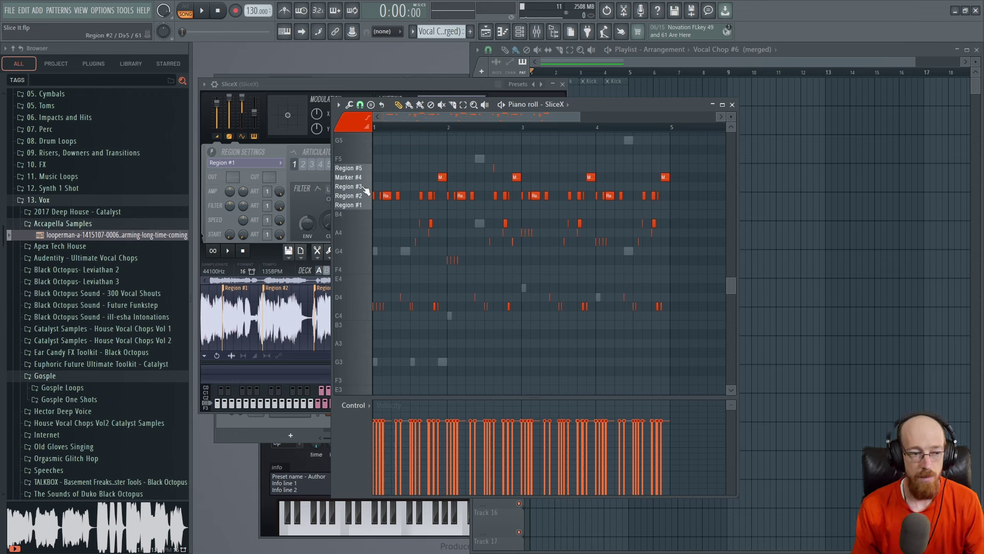
- Examine SliceX's key mapping and the short low notes at the start of the vocal chop pattern
{"action": "left_click", "coordinate": [317, 394]}
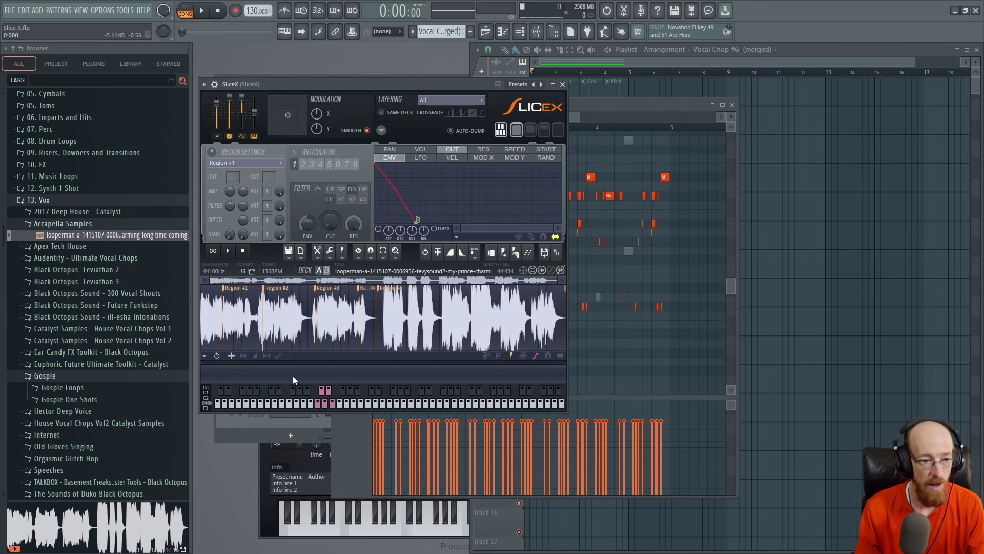
{"action": "left_click", "coordinate": [657, 106]}
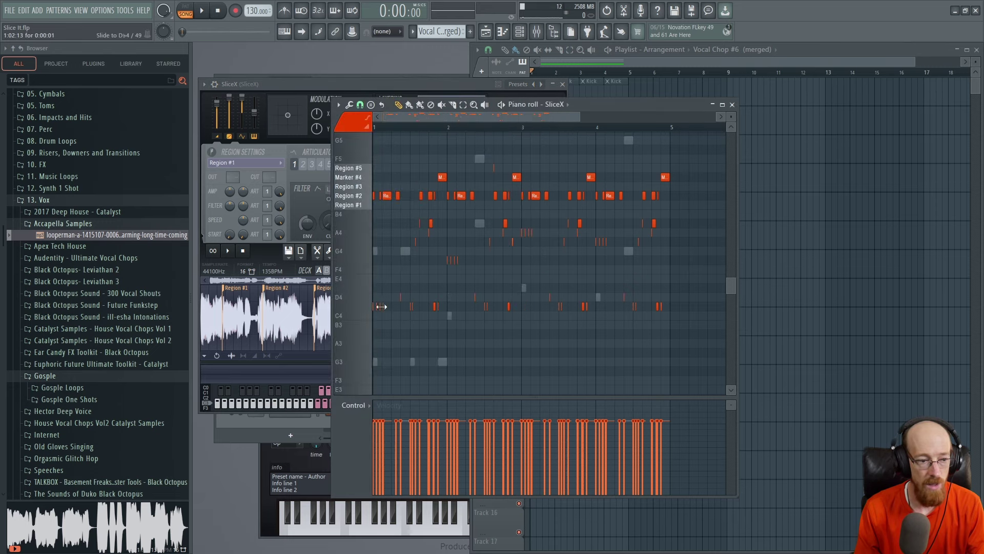
{"action": "scroll", "coordinate": [381, 307], "scroll_direction": "up", "scroll_amount": 5}
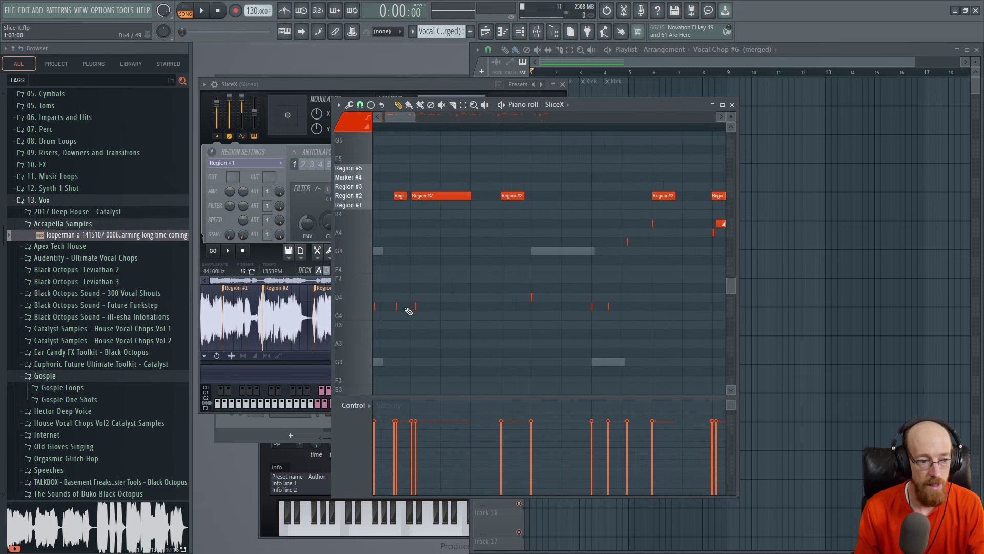
{"action": "left_click_drag", "start_coordinate": [400, 296], "coordinate": [369, 273]}
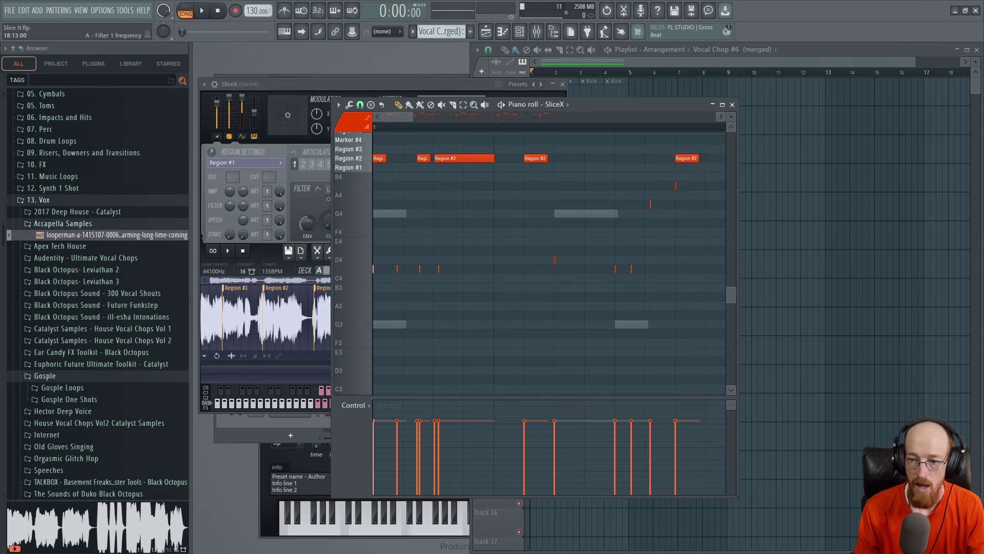
- Inspect the kHs Chorus, OTT, WaveShaper and Pro R effects on the SliceX mixer track
{"action": "key", "text": "F9"}
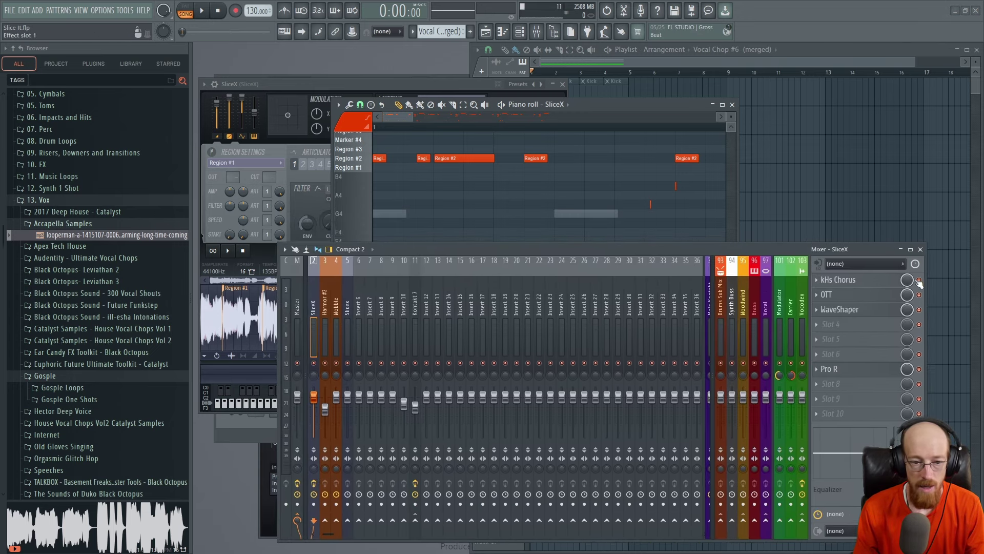
{"action": "left_click", "coordinate": [855, 284]}
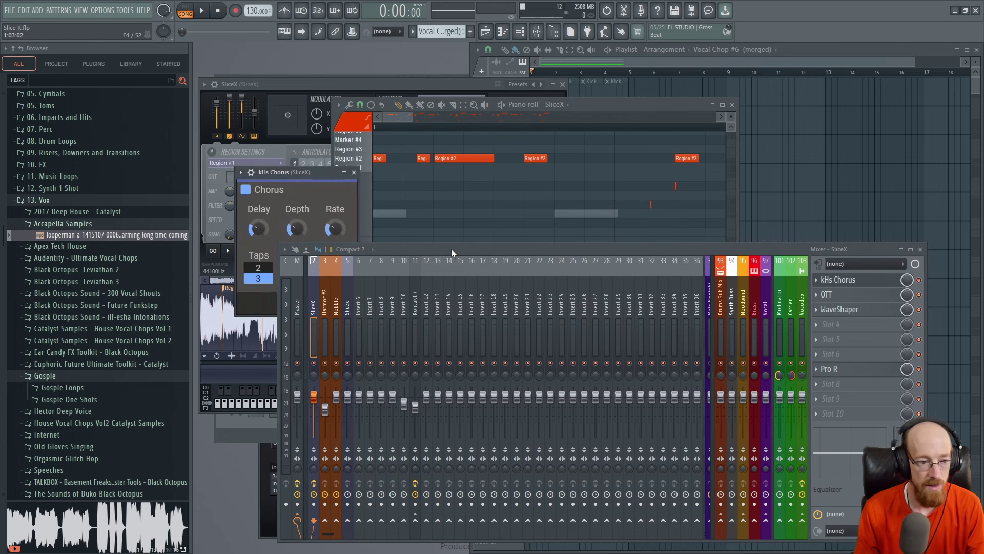
{"action": "left_click_drag", "start_coordinate": [451, 248], "coordinate": [402, 146]}
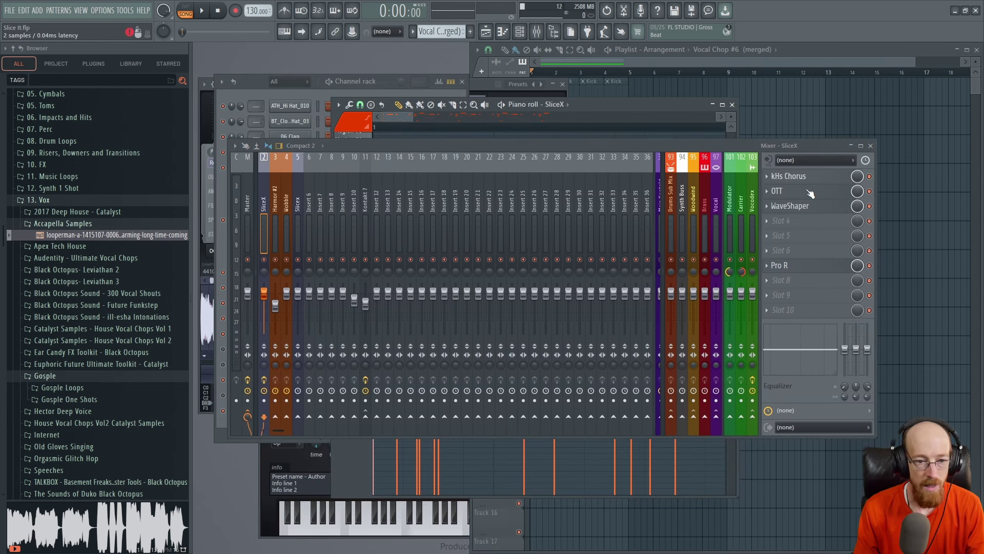
{"action": "left_click", "coordinate": [789, 191]}
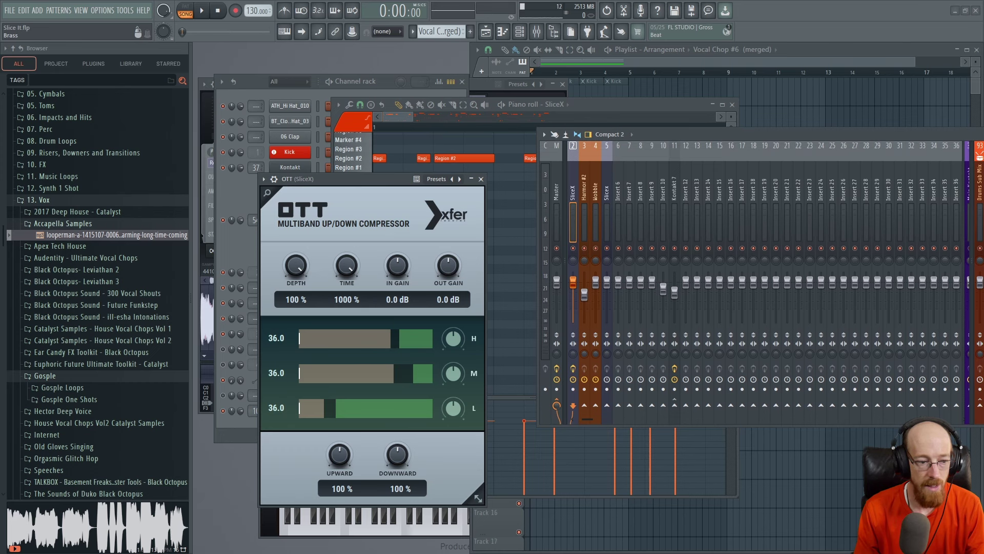
{"action": "left_click_drag", "start_coordinate": [958, 134], "coordinate": [609, 165]}
{"action": "left_click", "coordinate": [805, 198]}
{"action": "left_click", "coordinate": [797, 215]}
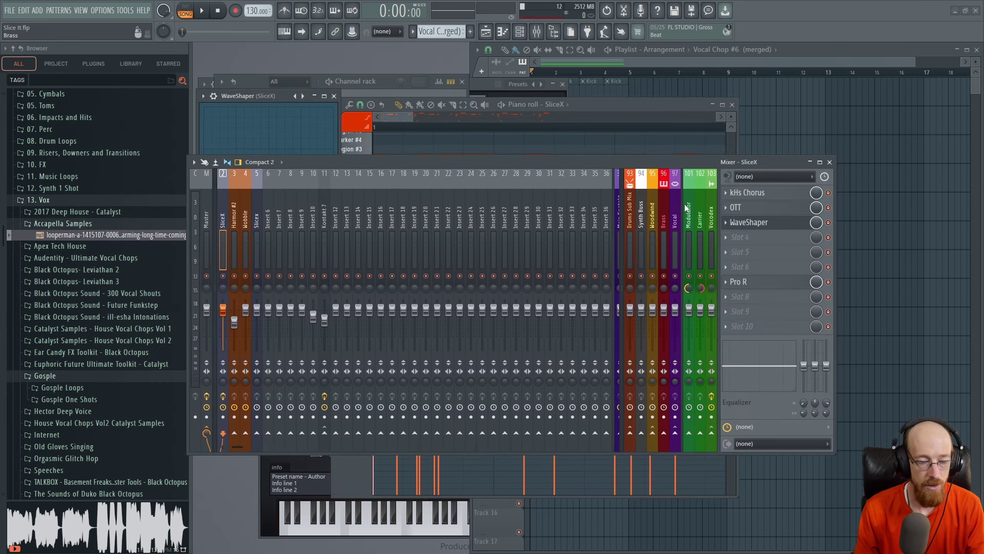
{"action": "left_click", "coordinate": [746, 222]}
{"action": "left_click", "coordinate": [738, 282]}
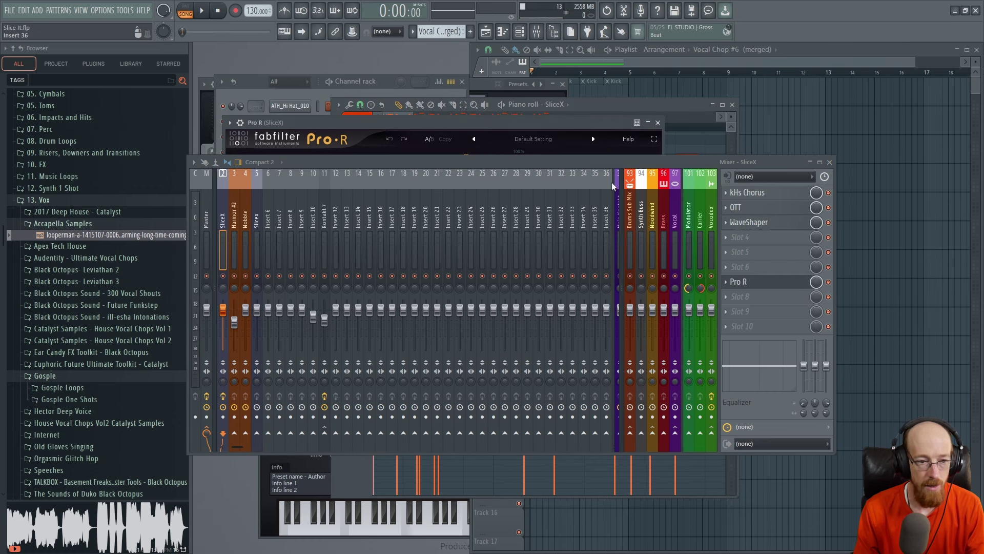
{"action": "left_click_drag", "start_coordinate": [662, 163], "coordinate": [751, 142]}
{"action": "left_click", "coordinate": [861, 260]}
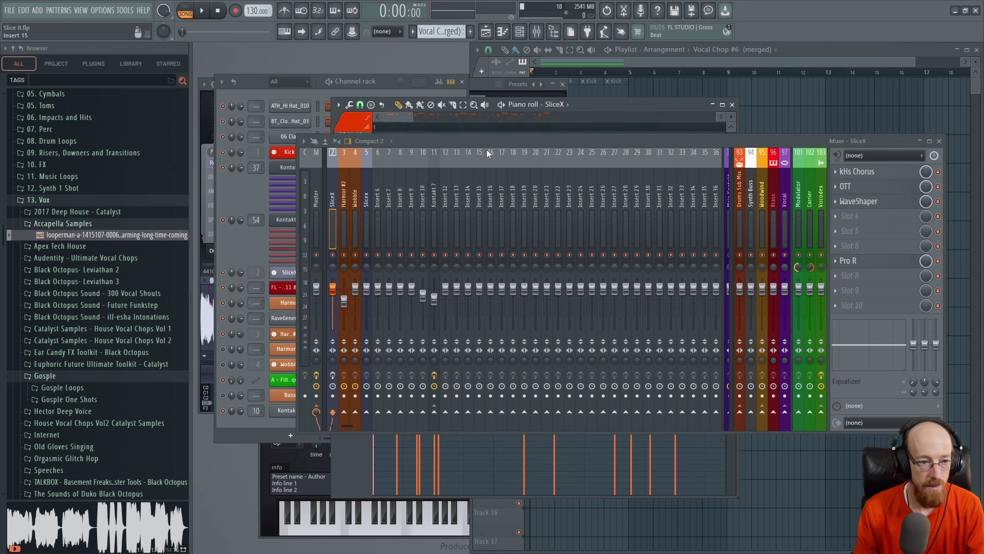
- Play the vocal chop through its mixer effects, stop it, and clear the mixer from view
{"action": "key", "text": "space"}
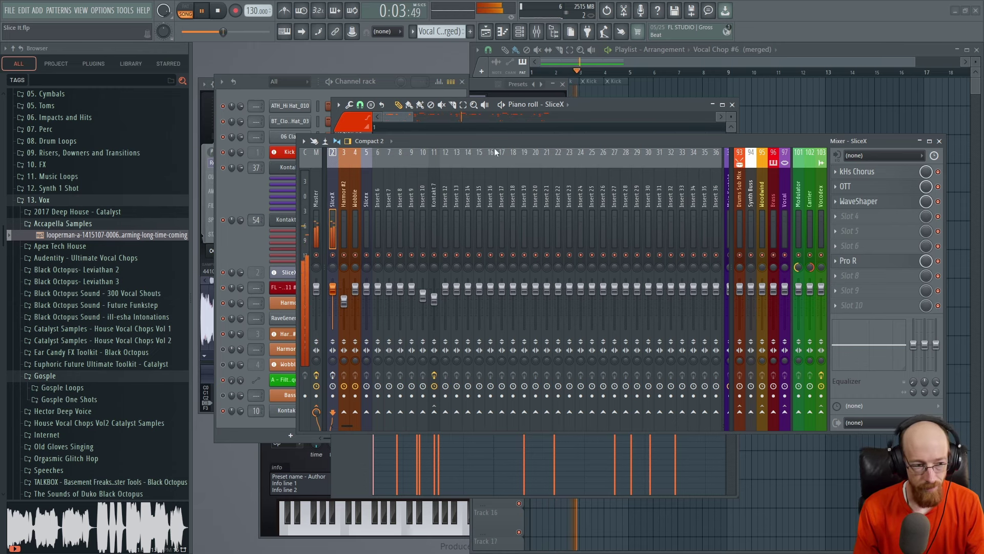
{"action": "key", "text": "space"}
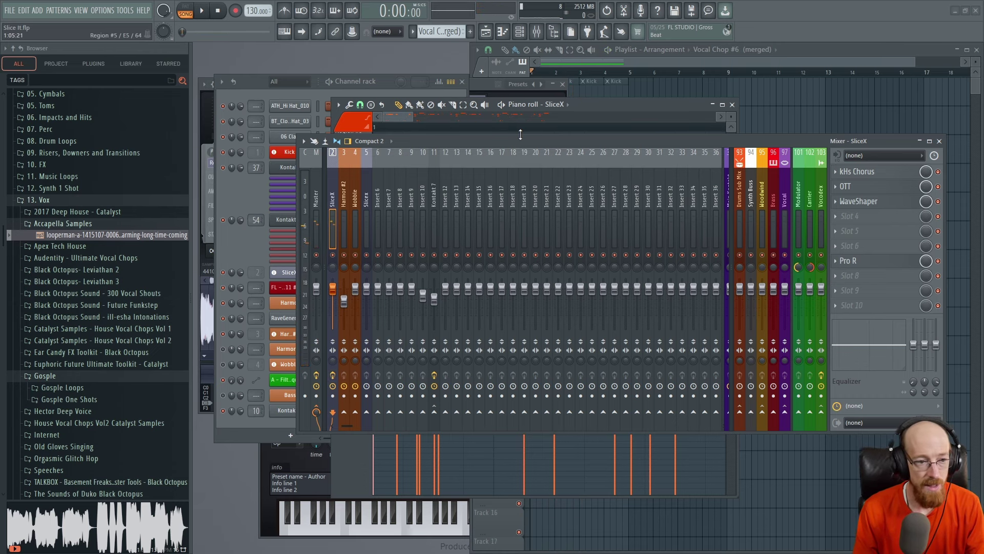
{"action": "left_click_drag", "start_coordinate": [526, 140], "coordinate": [983, 155]}
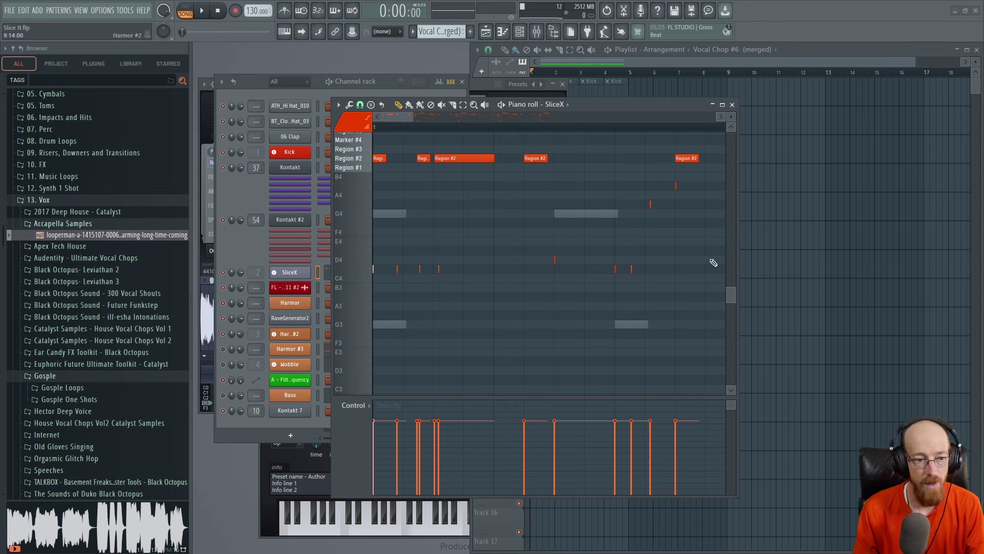
- Compare the Region #2 notes in the piano roll with the matching slice in SliceX
{"action": "scroll", "coordinate": [401, 240], "scroll_direction": "up", "scroll_amount": 4}
{"action": "scroll", "coordinate": [405, 242], "scroll_direction": "down", "scroll_amount": 6}
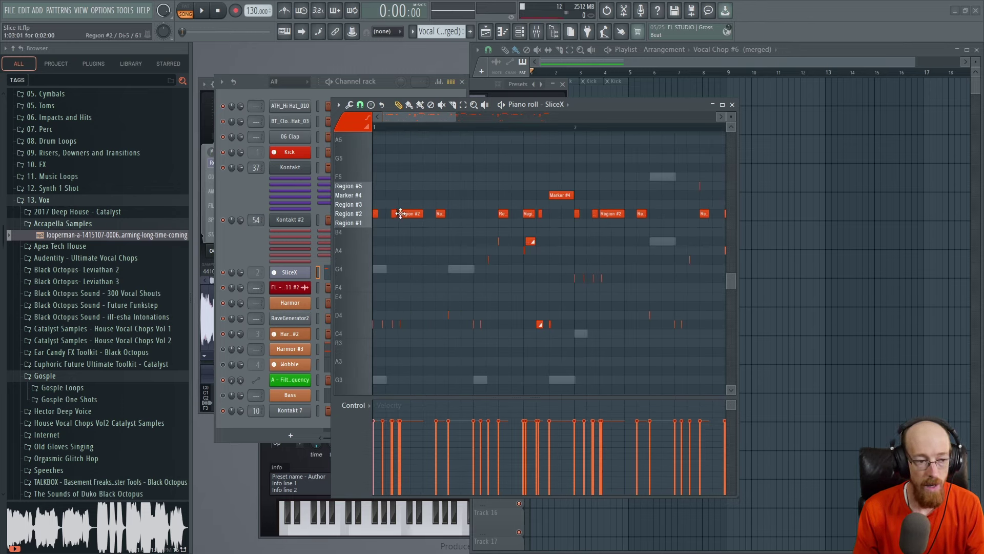
{"action": "left_click", "coordinate": [290, 273]}
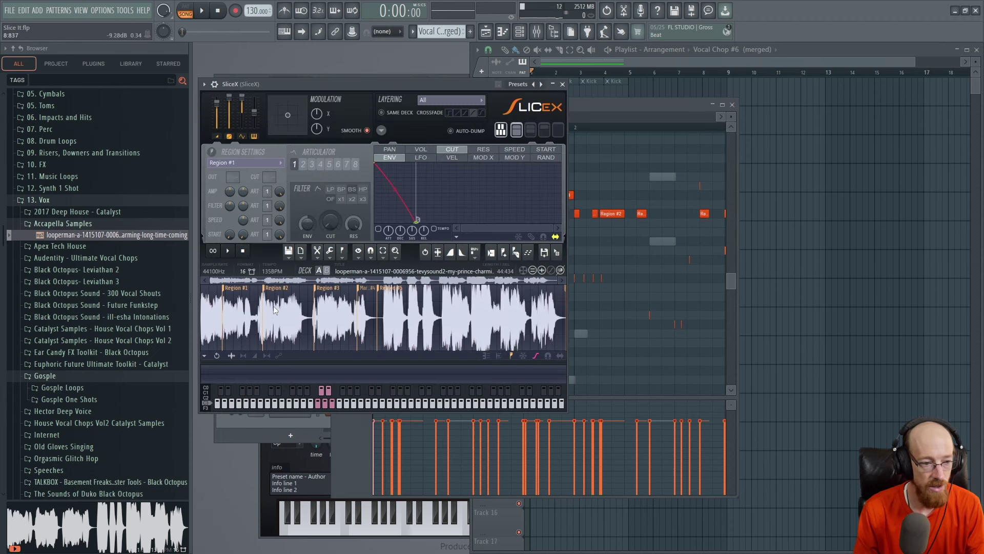
{"action": "left_click", "coordinate": [643, 105]}
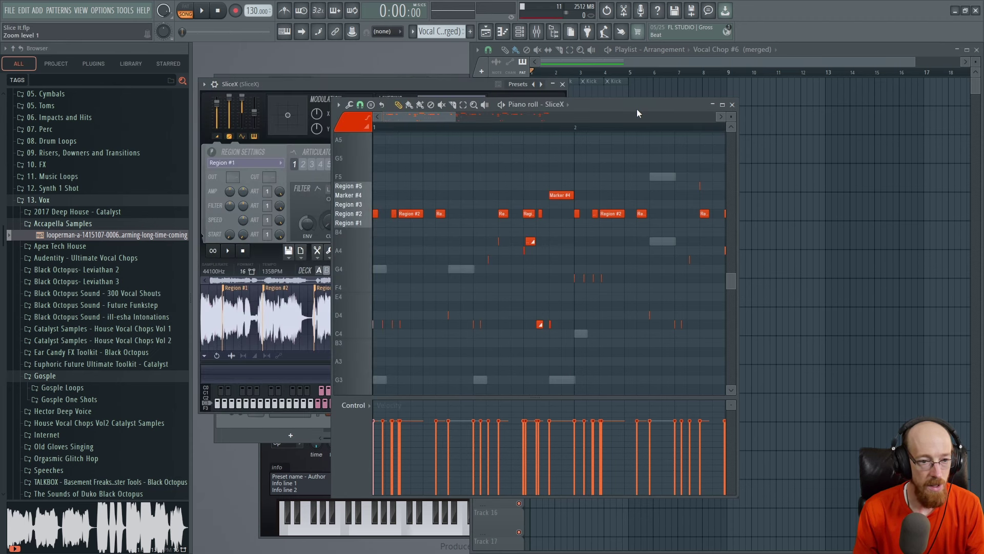
- Transpose the short Db4 notes at the start of bar 1 up to the Marker #4 row and audition them
{"action": "key", "text": "shift+Up"}
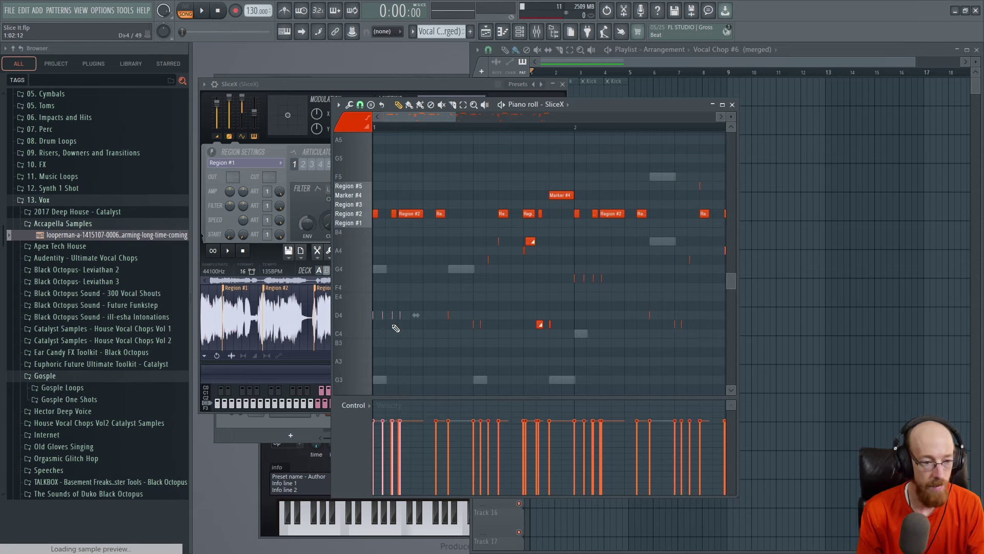
{"action": "key", "text": "shift+Up"}
{"action": "key", "text": "shift+Up"}
{"action": "key", "text": "shift+Up"}
{"action": "key", "text": "shift+Up"}
{"action": "key", "text": "shift+Up"}
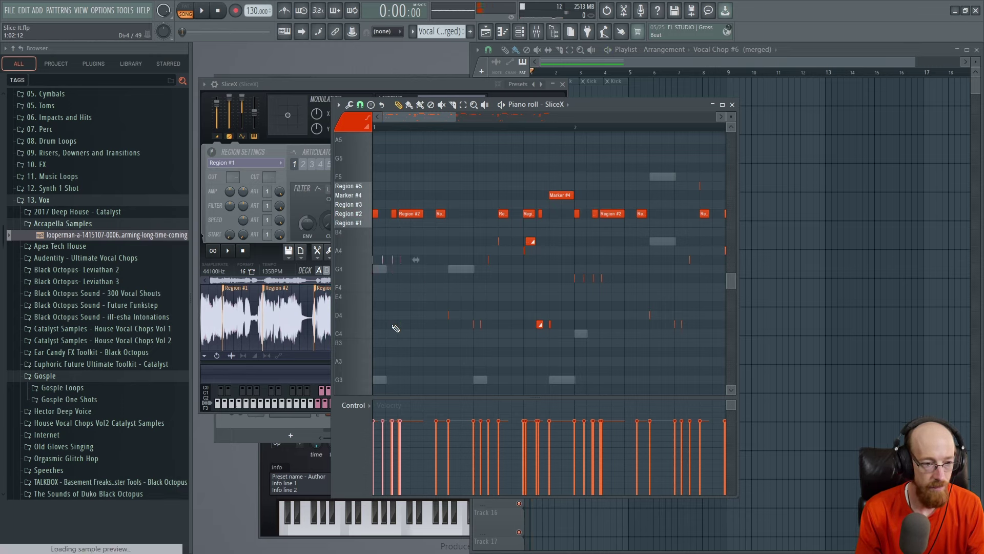
{"action": "key", "text": "shift+Up"}
{"action": "key", "text": "shift+Up"}
{"action": "key", "text": "shift+Up"}
{"action": "key", "text": "shift+Up"}
{"action": "key", "text": "shift+Up"}
{"action": "key", "text": "shift+Up"}
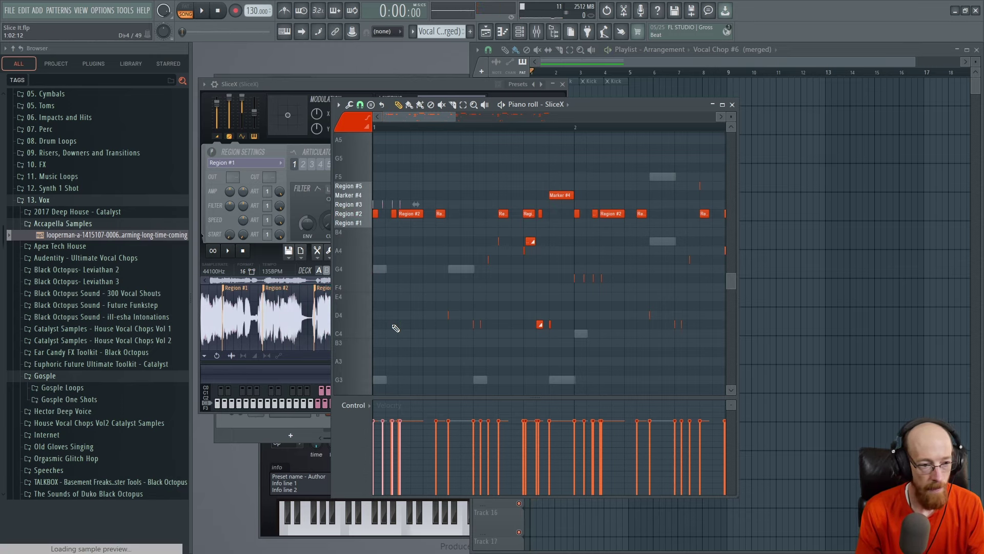
{"action": "key", "text": "space"}
{"action": "key", "text": "space"}
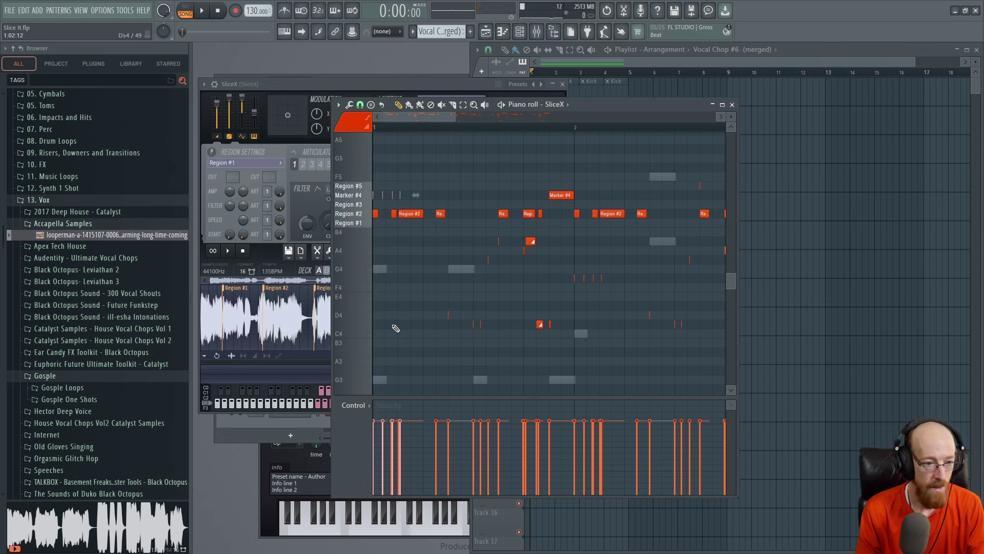
- Transpose the selected short notes at the start of bar 1 back down to Db4 and audition the pattern
{"action": "key", "text": "shift+Down"}
{"action": "key", "text": "shift+Down"}
{"action": "key", "text": "shift+Down"}
{"action": "key", "text": "shift+Down"}
{"action": "key", "text": "shift+Down"}
{"action": "key", "text": "shift+Down"}
{"action": "key", "text": "shift+Down"}
{"action": "key", "text": "shift+Down"}
{"action": "key", "text": "shift+Down"}
{"action": "key", "text": "shift+Down"}
{"action": "key", "text": "shift+Down"}
{"action": "key", "text": "shift+Down"}
{"action": "key", "text": "shift+Down"}
{"action": "key", "text": "shift+Down"}
{"action": "key", "text": "space"}
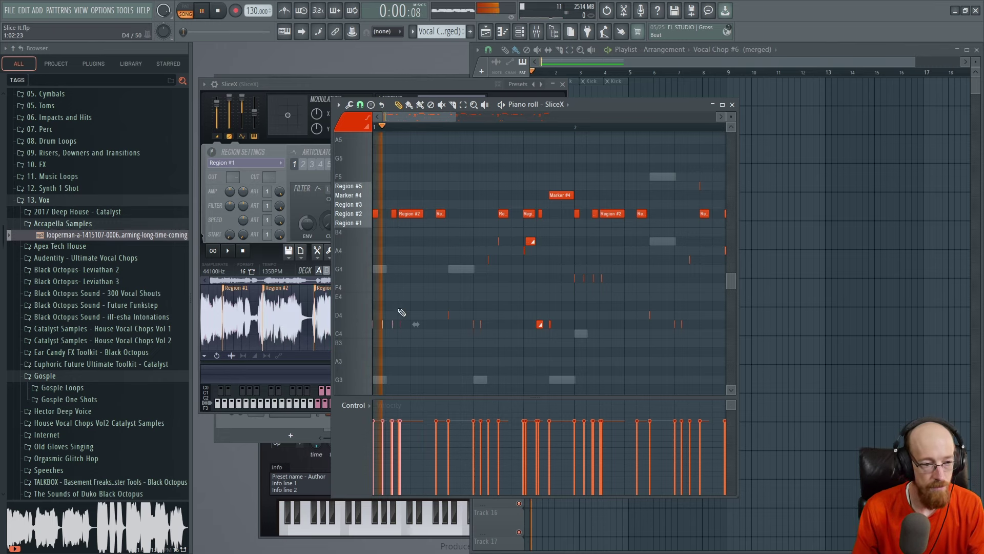
{"action": "key", "text": "space"}
- Close the existing SliceX window, add a new Slicex channel, and load the my-prince-charming-long-time-coming acapella into it
{"action": "left_click", "coordinate": [355, 88]}
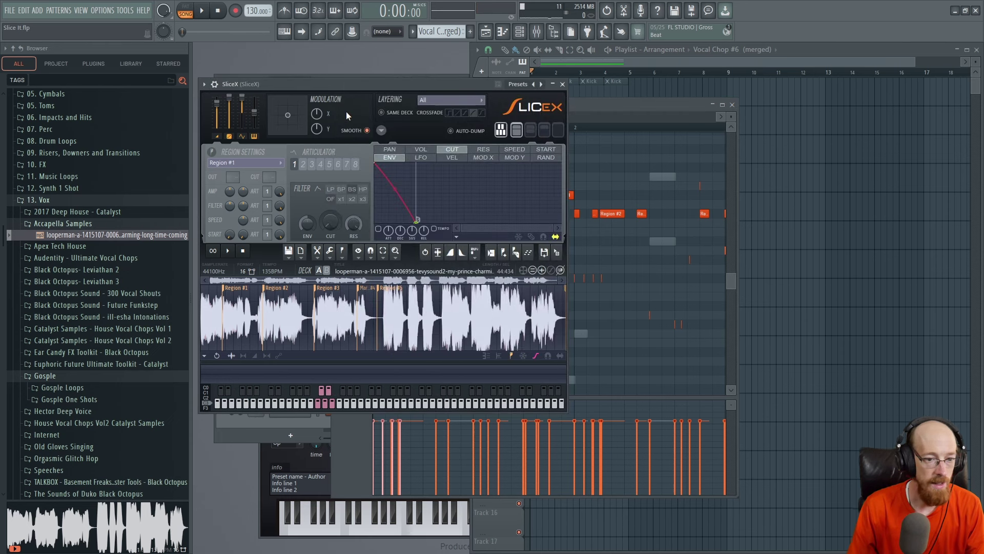
{"action": "left_click", "coordinate": [562, 84]}
{"action": "key", "text": "F8"}
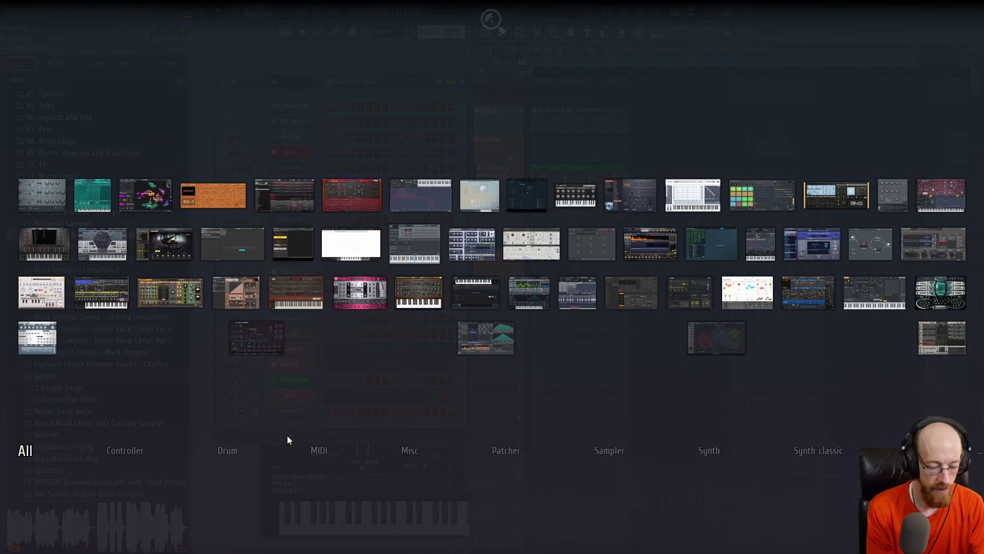
{"action": "type", "text": "slice"}
{"action": "left_click", "coordinate": [578, 293]}
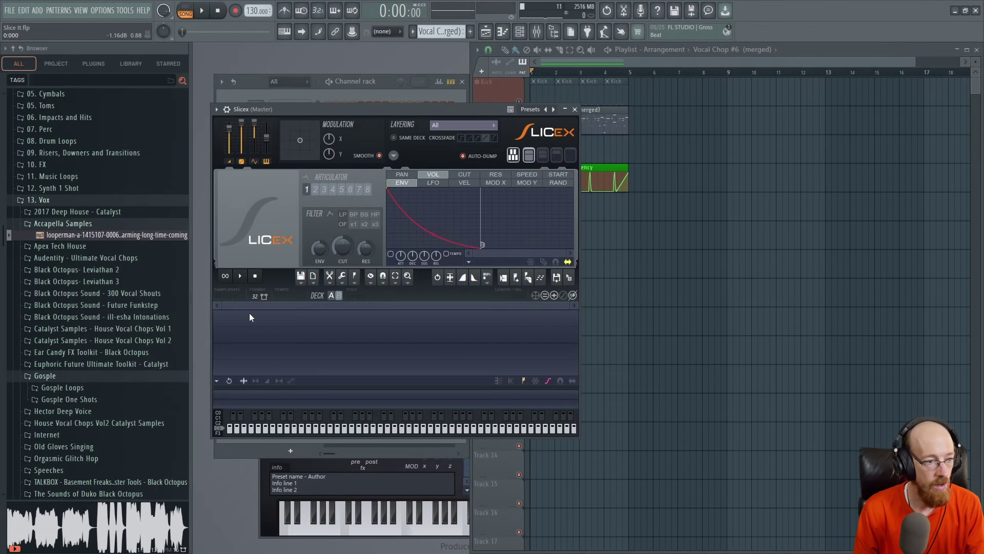
{"action": "left_click_drag", "start_coordinate": [102, 235], "coordinate": [394, 338]}
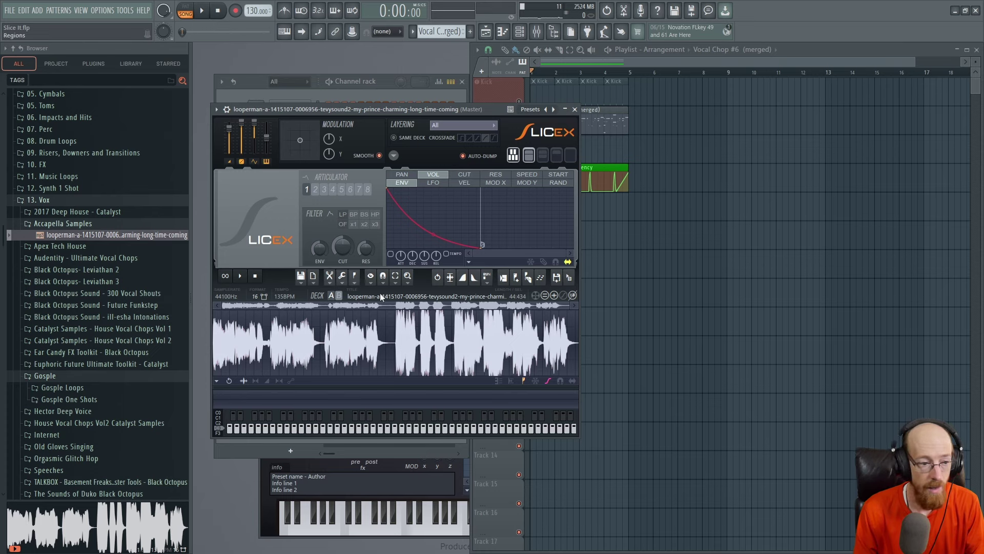
- Add two slice markers to the acapella waveform in Slicex and place the second near the end of the first vocal phrase
{"action": "left_click_drag", "start_coordinate": [410, 113], "coordinate": [430, 91]}
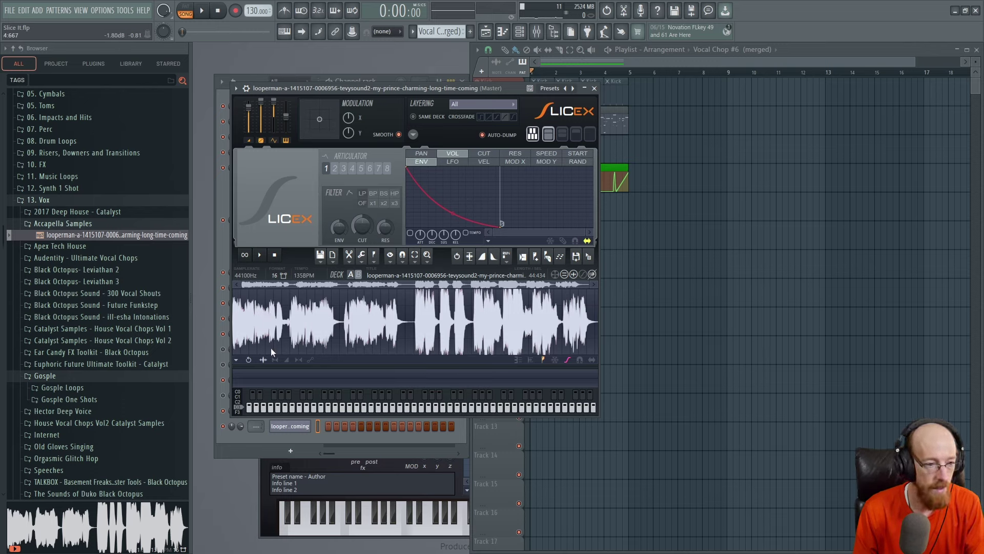
{"action": "middle_click", "coordinate": [259, 307]}
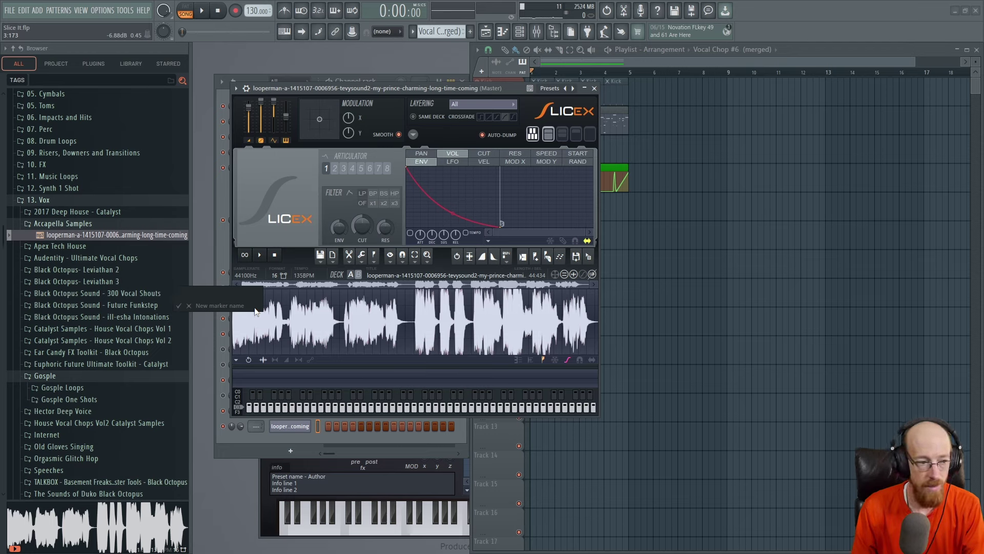
{"action": "key", "text": "Return"}
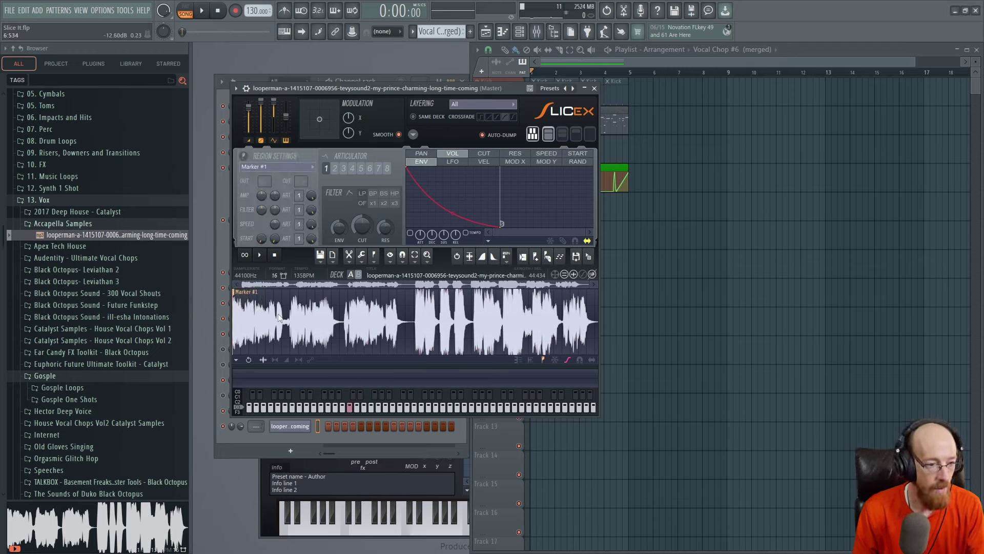
{"action": "middle_click", "coordinate": [257, 311]}
{"action": "key", "text": "Return"}
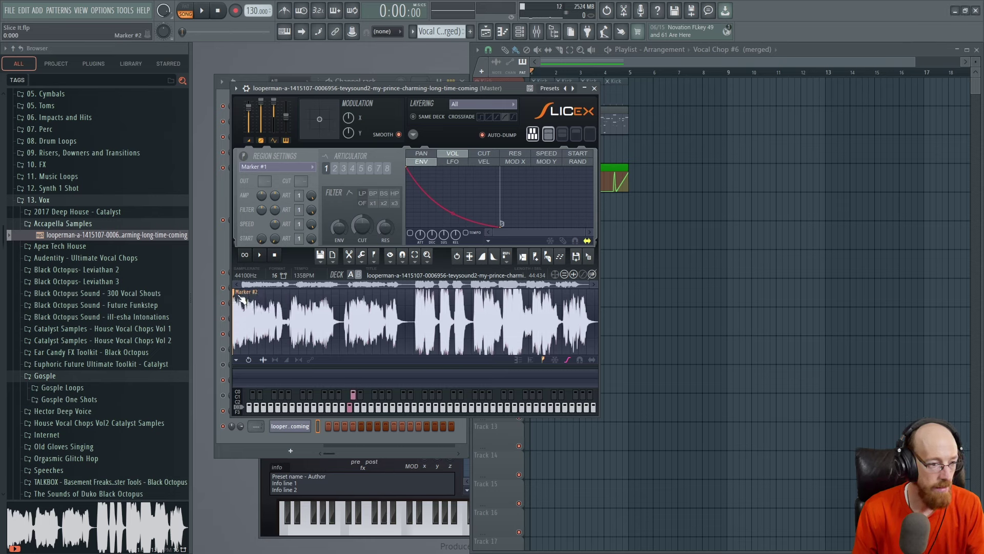
{"action": "left_click_drag", "start_coordinate": [240, 297], "coordinate": [278, 299]}
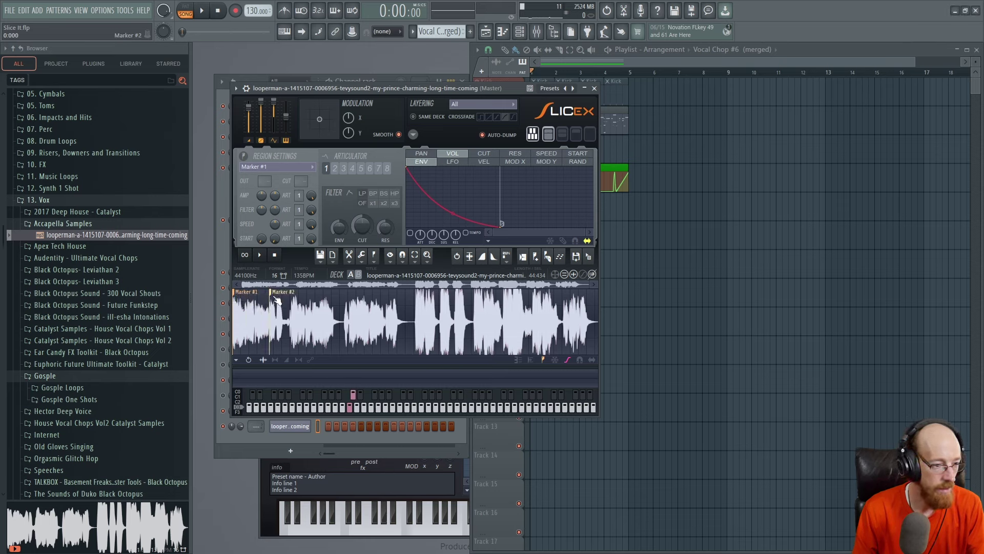
- Add two more slice markers and spread the four markers across the first three vocal phrases of the waveform
{"action": "middle_click", "coordinate": [327, 316]}
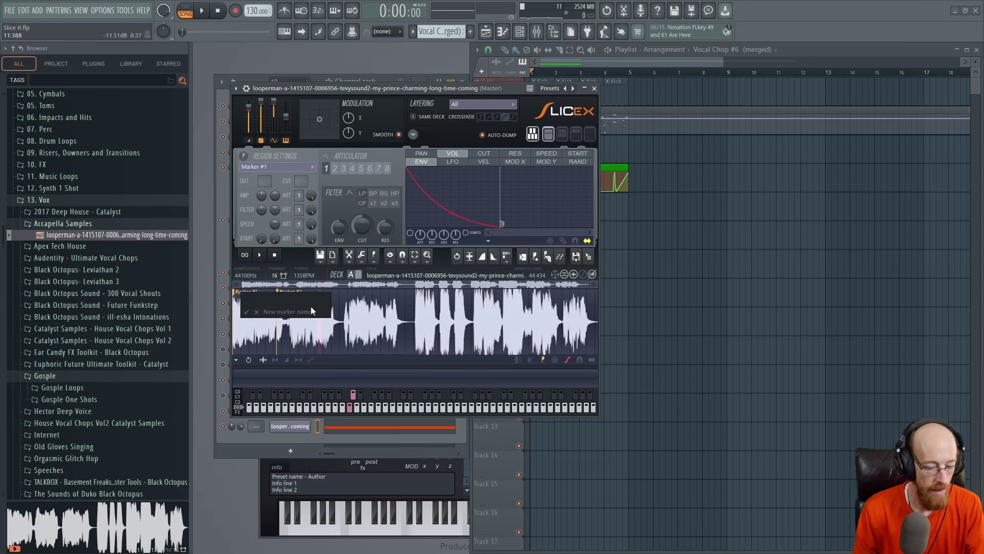
{"action": "key", "text": "Return"}
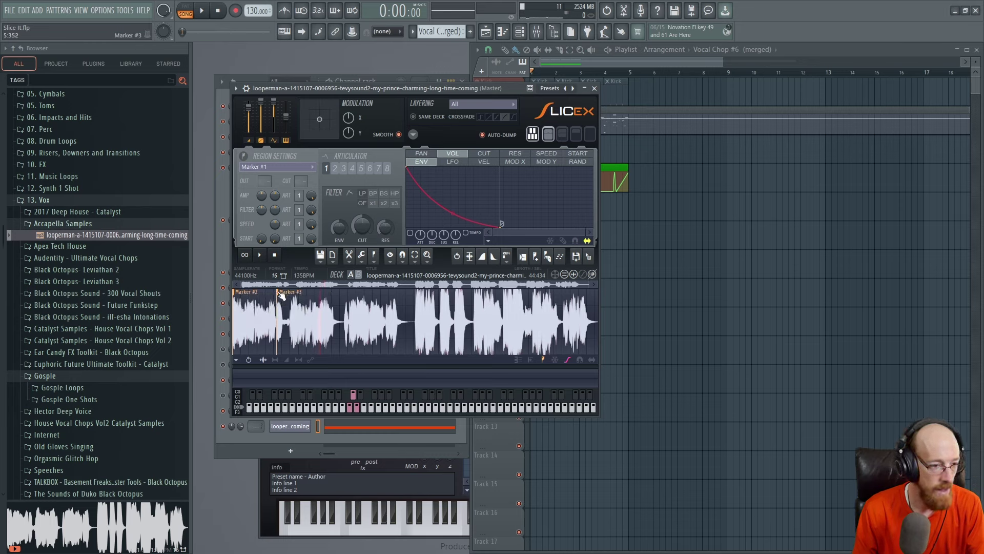
{"action": "mouse_move", "coordinate": [278, 291]}
{"action": "left_mouse_down"}
{"action": "mouse_move", "coordinate": [330, 294]}
{"action": "mouse_move", "coordinate": [265, 295]}
{"action": "mouse_move", "coordinate": [355, 293]}
{"action": "left_mouse_up"}
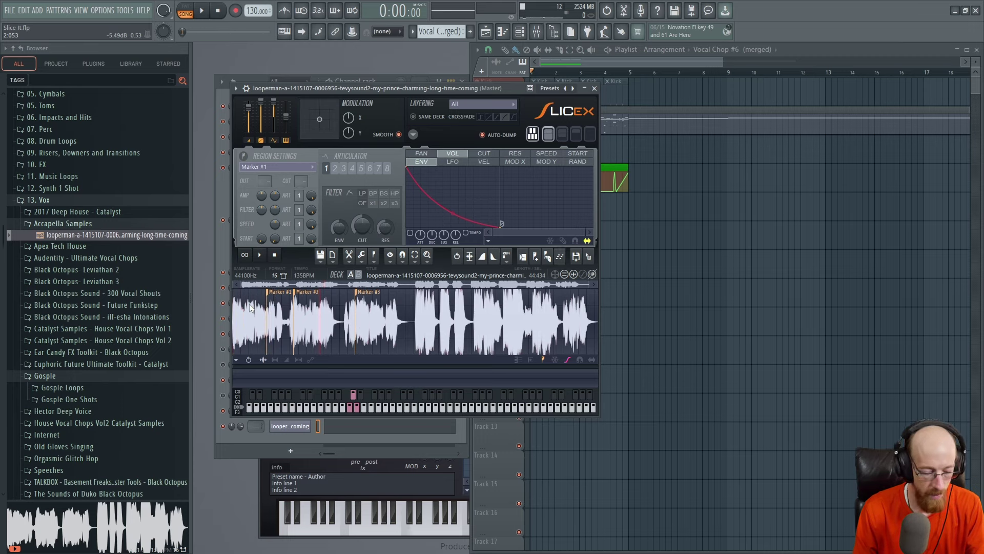
{"action": "key", "text": "alt+m"}
{"action": "key", "text": "Return"}
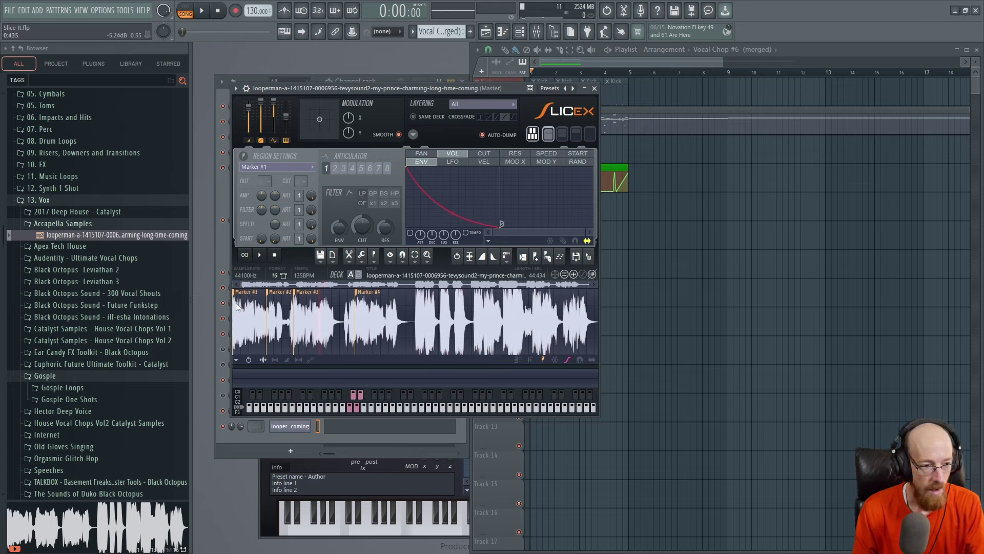
{"action": "left_click_drag", "start_coordinate": [256, 297], "coordinate": [283, 299]}
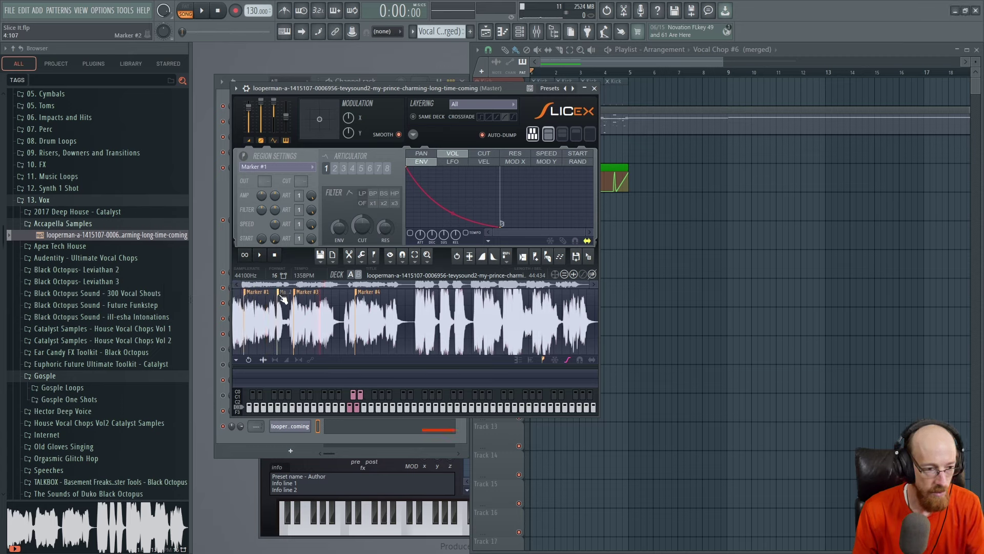
{"action": "left_click_drag", "start_coordinate": [358, 299], "coordinate": [352, 299]}
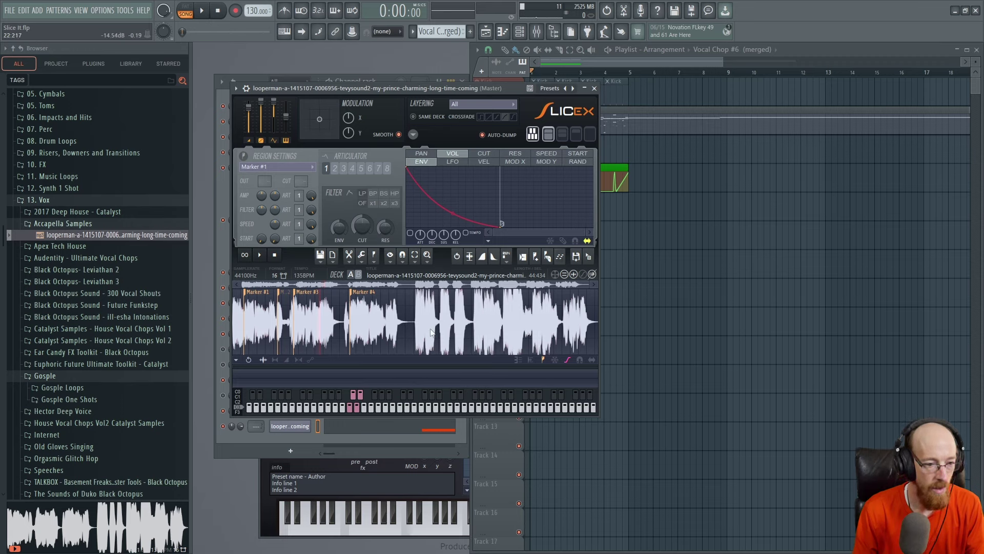
- Add a fifth slice marker where the vocal restarts after the long gap, and shift Marker #3 further into the second phrase
{"action": "right_click", "coordinate": [252, 293]}
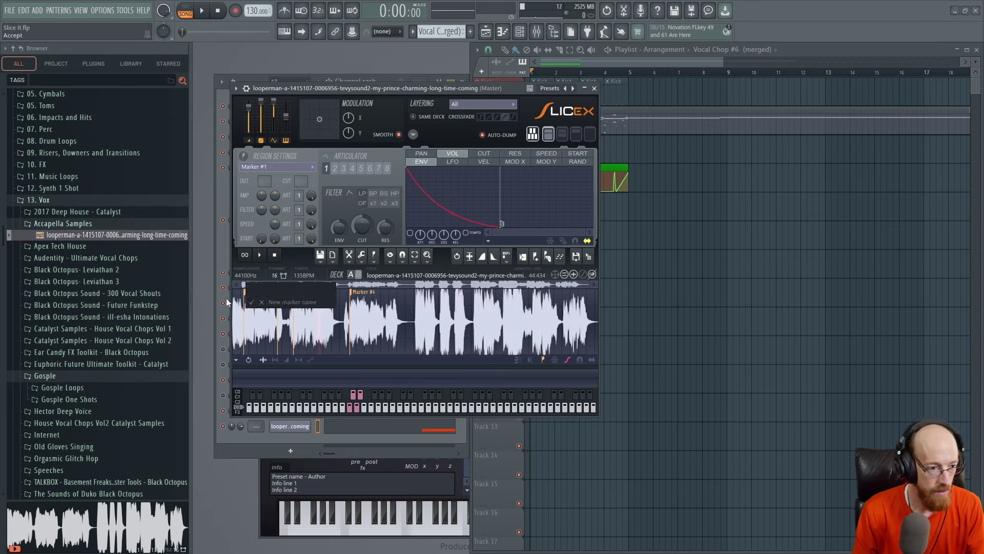
{"action": "left_click", "coordinate": [252, 302]}
{"action": "left_click_drag", "start_coordinate": [235, 294], "coordinate": [420, 294]}
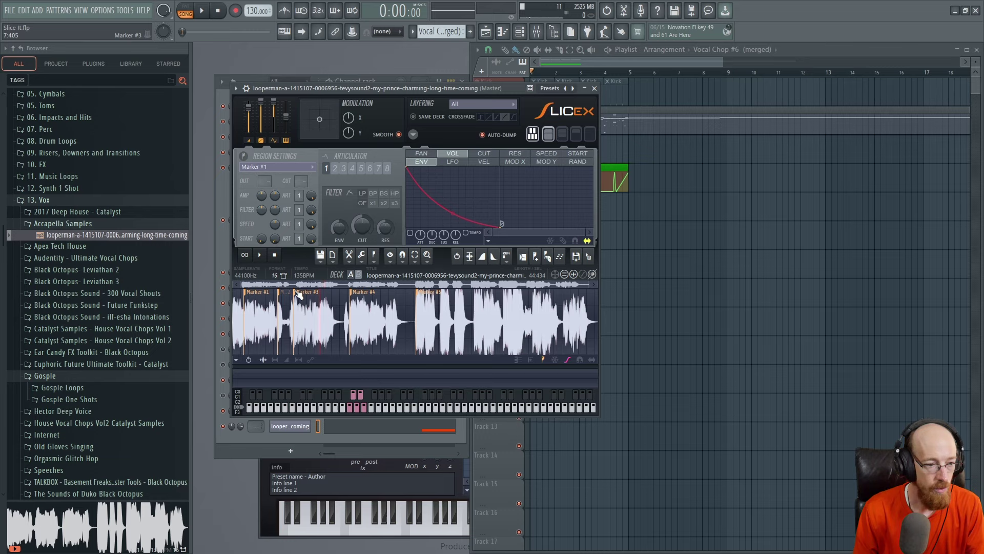
{"action": "mouse_move", "coordinate": [295, 294]}
{"action": "left_mouse_down"}
{"action": "mouse_move", "coordinate": [232, 295]}
{"action": "mouse_move", "coordinate": [338, 297]}
{"action": "mouse_move", "coordinate": [235, 299]}
{"action": "mouse_move", "coordinate": [318, 299]}
{"action": "left_mouse_up"}
- Hide the Slicex window and create a new empty pattern with its default name
{"action": "left_click", "coordinate": [293, 426]}
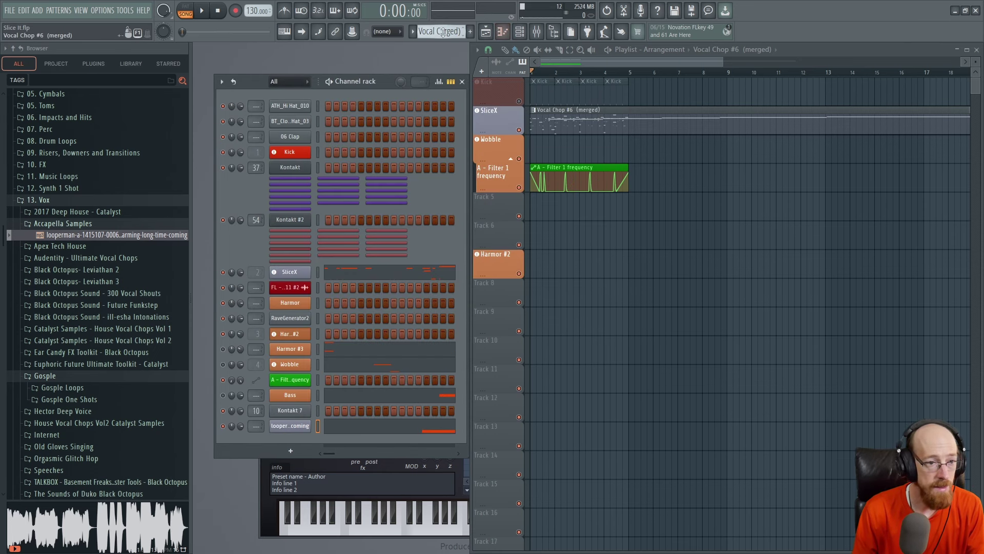
{"action": "left_click", "coordinate": [470, 31]}
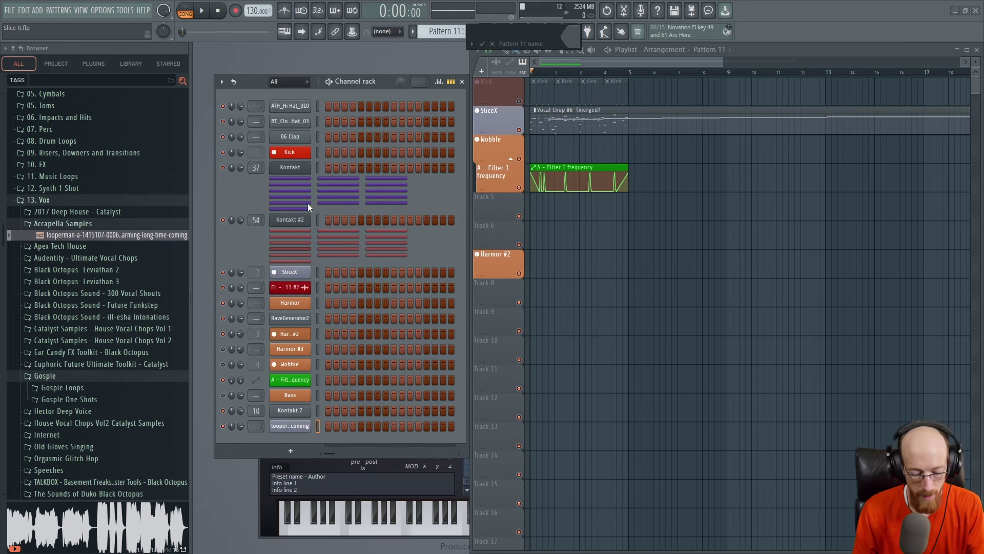
{"action": "right_click", "coordinate": [306, 271]}
{"action": "left_click", "coordinate": [346, 271]}
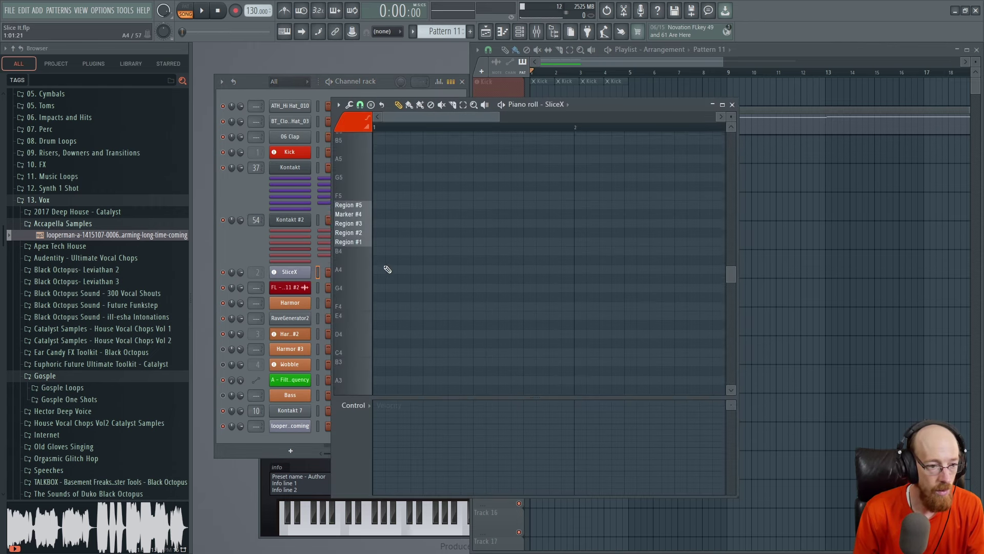
{"action": "scroll", "coordinate": [393, 273], "scroll_direction": "up", "scroll_amount": 2}
{"action": "left_click_drag", "start_coordinate": [544, 254], "coordinate": [633, 260]}
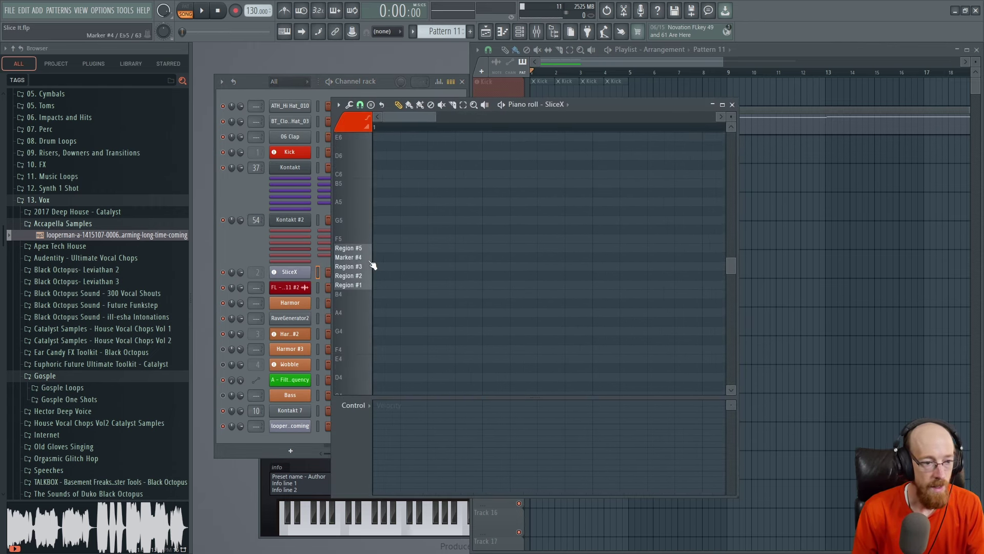
{"action": "scroll", "coordinate": [383, 270], "scroll_direction": "down", "scroll_amount": 4}
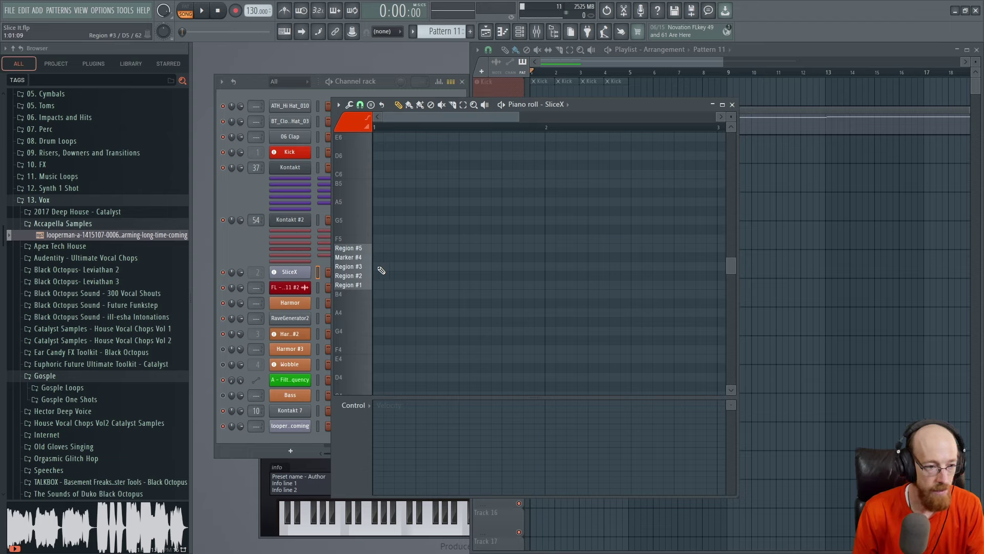
{"action": "left_click", "coordinate": [348, 267]}
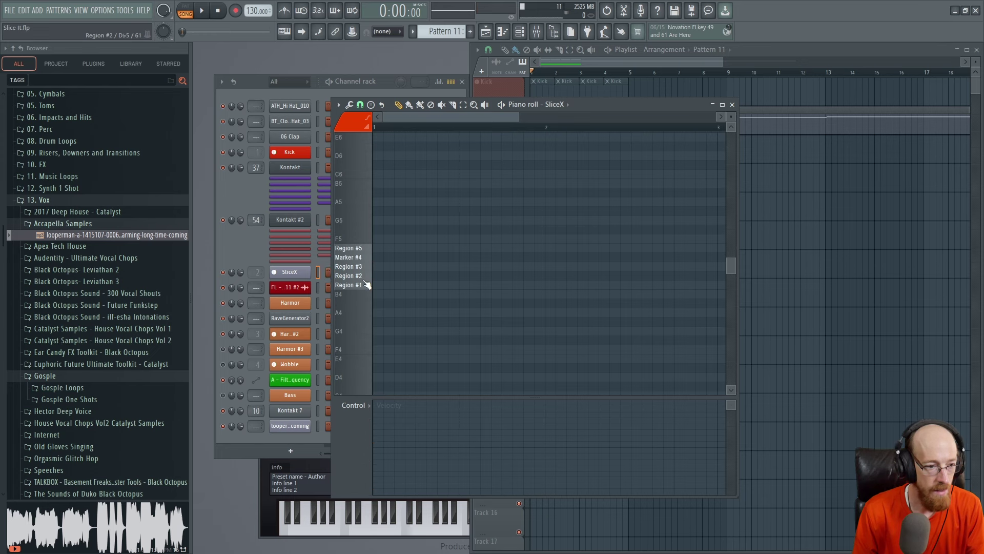
- Open the piano roll of the new acapella Slicex channel and audition the slices from Marker #4 down to Marker #1
{"action": "left_click", "coordinate": [294, 426]}
{"action": "right_click", "coordinate": [288, 426]}
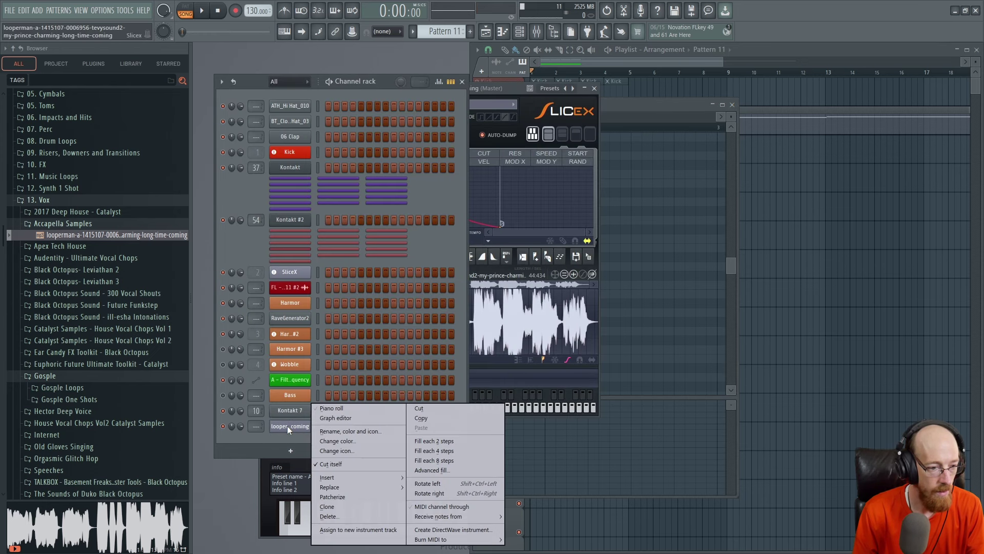
{"action": "left_click", "coordinate": [335, 408]}
{"action": "left_click", "coordinate": [357, 258]}
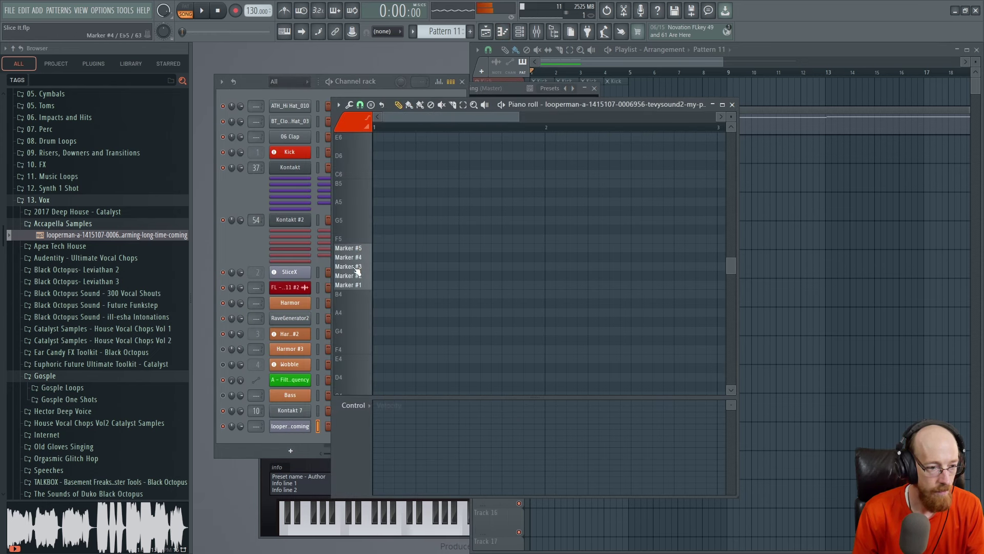
{"action": "left_click", "coordinate": [358, 267]}
{"action": "left_click", "coordinate": [357, 276]}
{"action": "left_click", "coordinate": [358, 286]}
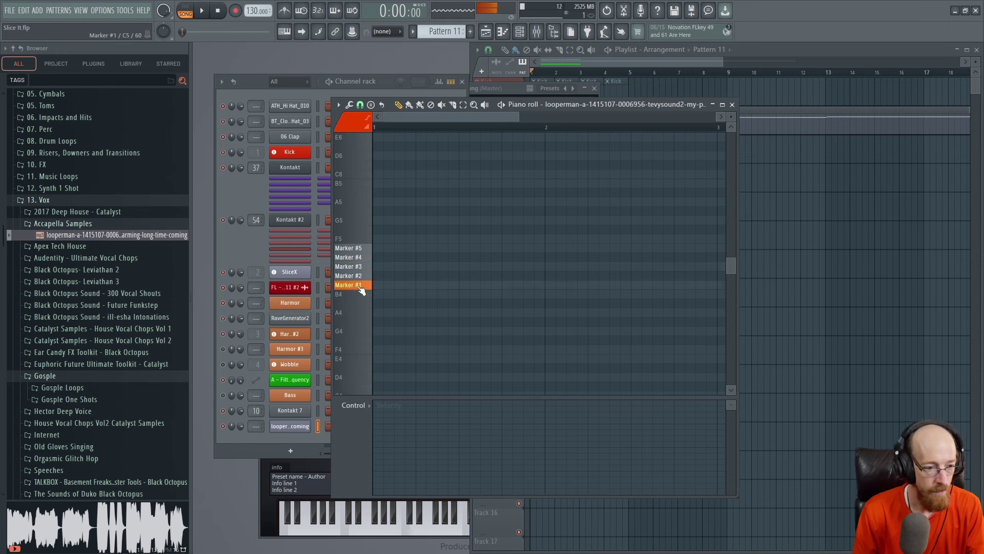
- Bring back the acapella Slicex window, toggle its keyboard display, and switch it to the compact waveform-only layout with the keyboard shown
{"action": "left_click", "coordinate": [294, 427]}
{"action": "left_click", "coordinate": [294, 427]}
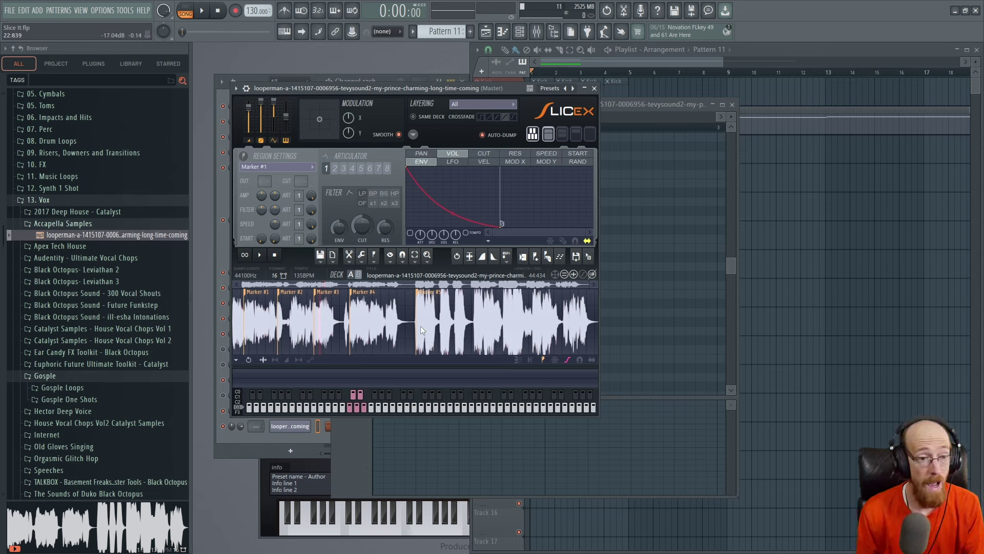
{"action": "left_click", "coordinate": [536, 136]}
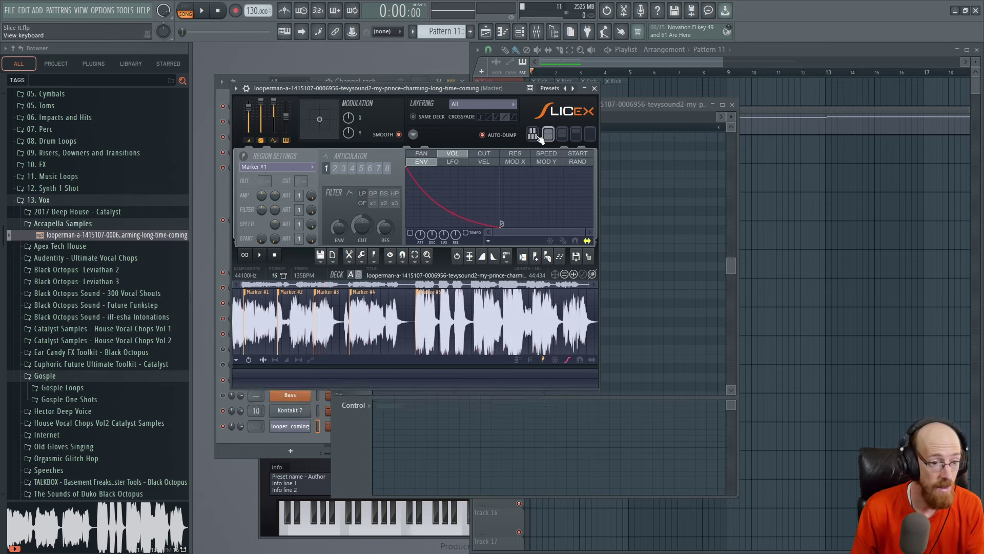
{"action": "left_click", "coordinate": [537, 136]}
{"action": "left_click", "coordinate": [562, 136]}
{"action": "left_click", "coordinate": [552, 136]}
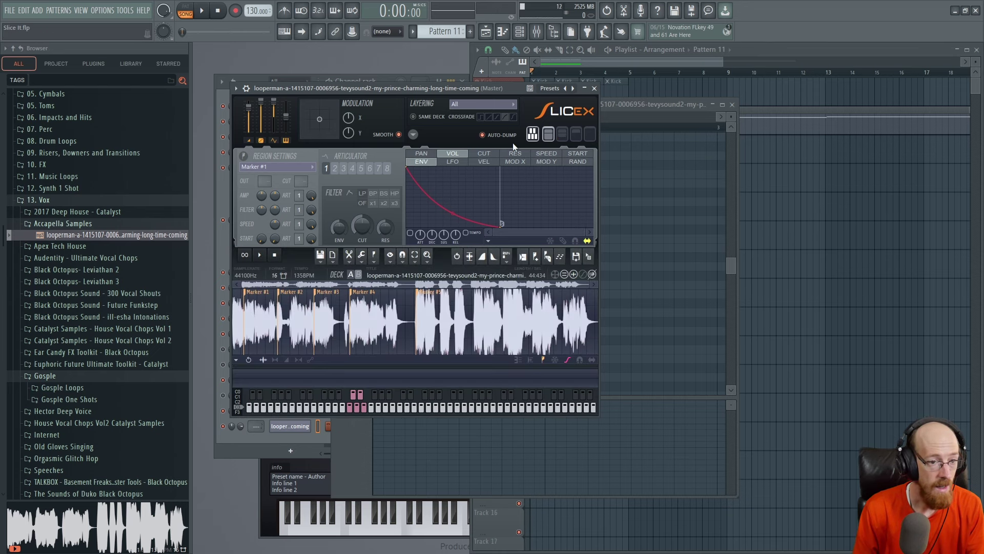
{"action": "left_click", "coordinate": [576, 134]}
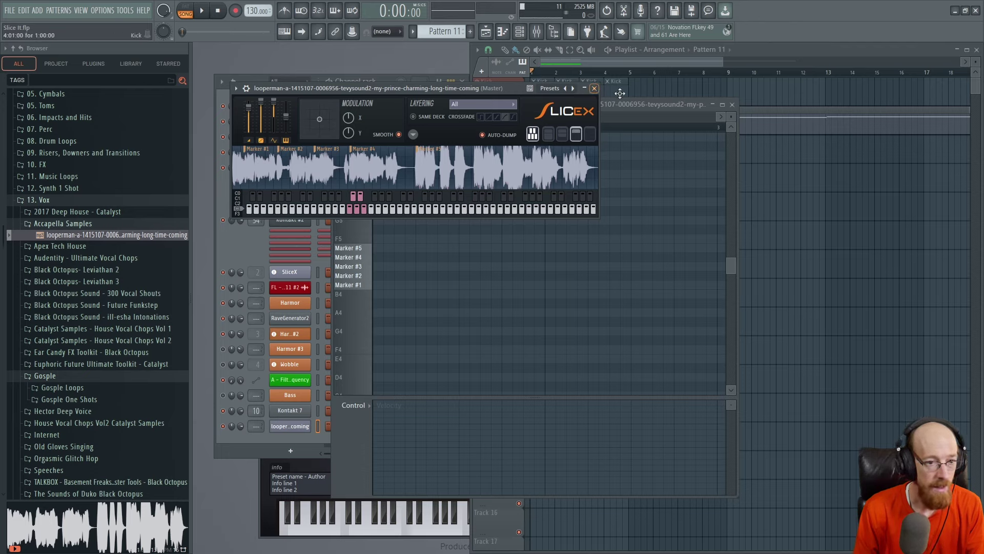
- Position the piano roll clear of the Slicex waveform and audition the five marker slices to compare them with their highlighted regions
{"action": "left_click", "coordinate": [364, 277]}
{"action": "left_click", "coordinate": [362, 261]}
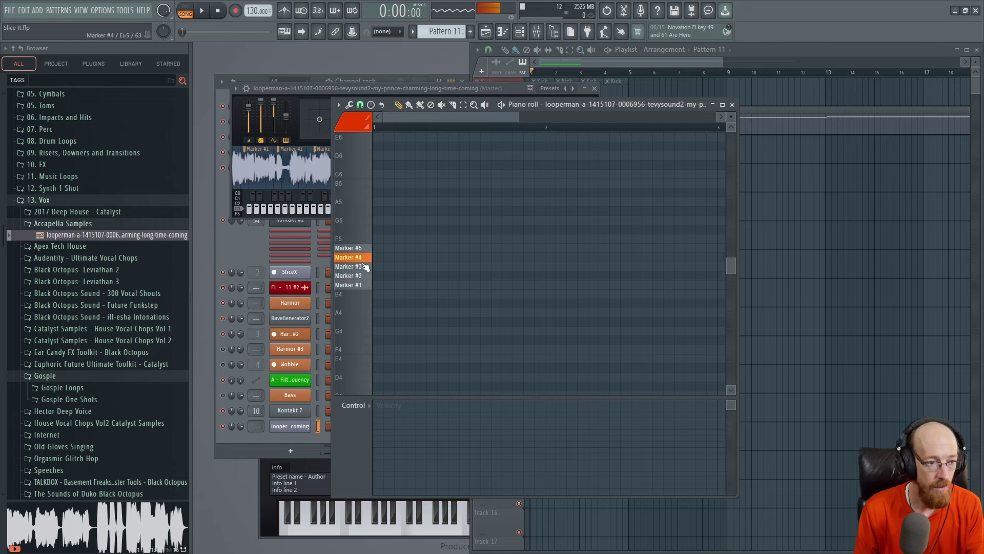
{"action": "left_click_drag", "start_coordinate": [547, 100], "coordinate": [699, 186]}
{"action": "left_click", "coordinate": [542, 323]}
{"action": "left_click", "coordinate": [554, 315]}
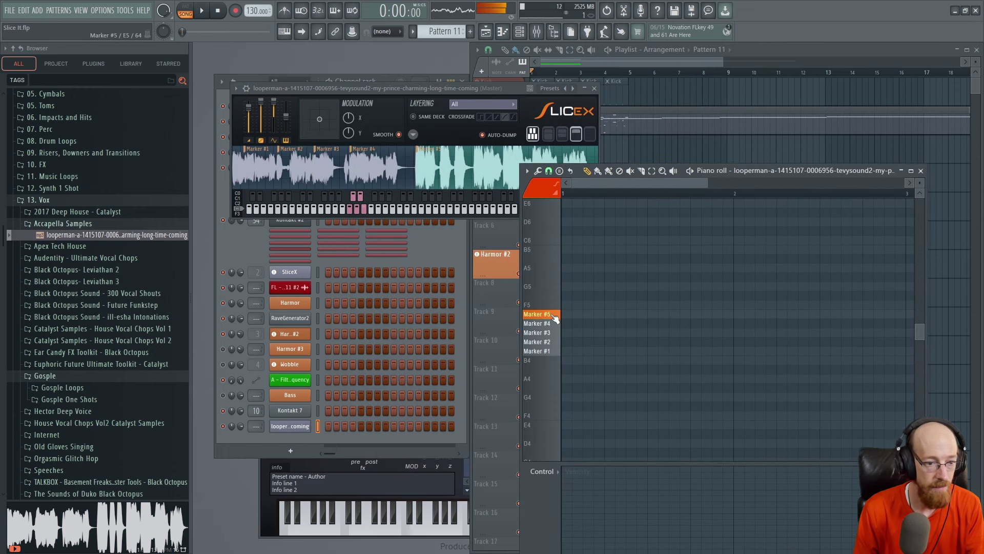
{"action": "left_click", "coordinate": [538, 342]}
{"action": "left_click", "coordinate": [538, 350]}
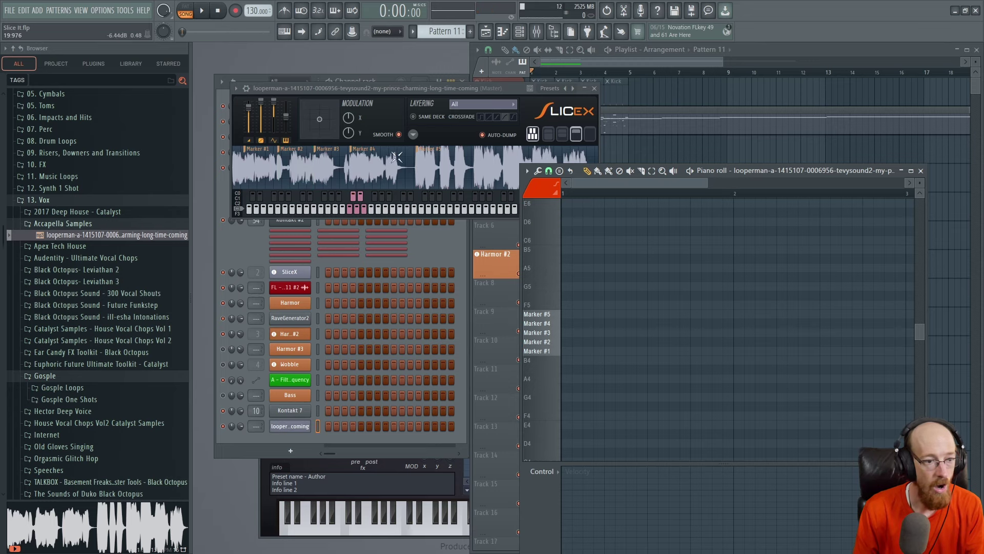
{"action": "left_click", "coordinate": [546, 315]}
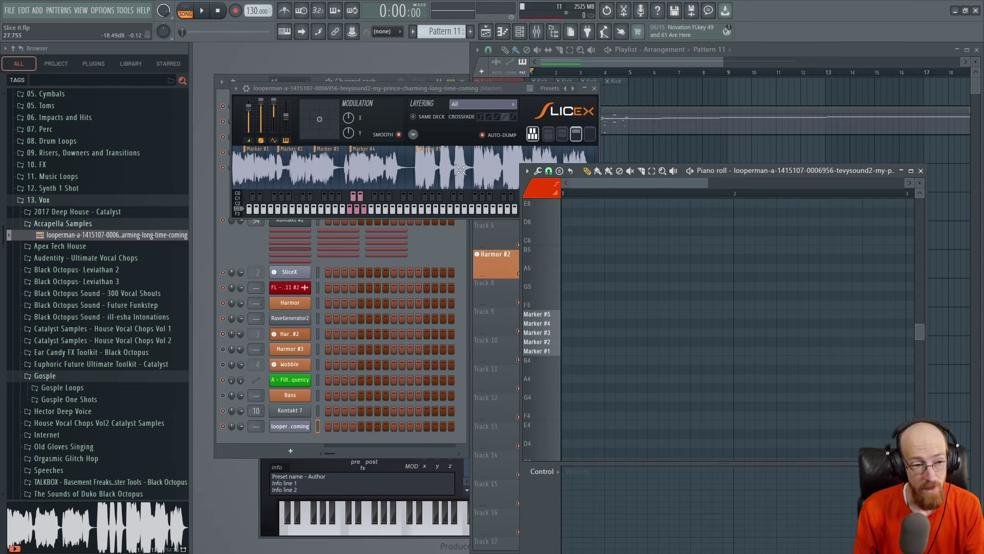
- Sequence two one-step Marker #1 notes on steps 1 and 3 and a two-step Marker #3 note on step 5 in the piano roll
{"action": "left_click", "coordinate": [838, 170]}
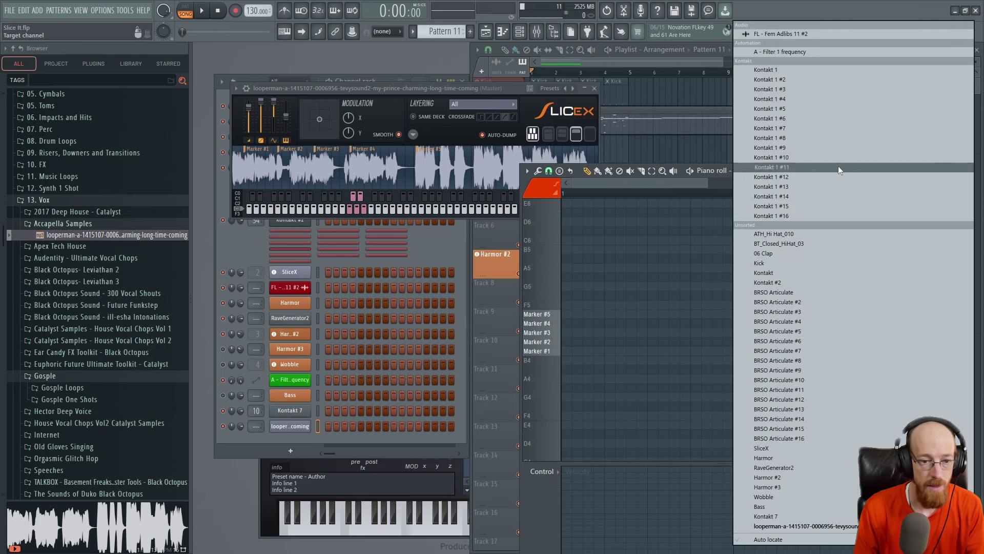
{"action": "left_click", "coordinate": [592, 181]}
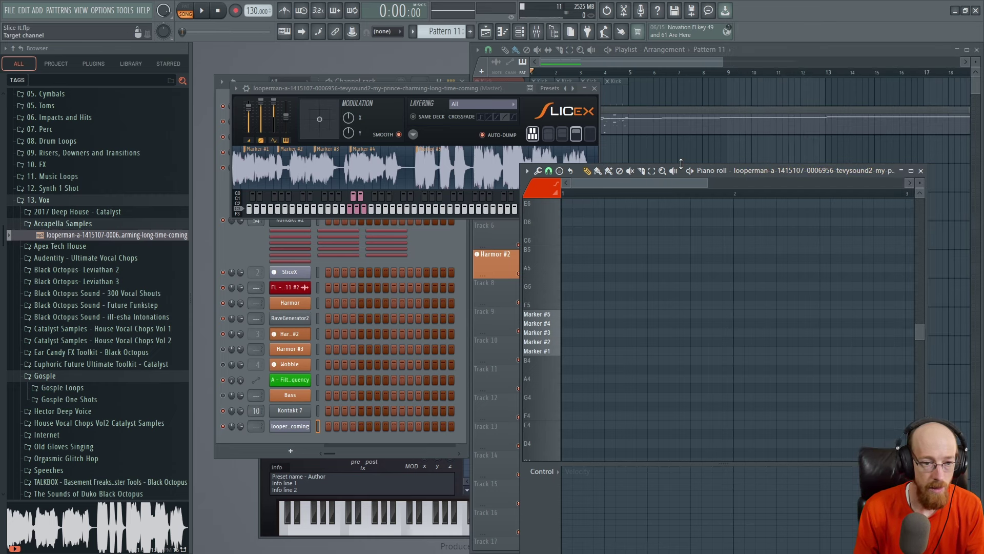
{"action": "left_click_drag", "start_coordinate": [682, 170], "coordinate": [552, 88]}
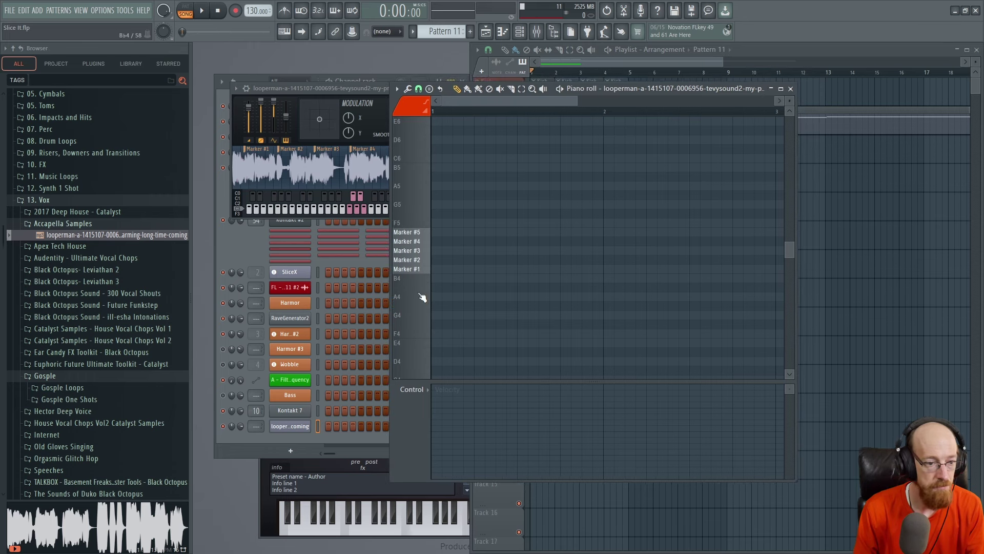
{"action": "left_click", "coordinate": [432, 268]}
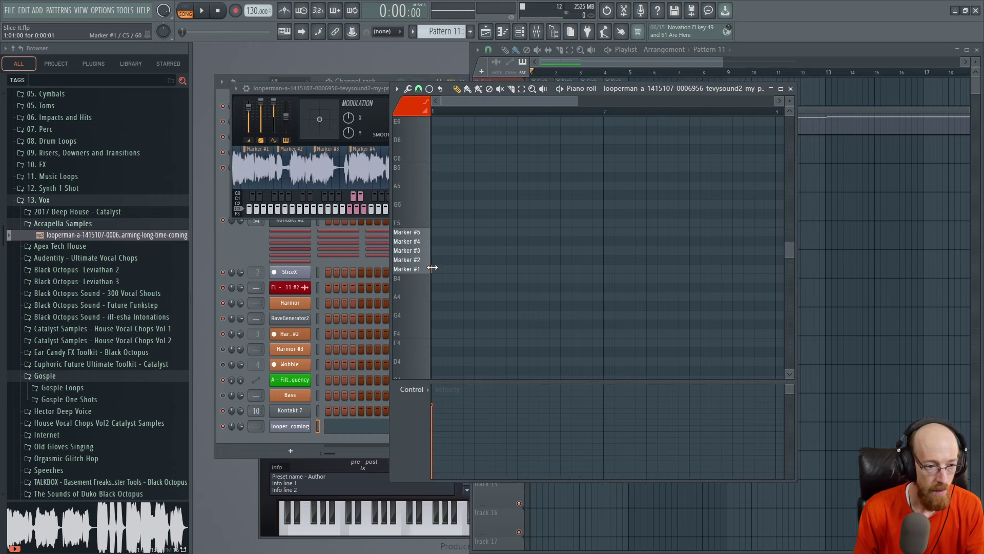
{"action": "left_click_drag", "start_coordinate": [432, 267], "coordinate": [440, 268]}
{"action": "left_click", "coordinate": [454, 269]}
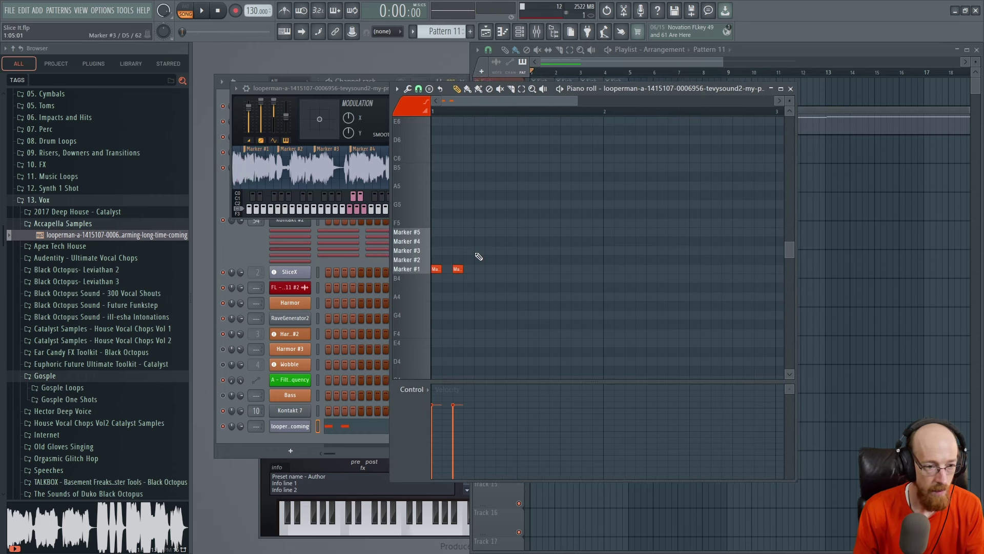
{"action": "left_click", "coordinate": [477, 251]}
{"action": "left_click_drag", "start_coordinate": [487, 250], "coordinate": [497, 254]}
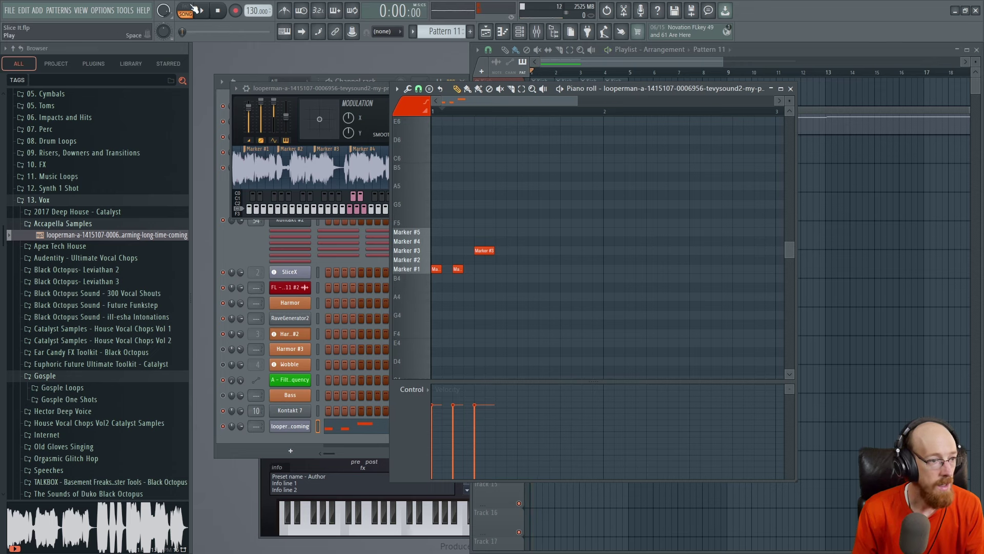
- Switch to pattern playback, replace the long clip on the SliceX playlist track with a Pattern 11 clip at bar 1, and play it
{"action": "left_click", "coordinate": [186, 11]}
{"action": "left_click", "coordinate": [663, 63]}
{"action": "right_click", "coordinate": [589, 126]}
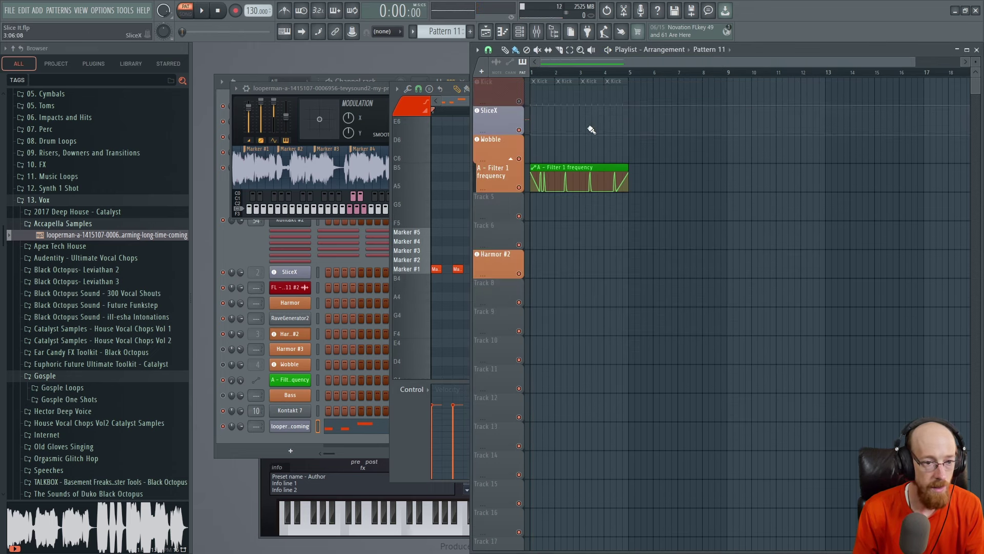
{"action": "left_click", "coordinate": [614, 125]}
{"action": "left_click_drag", "start_coordinate": [626, 124], "coordinate": [540, 123]}
{"action": "key", "text": "space"}
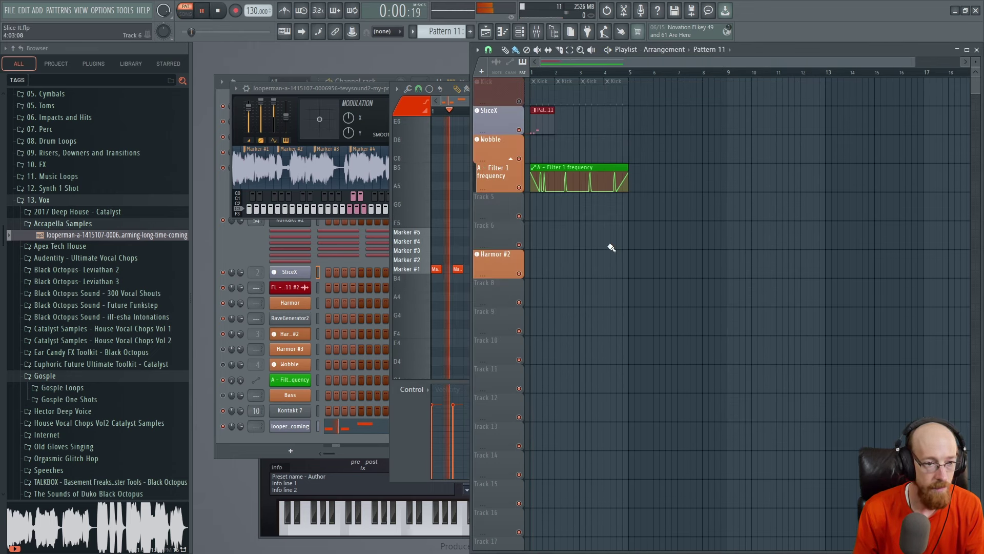
{"action": "key", "text": "space"}
- Reopen the acapella Slicex piano roll and add one-step Marker #1 notes on steps 9 and 11
{"action": "left_click", "coordinate": [371, 425]}
{"action": "left_click", "coordinate": [480, 250]}
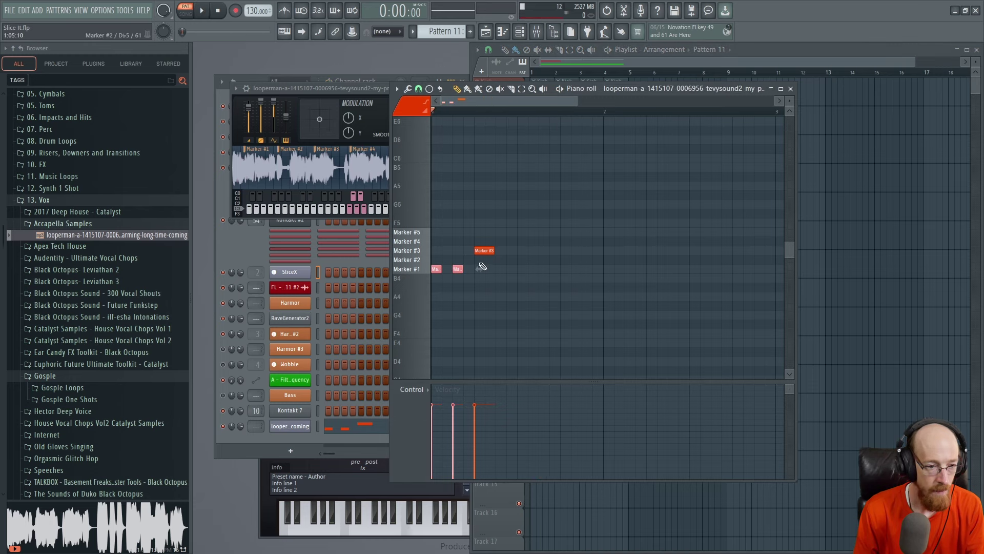
{"action": "left_click", "coordinate": [521, 269]}
{"action": "left_click", "coordinate": [543, 268]}
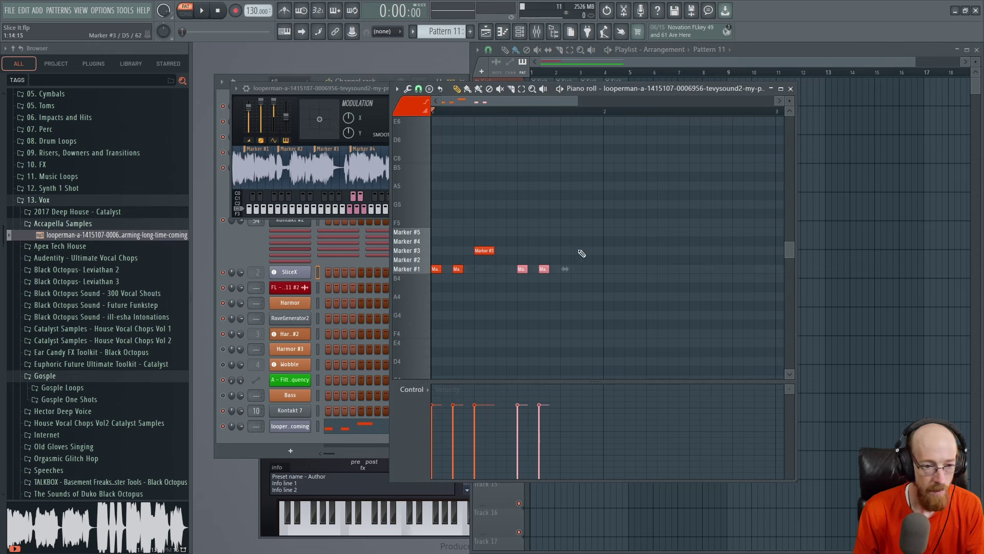
- Finish the bar with a four-step Marker #4 note on step 13, deleting the extra Marker #3 note there, and play the pattern
{"action": "left_click", "coordinate": [564, 250]}
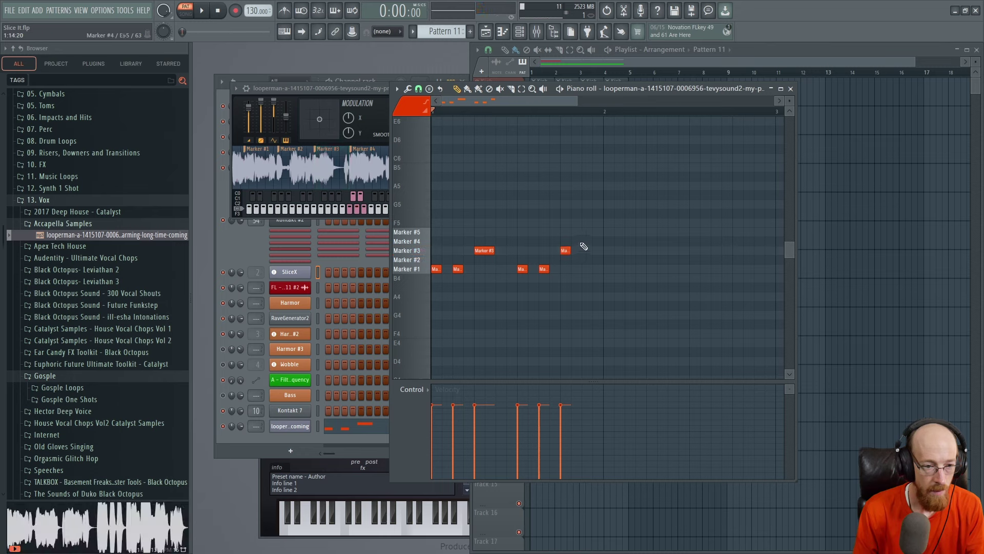
{"action": "left_click", "coordinate": [584, 241]}
{"action": "left_click", "coordinate": [595, 241]}
{"action": "right_click", "coordinate": [597, 241]}
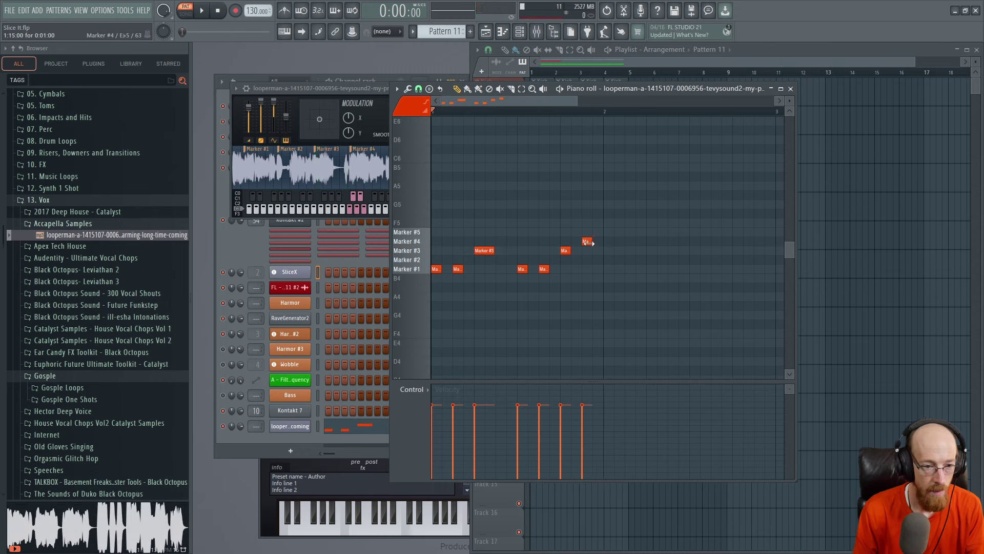
{"action": "right_click", "coordinate": [564, 250]}
{"action": "mouse_move", "coordinate": [593, 240]}
{"action": "left_mouse_down"}
{"action": "mouse_move", "coordinate": [574, 241]}
{"action": "mouse_move", "coordinate": [603, 242]}
{"action": "left_mouse_up"}
{"action": "key", "text": "space"}
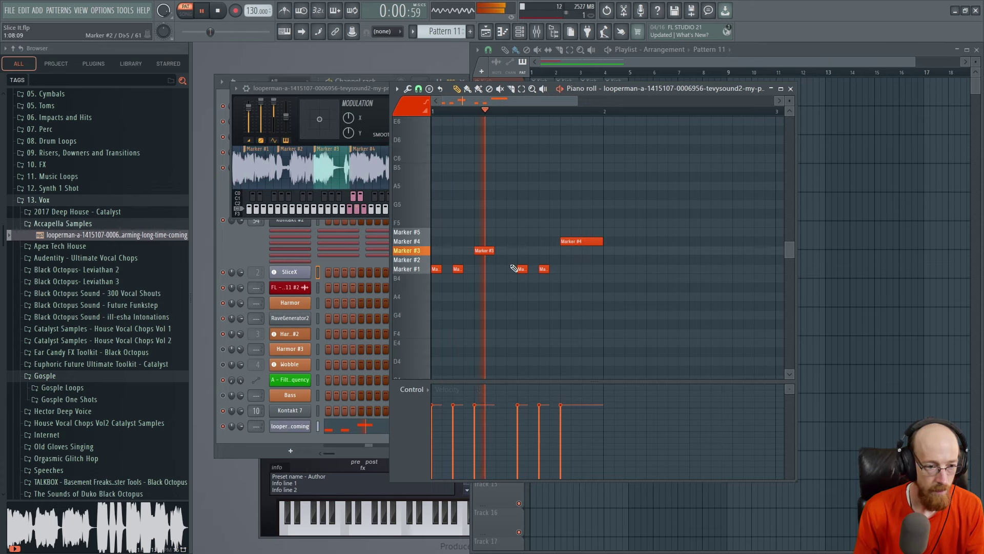
{"action": "scroll", "coordinate": [564, 241], "scroll_direction": "down", "scroll_amount": 2}
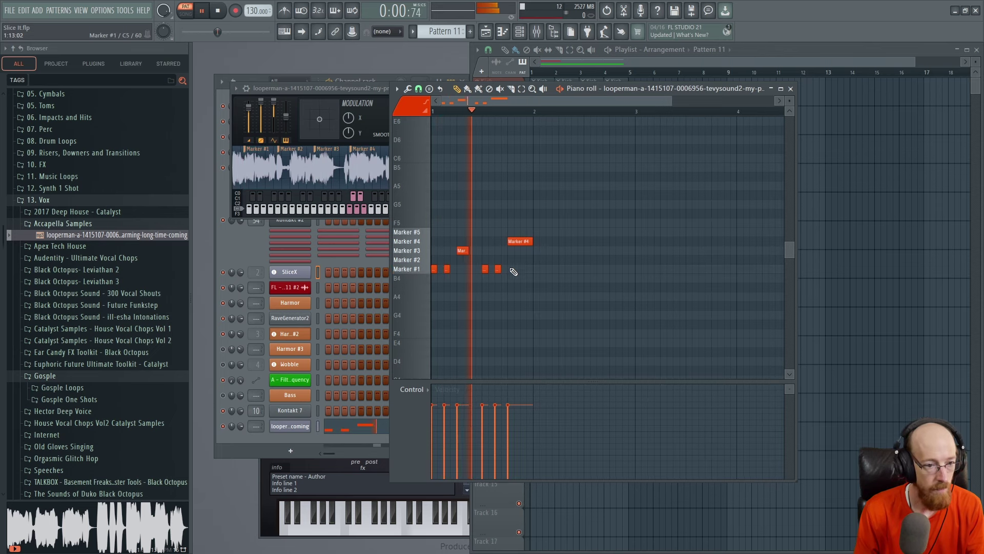
{"action": "key", "text": "space"}
- Try a long Eb4 slide note at the start of the bar beneath the slice notes, and delete it
{"action": "scroll", "coordinate": [485, 282], "scroll_direction": "down", "scroll_amount": 3}
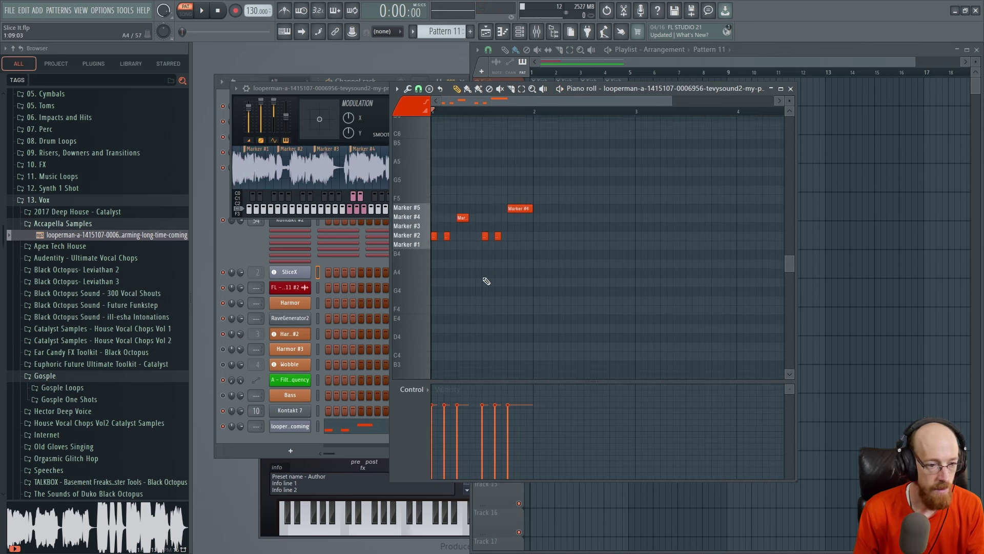
{"action": "scroll", "coordinate": [495, 274], "scroll_direction": "up", "scroll_amount": 2}
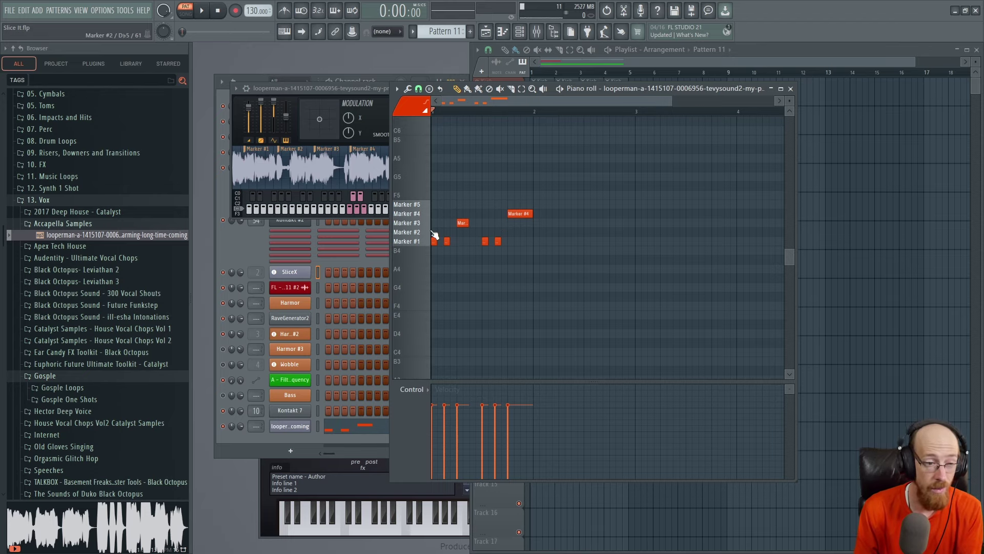
{"action": "scroll", "coordinate": [461, 306], "scroll_direction": "up", "scroll_amount": 3}
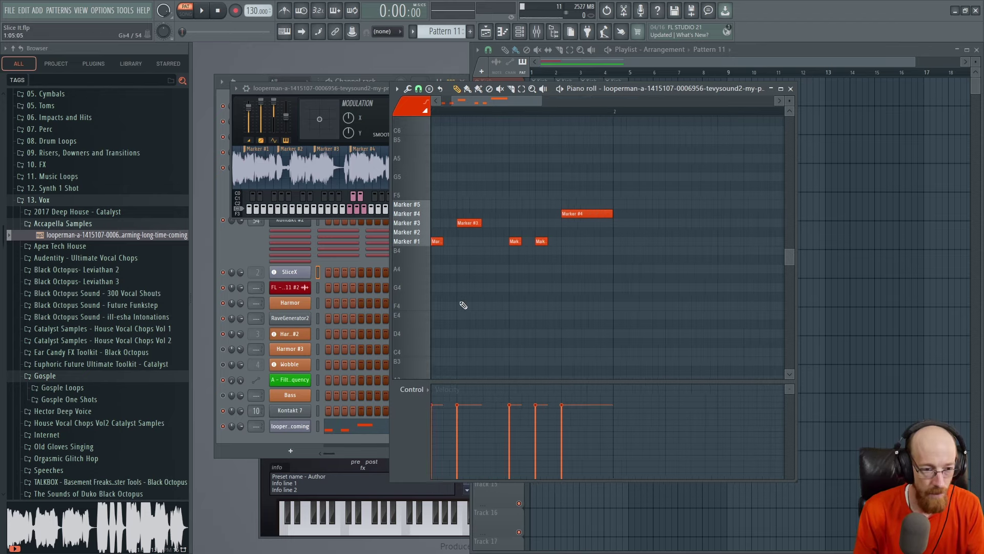
{"action": "scroll", "coordinate": [718, 290], "scroll_direction": "down", "scroll_amount": 1}
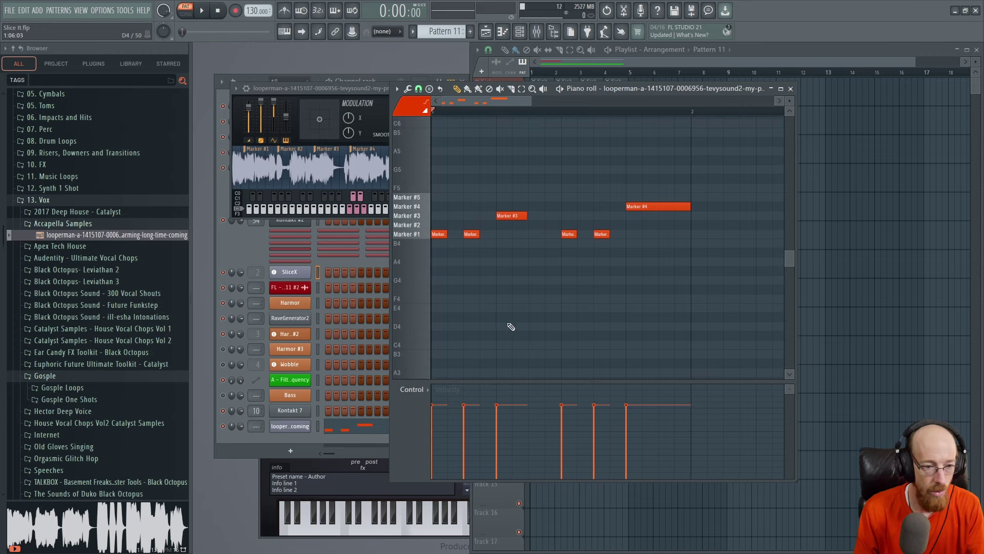
{"action": "left_click", "coordinate": [442, 321]}
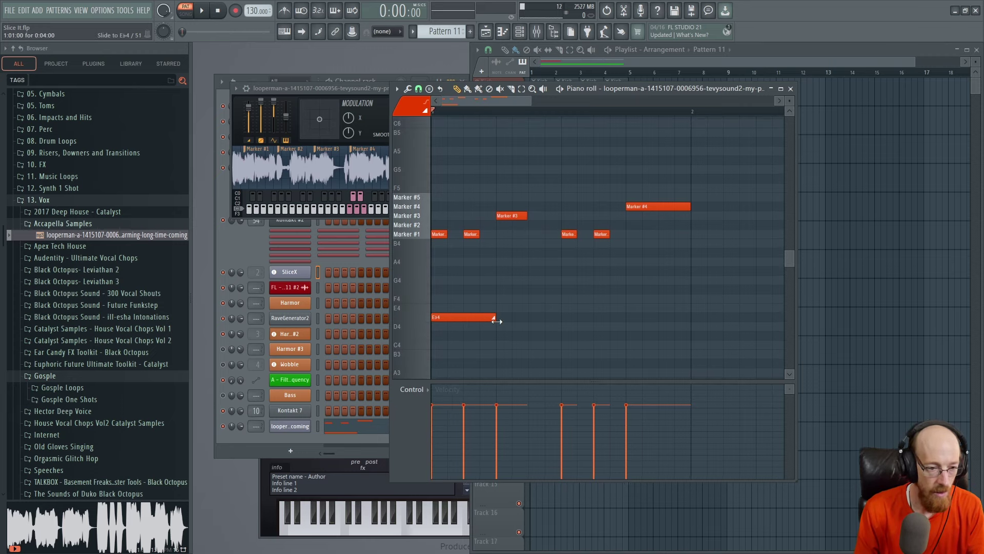
{"action": "left_click_drag", "start_coordinate": [496, 320], "coordinate": [519, 321]}
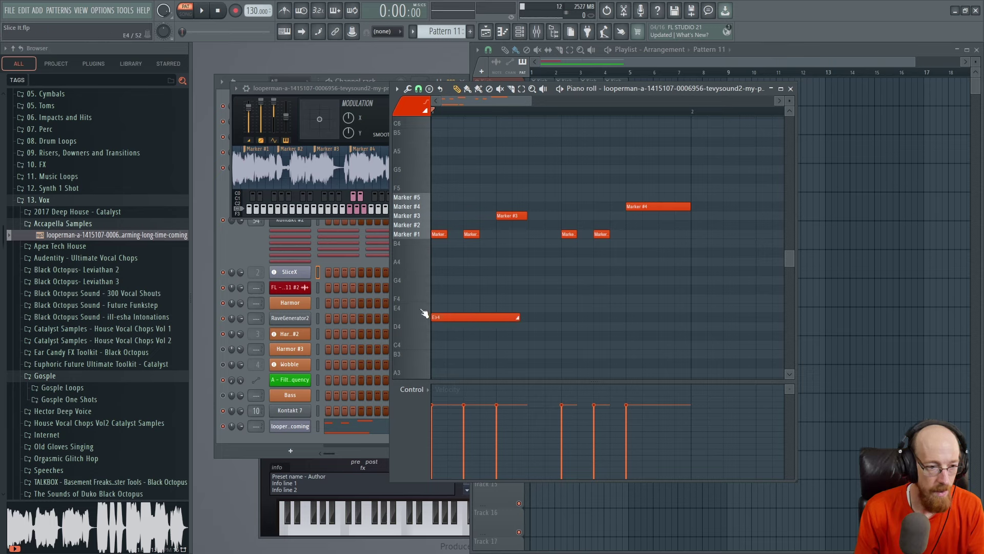
{"action": "right_click", "coordinate": [438, 318]}
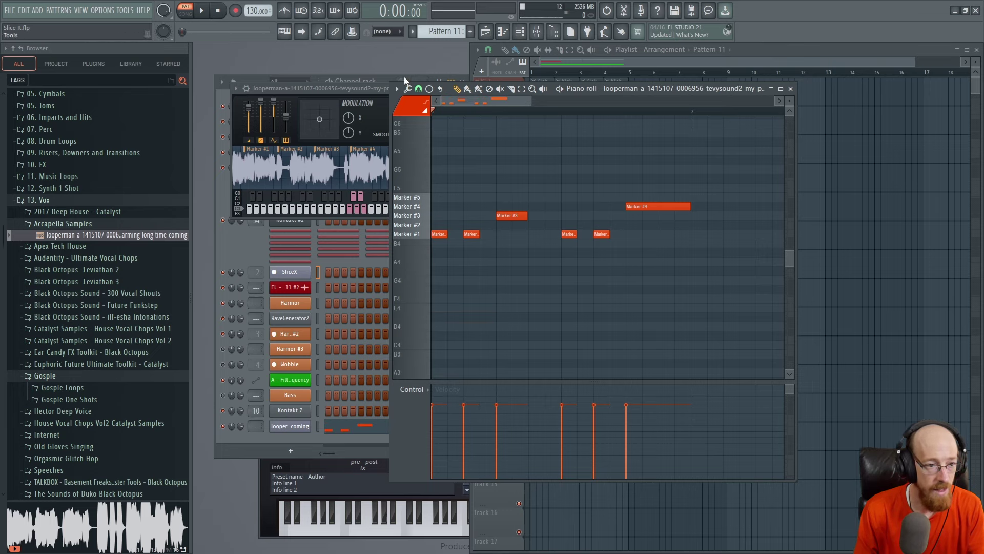
- Add a very short Gb4 slide note at the start of the bar, under the first Marker #1 note, and audition it
{"action": "left_click", "coordinate": [425, 111]}
{"action": "left_click", "coordinate": [442, 290]}
{"action": "left_click_drag", "start_coordinate": [518, 290], "coordinate": [440, 290]}
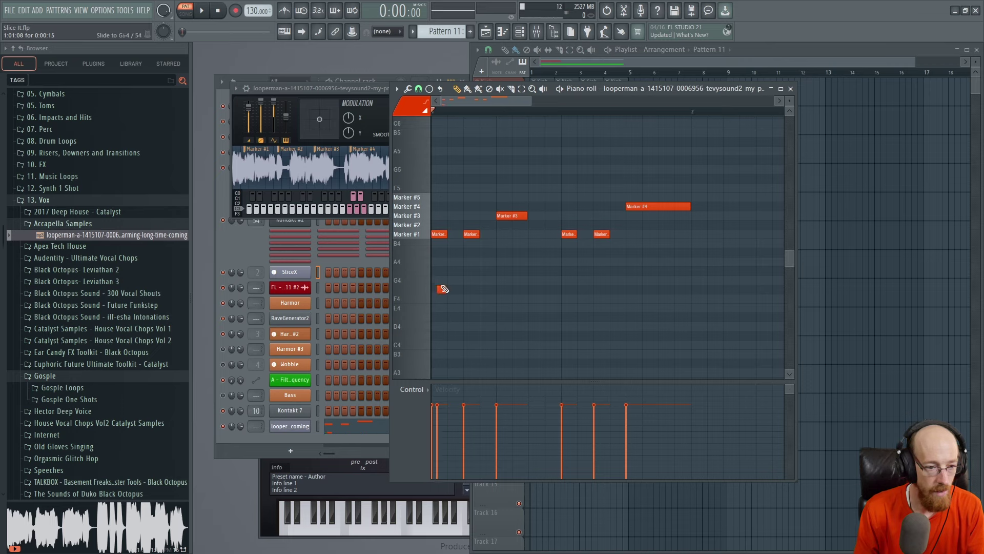
{"action": "key", "text": "space"}
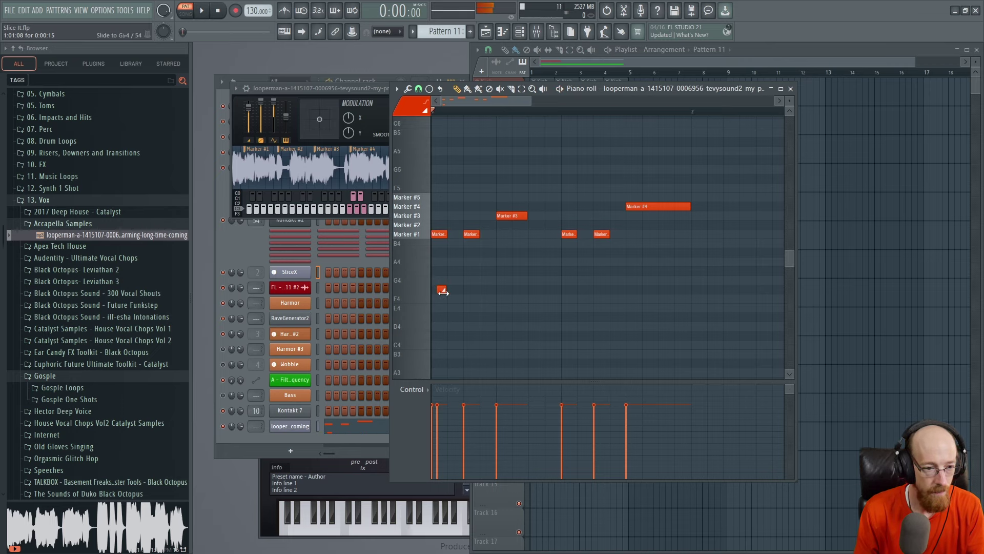
{"action": "left_click_drag", "start_coordinate": [443, 292], "coordinate": [435, 294]}
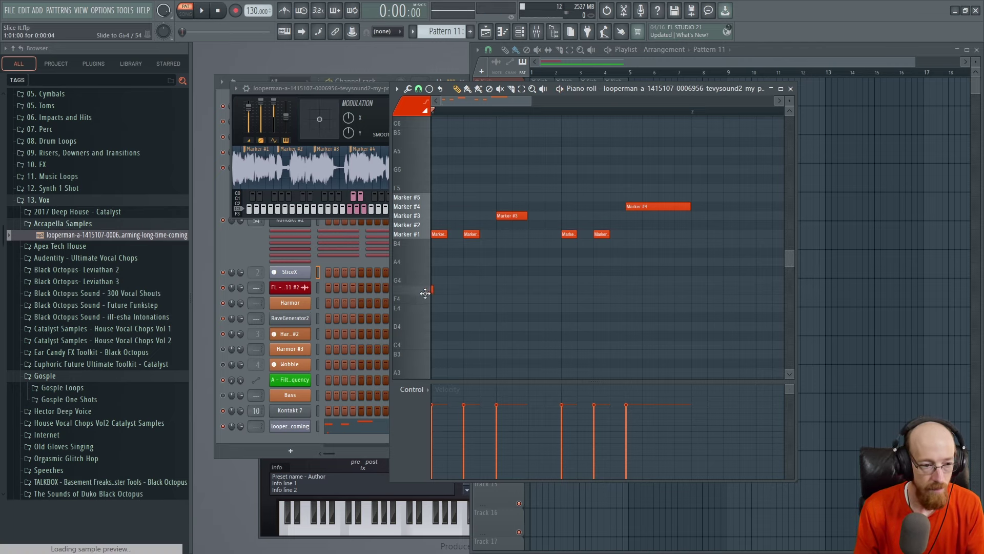
{"action": "key", "text": "space"}
- Add a very short Ab4 slide note on step 3, under the second Marker #1 note, and audition it repeatedly
{"action": "left_click", "coordinate": [465, 271]}
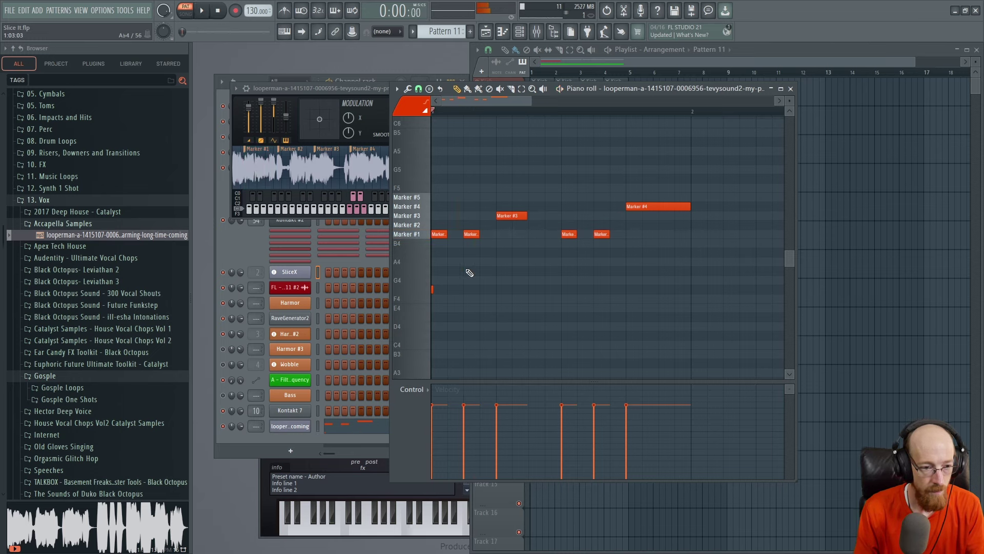
{"action": "key", "text": "space"}
{"action": "key", "text": "space"}
{"action": "key", "text": "space"}
{"action": "key", "text": "space"}
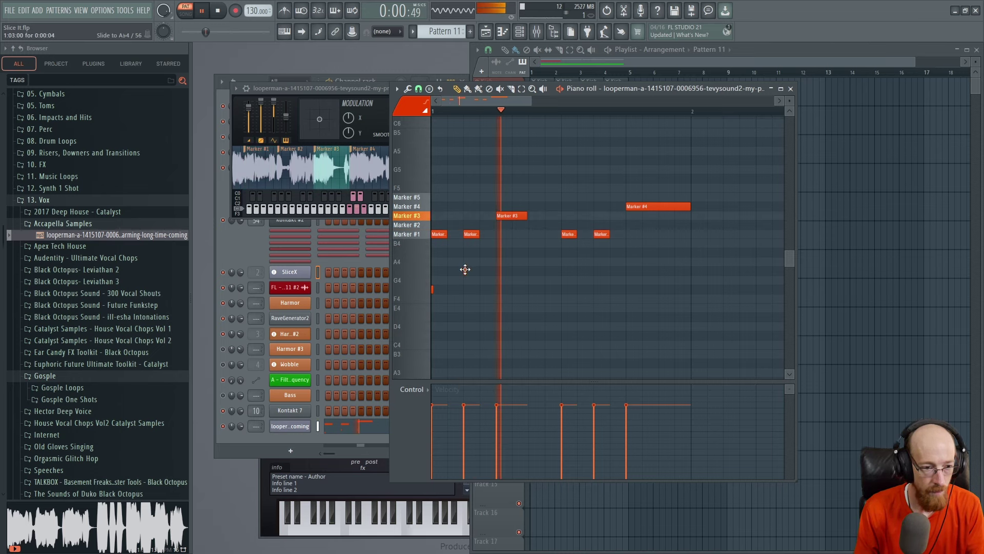
{"action": "key", "text": "space"}
{"action": "key", "text": "space"}
- Add short A4 slide notes on steps 5, 9 and 11 and a Gb4 slide note on step 13, and play the pattern
{"action": "left_click", "coordinate": [497, 261]}
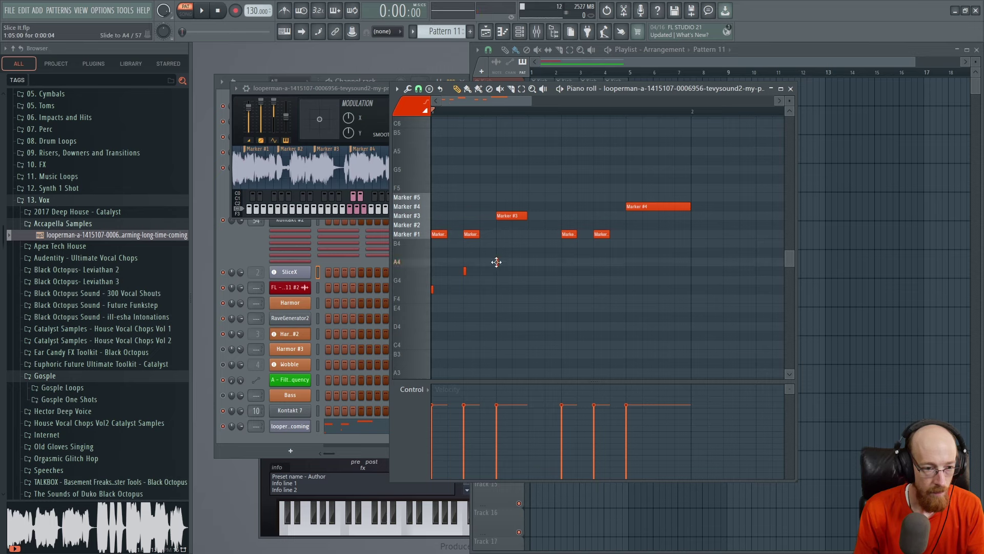
{"action": "key", "text": "space"}
{"action": "left_click", "coordinate": [562, 261]}
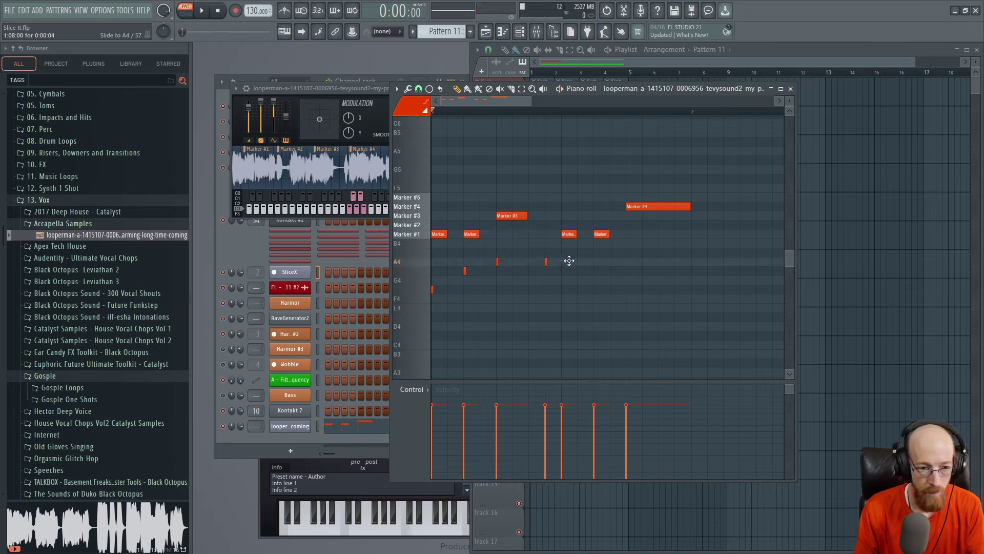
{"action": "left_click", "coordinate": [595, 262]}
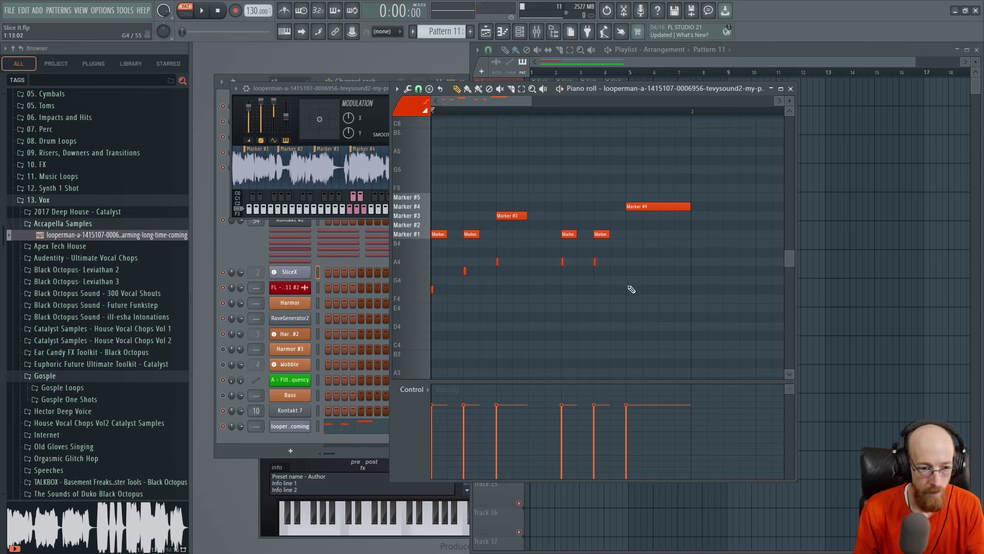
{"action": "left_click", "coordinate": [628, 289]}
{"action": "key", "text": "space"}
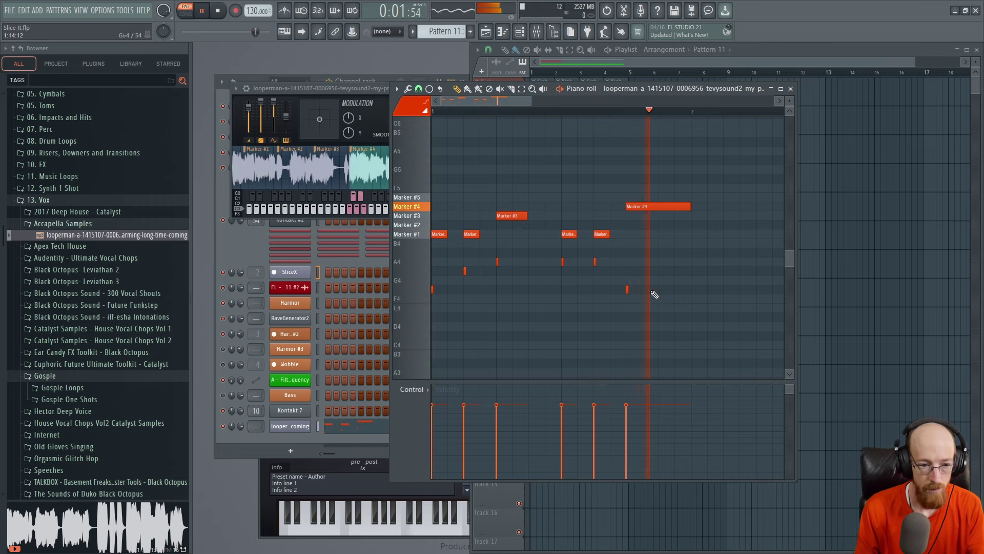
- Undo the automatic note dump that replaced the vocal sequence in Pattern 11
{"action": "left_click_drag", "start_coordinate": [557, 230], "coordinate": [615, 237]}
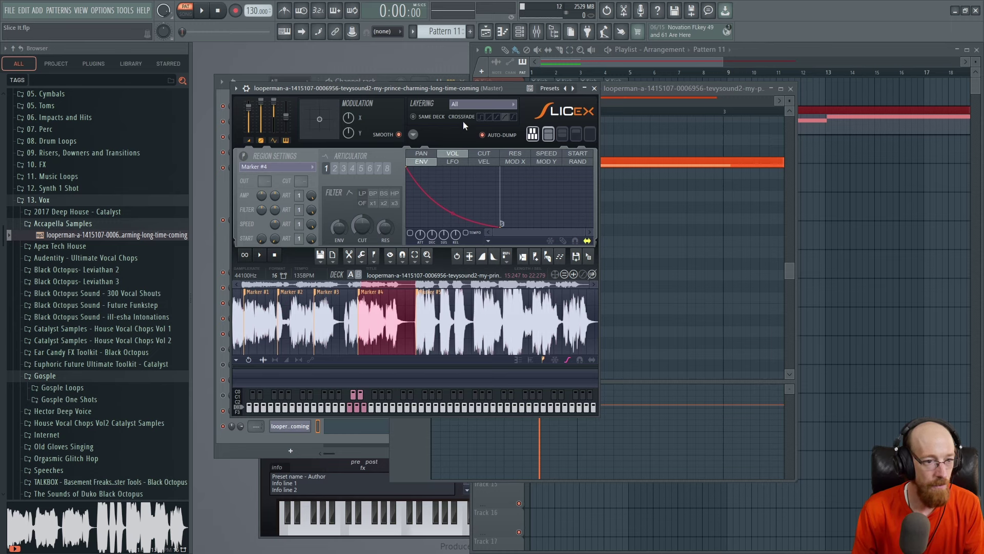
{"action": "left_click", "coordinate": [772, 53]}
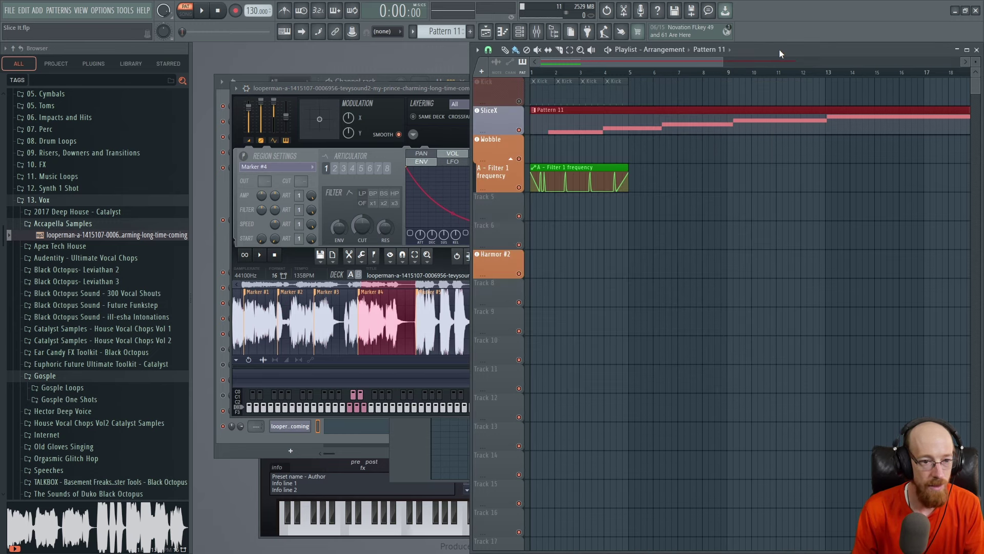
{"action": "key", "text": "ctrl+z"}
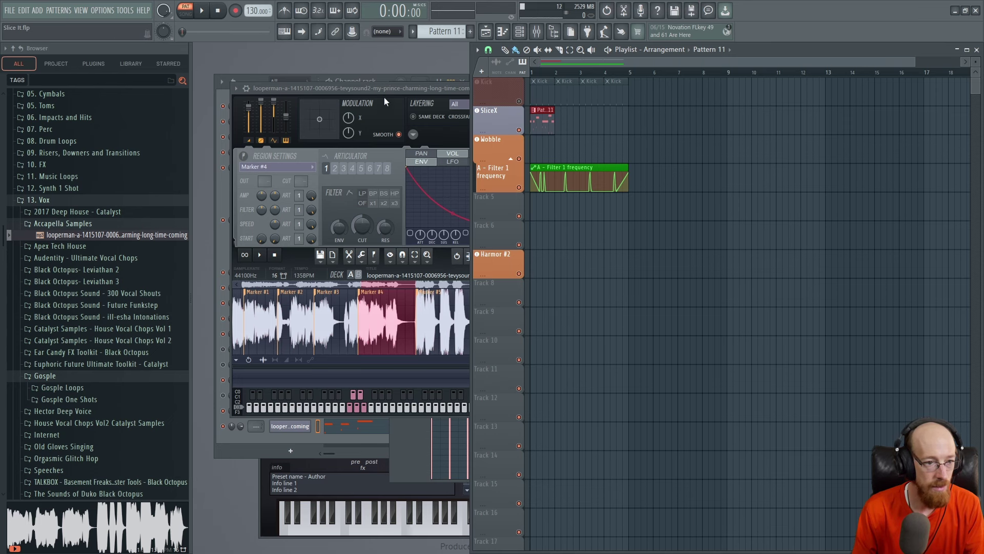
- Move the Slicex window clear of the piano roll and shift Marker #4 earlier in the waveform to 14:064
{"action": "left_click_drag", "start_coordinate": [384, 89], "coordinate": [398, 174]}
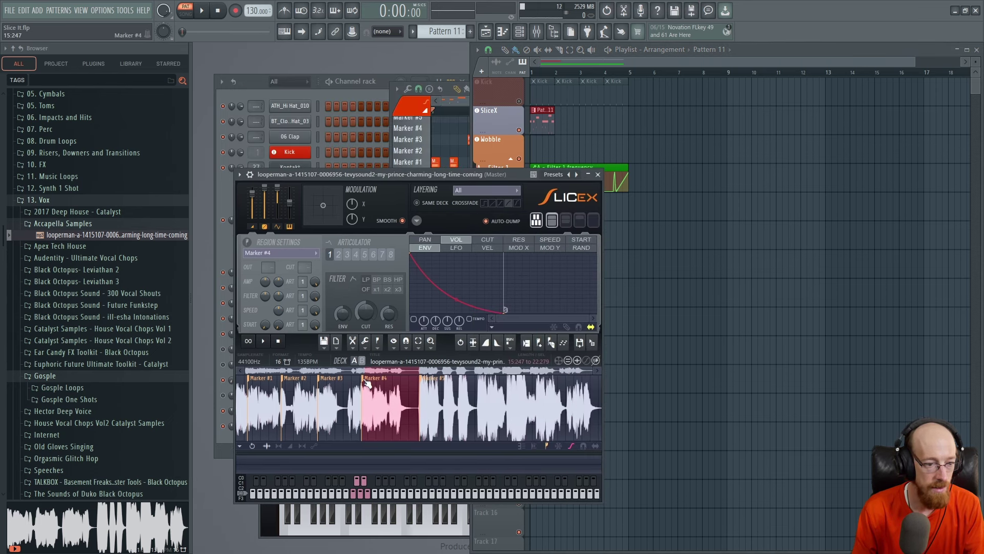
{"action": "left_click_drag", "start_coordinate": [363, 379], "coordinate": [353, 379]}
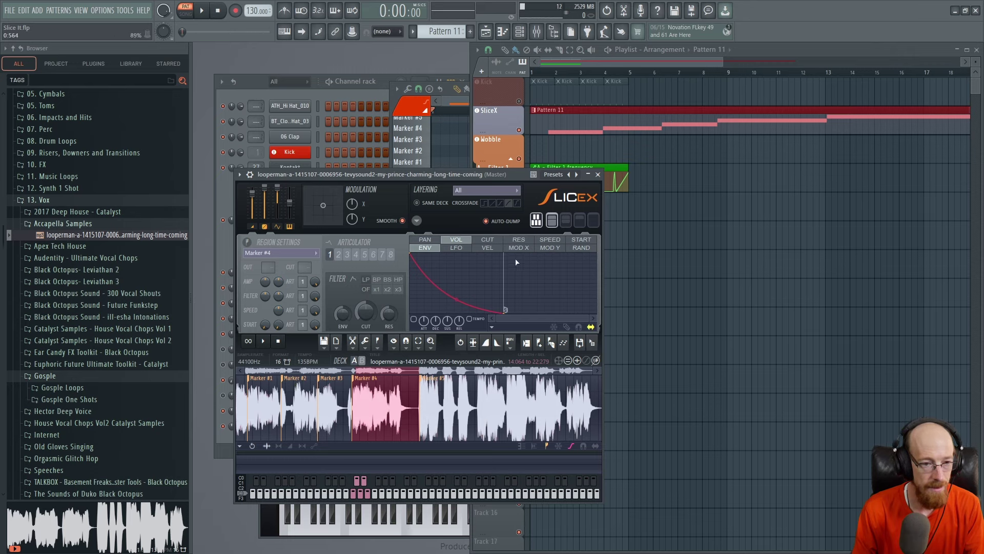
- Undo the new automatic note dump in Pattern 11 to restore the vocal sequence, and turn off Slicex's Auto-dump
{"action": "key", "text": "ctrl+z"}
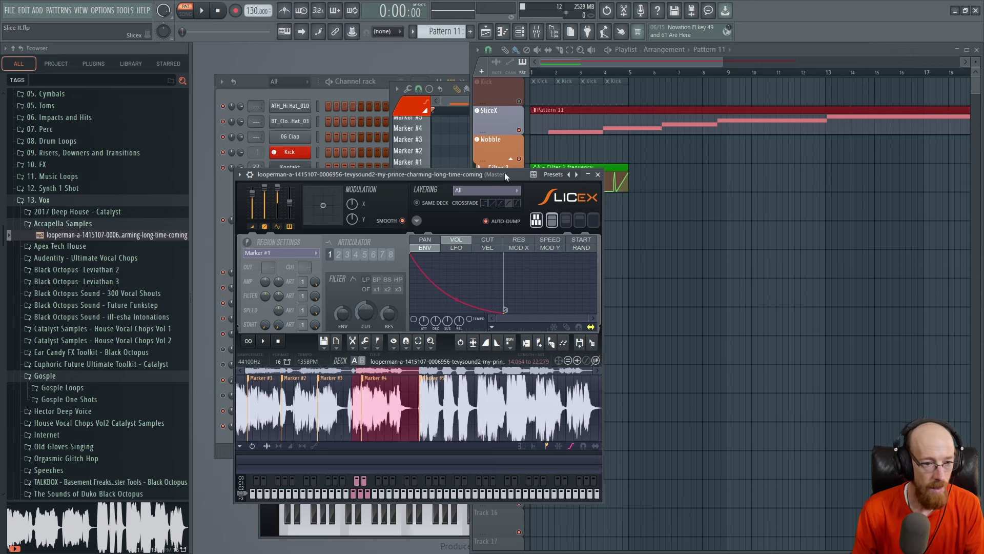
{"action": "left_click", "coordinate": [775, 50]}
{"action": "key", "text": "ctrl+z"}
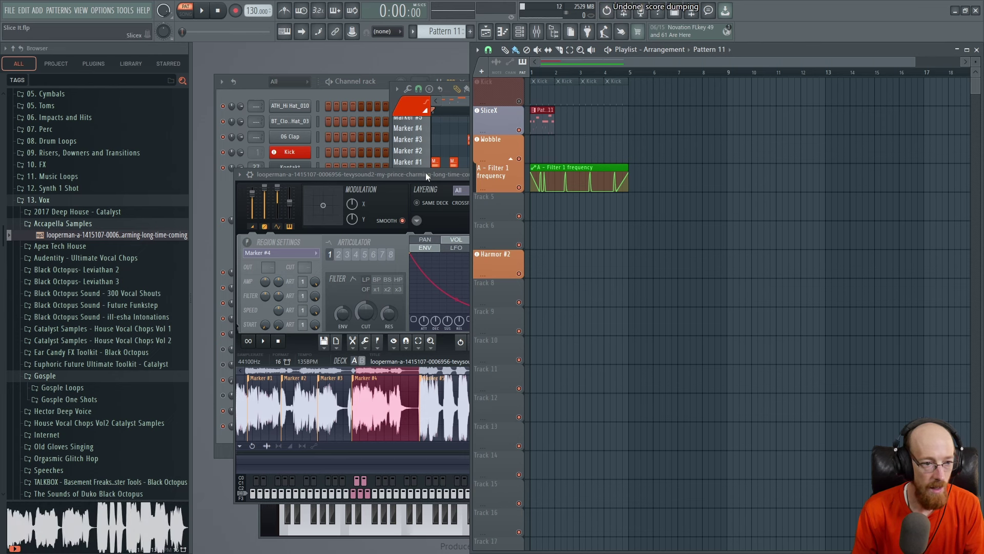
{"action": "left_click", "coordinate": [426, 174]}
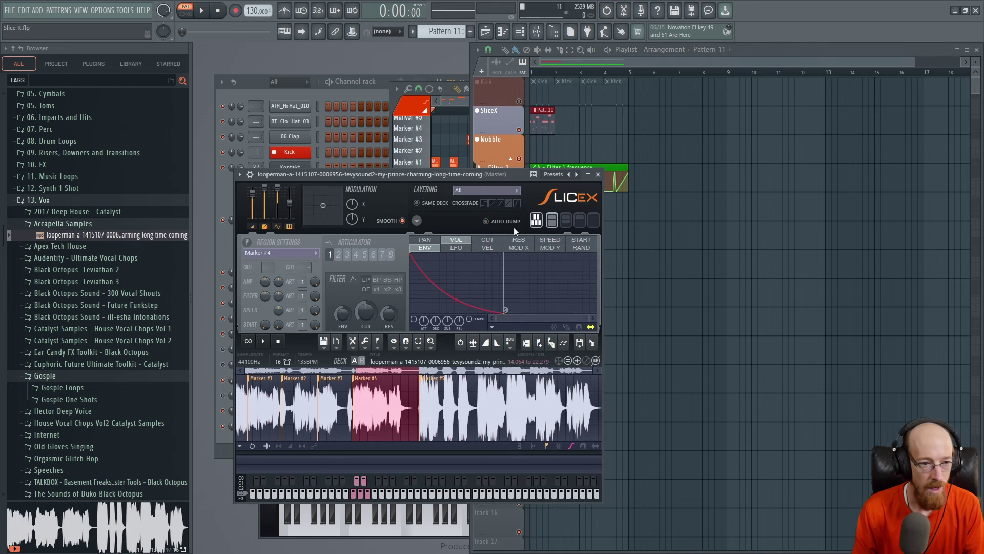
- Shift Marker #4 later in the waveform to 16:740 and play the arrangement in song mode
{"action": "left_click_drag", "start_coordinate": [358, 380], "coordinate": [375, 380]}
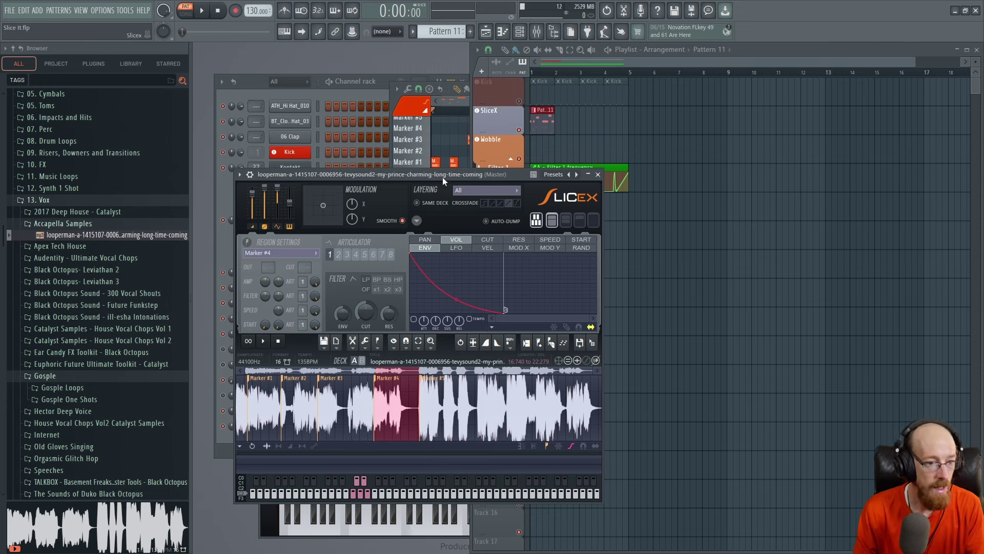
{"action": "left_click", "coordinate": [185, 12]}
{"action": "key", "text": "space"}
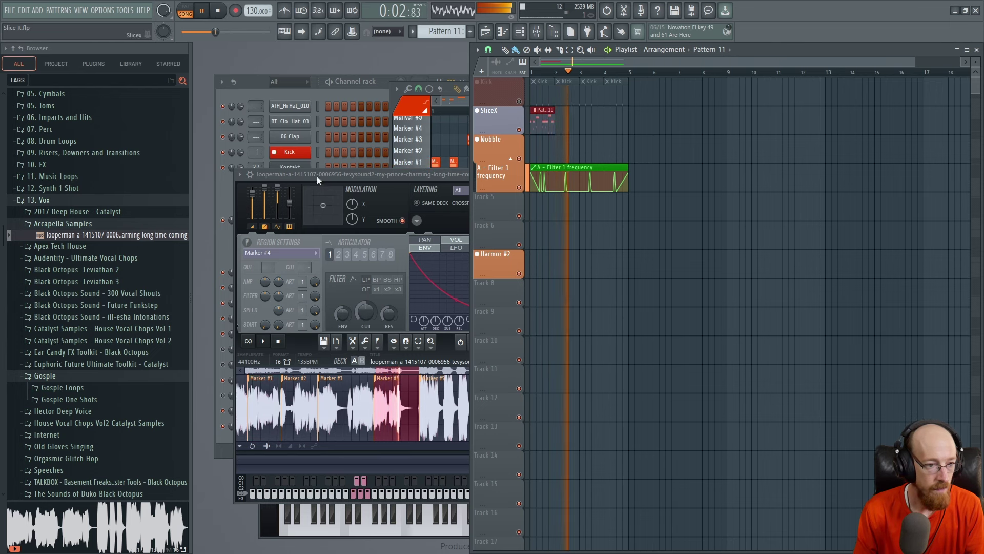
{"action": "left_click", "coordinate": [317, 176]}
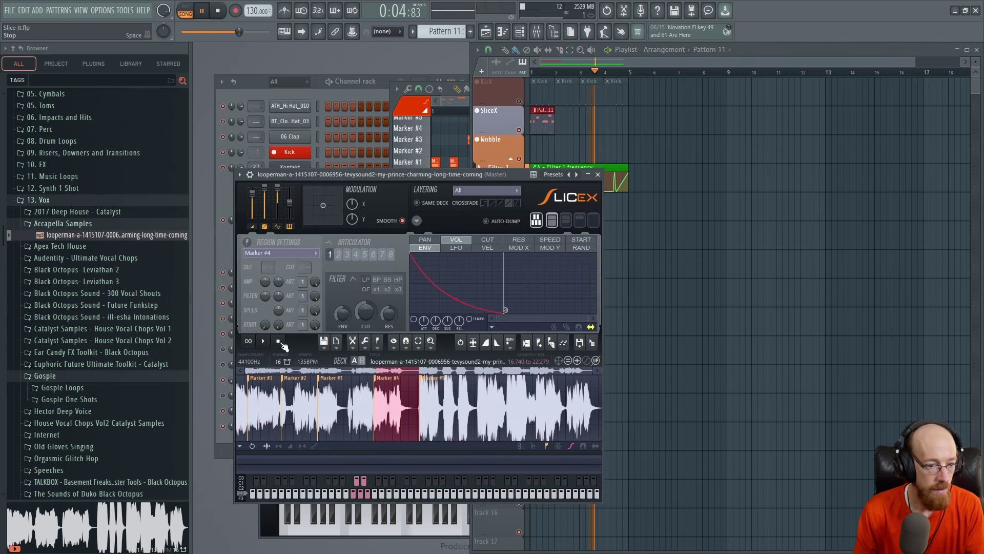
{"action": "left_click", "coordinate": [600, 70]}
{"action": "key", "text": "space"}
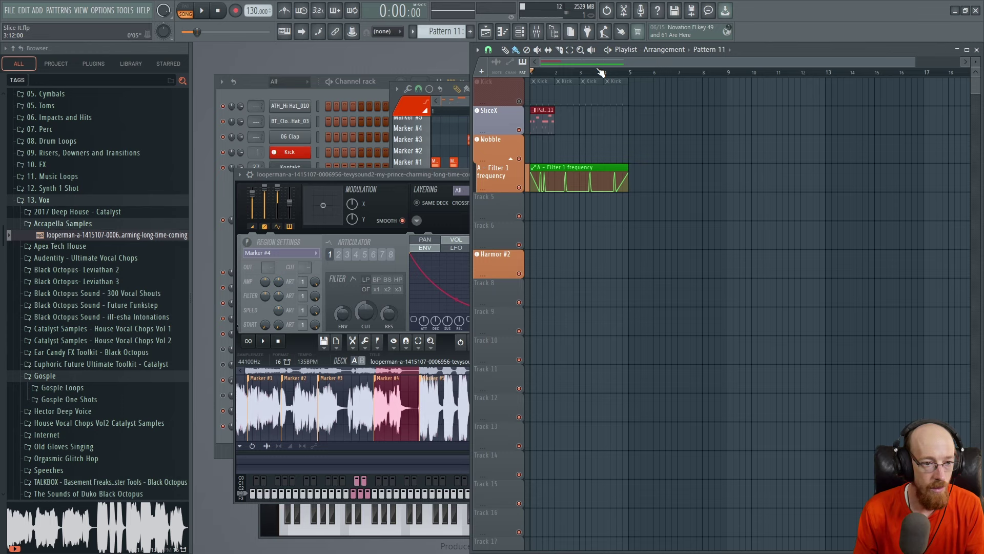
- Delete the Filter 1 frequency automation clip and the Kick clips in bars 2 to 4, and play the one-bar arrangement
{"action": "right_click", "coordinate": [614, 167]}
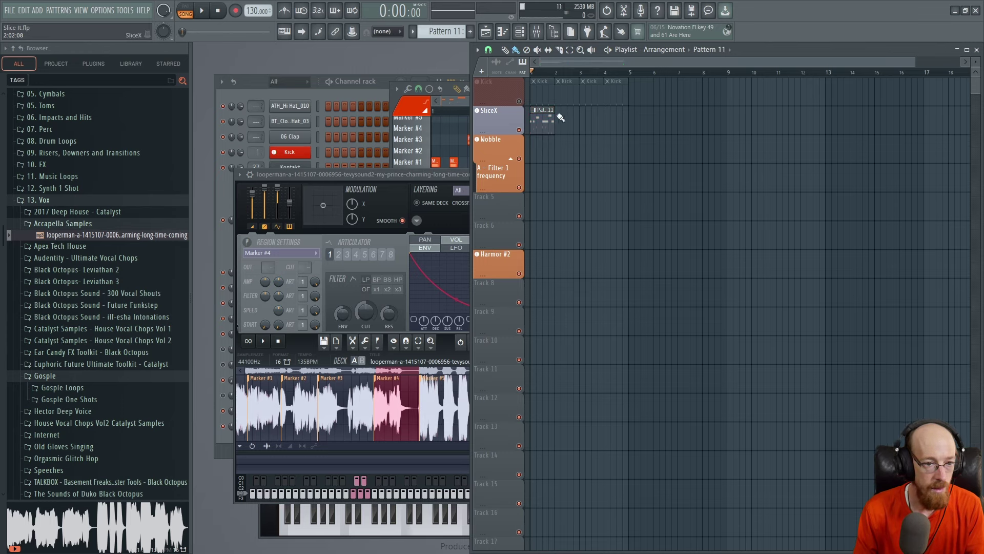
{"action": "right_click", "coordinate": [568, 95]}
{"action": "right_click", "coordinate": [588, 97]}
{"action": "right_click", "coordinate": [615, 96]}
{"action": "key", "text": "space"}
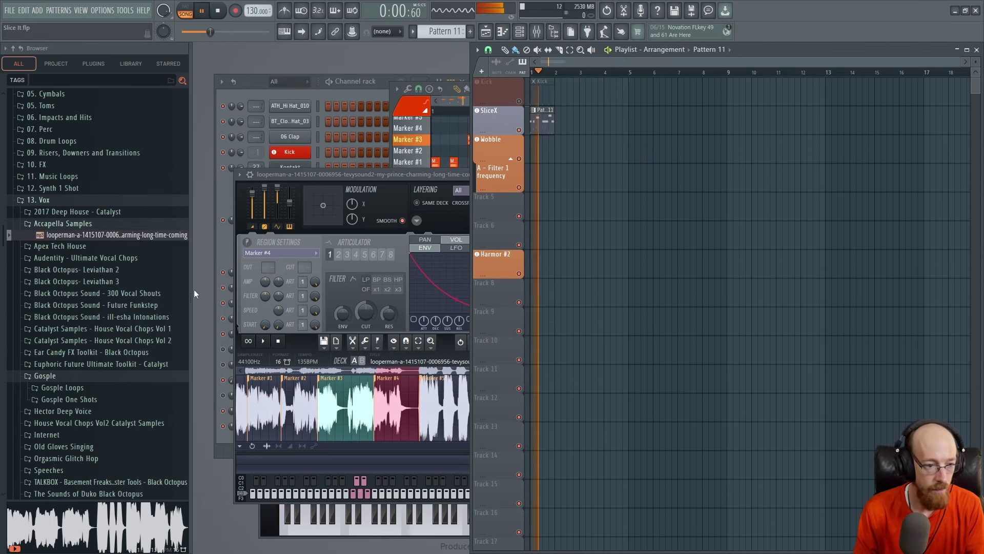
- Shift Markers #1, #2 and #3 later and Marker #4 earlier to 15:495 in the waveform while the song loops
{"action": "left_click", "coordinate": [252, 382]}
{"action": "left_click_drag", "start_coordinate": [252, 381], "coordinate": [258, 383]}
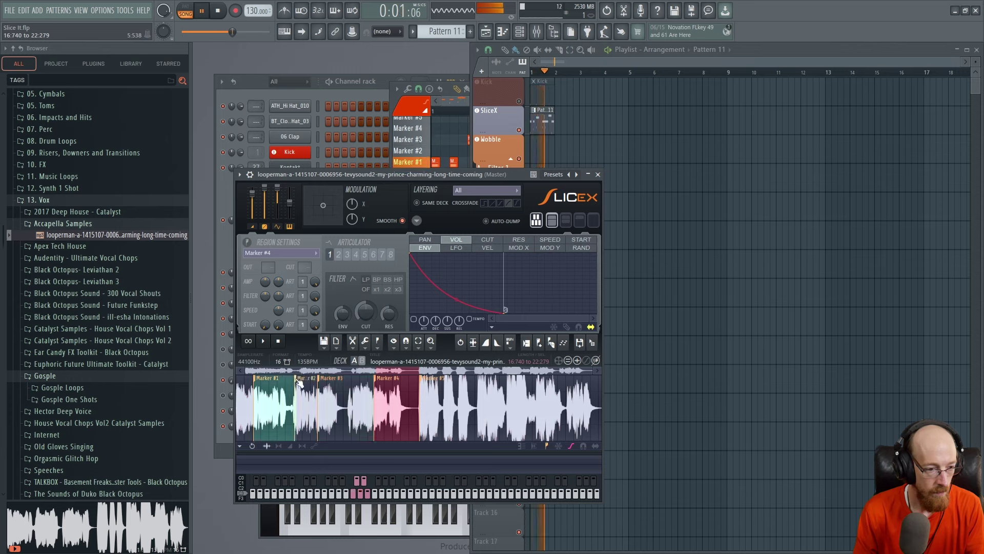
{"action": "left_click_drag", "start_coordinate": [285, 383], "coordinate": [368, 385]}
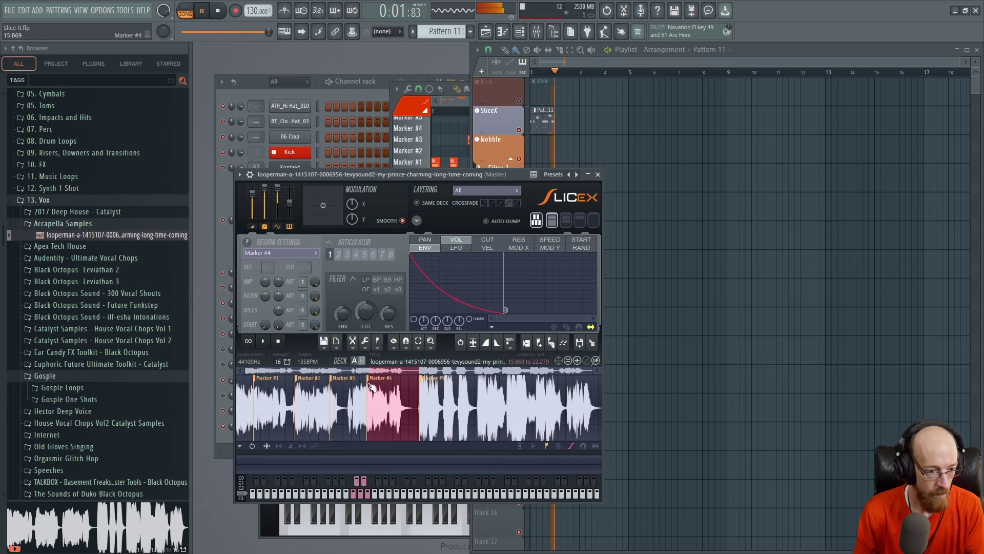
{"action": "left_click_drag", "start_coordinate": [301, 378], "coordinate": [315, 378]}
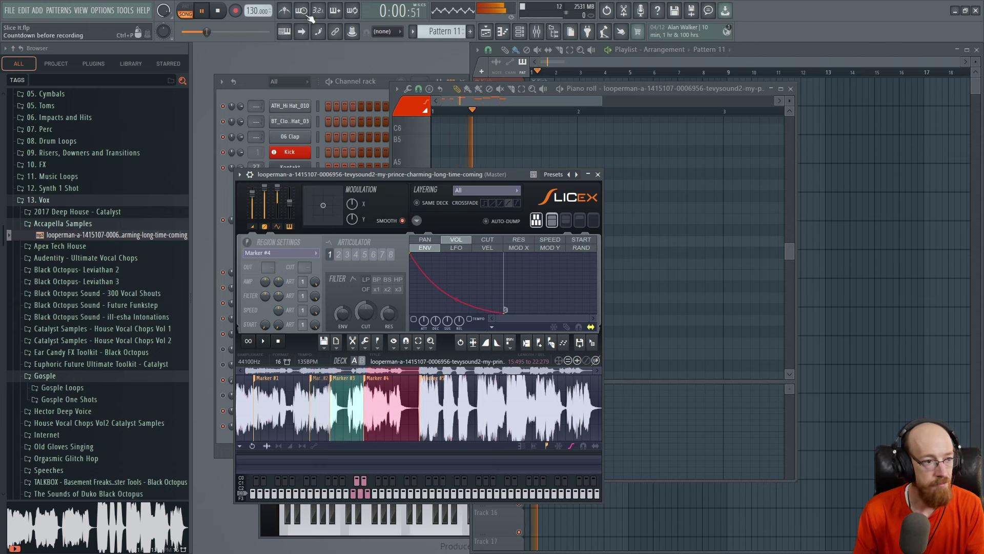
{"action": "left_click", "coordinate": [217, 11]}
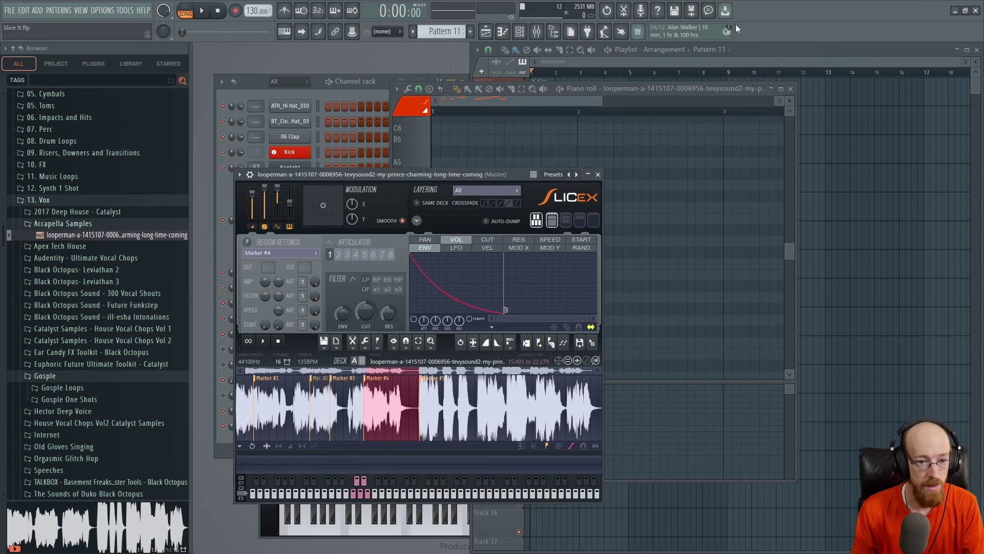
- Return to the Playlist and unmute the Kick track
{"action": "left_click", "coordinate": [560, 96]}
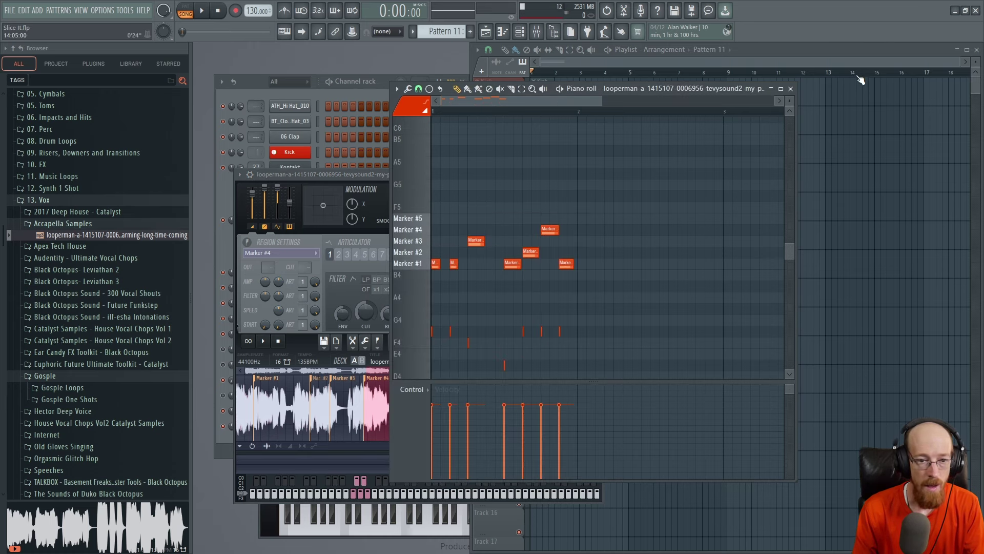
{"action": "left_click", "coordinate": [840, 60]}
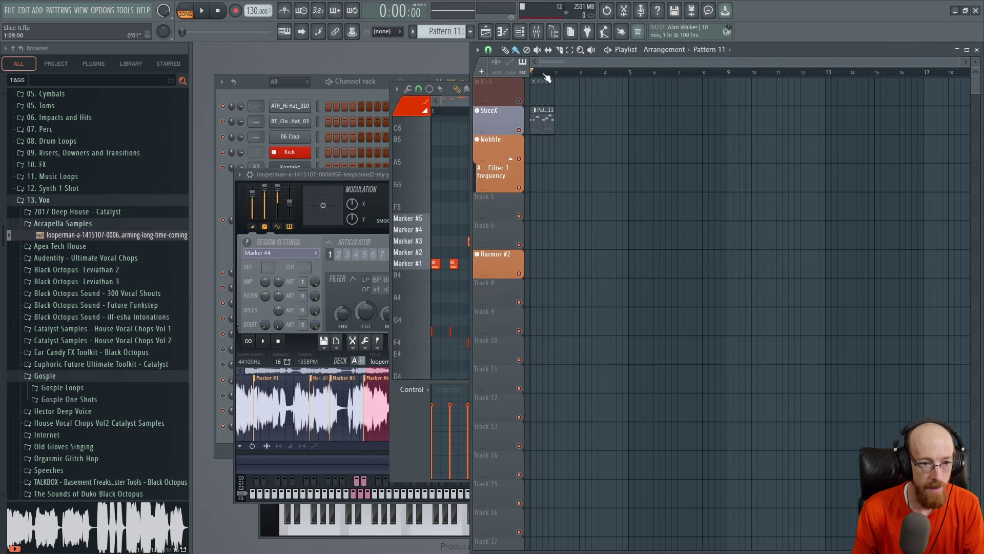
{"action": "left_click", "coordinate": [519, 101]}
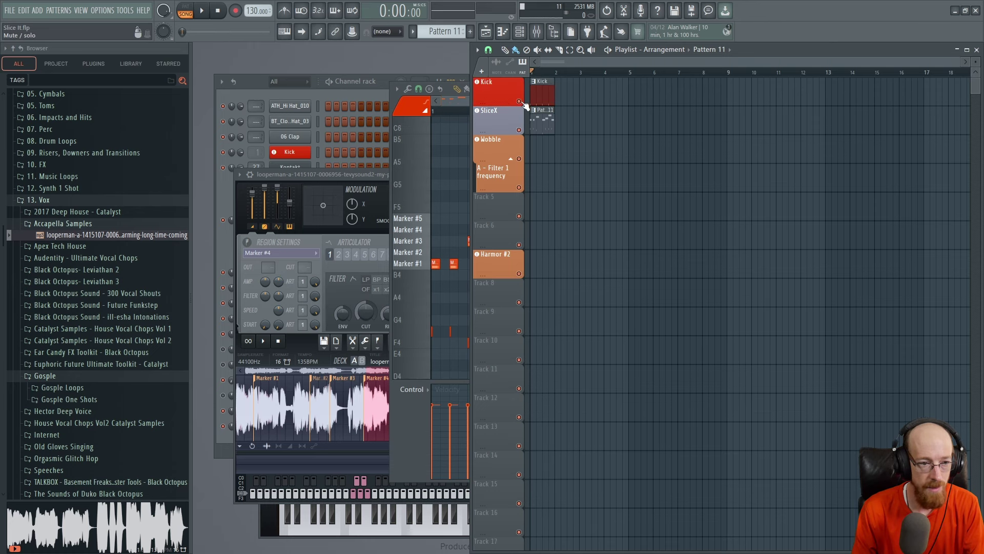
- Open Pattern 11's vocal sequence, play it with the kick, and add short Marker #1 notes on steps 4 and 7
{"action": "double_click", "coordinate": [541, 129]}
{"action": "double_click", "coordinate": [434, 266]}
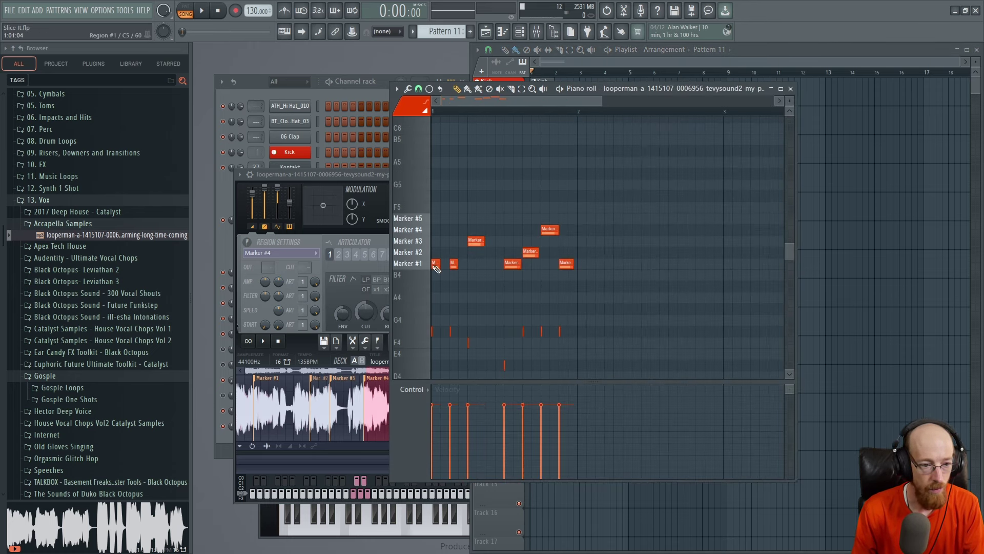
{"action": "key", "text": "space"}
{"action": "scroll", "coordinate": [462, 292], "scroll_direction": "up", "scroll_amount": 3}
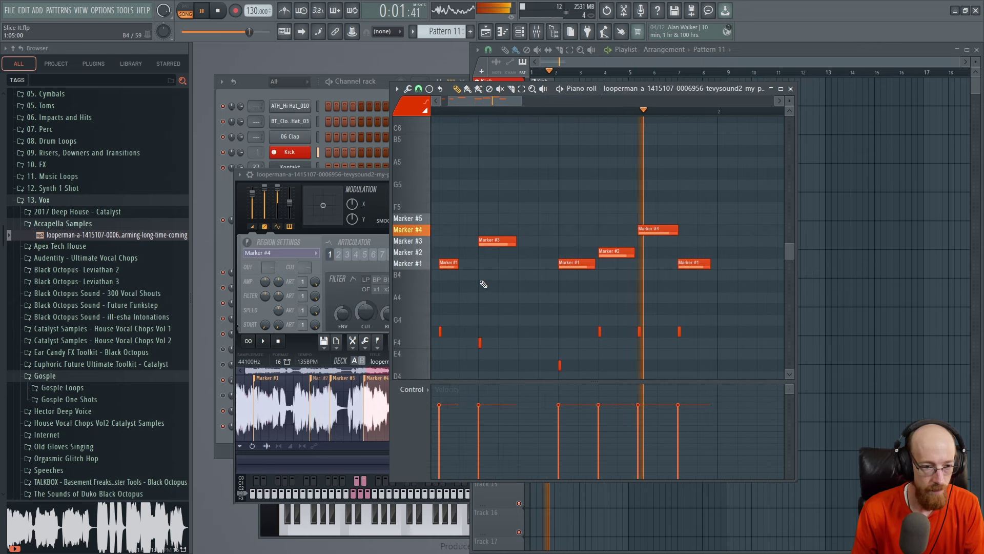
{"action": "key", "text": "space"}
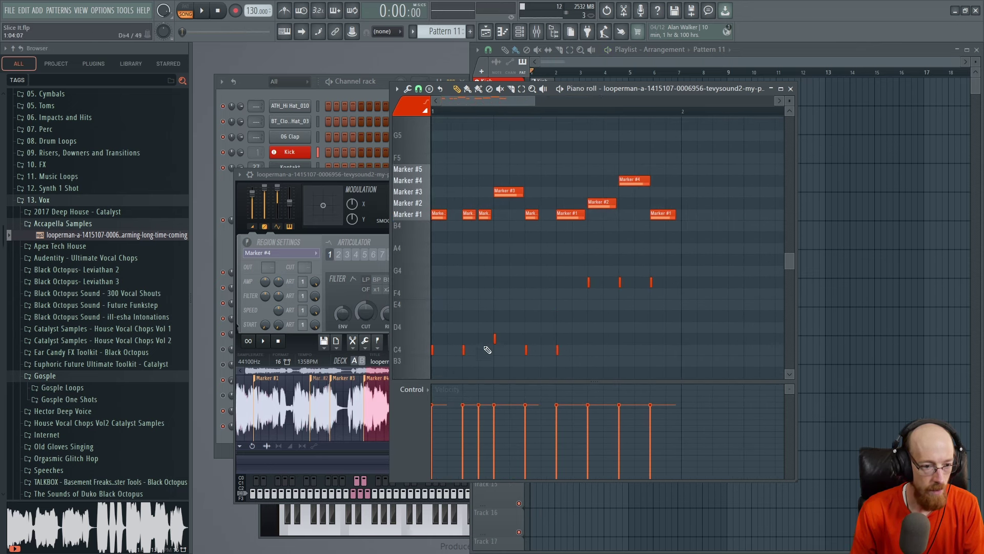
- Add a short C4 slide note under the Marker #1 note on step 4 and audition it
{"action": "left_click", "coordinate": [480, 352]}
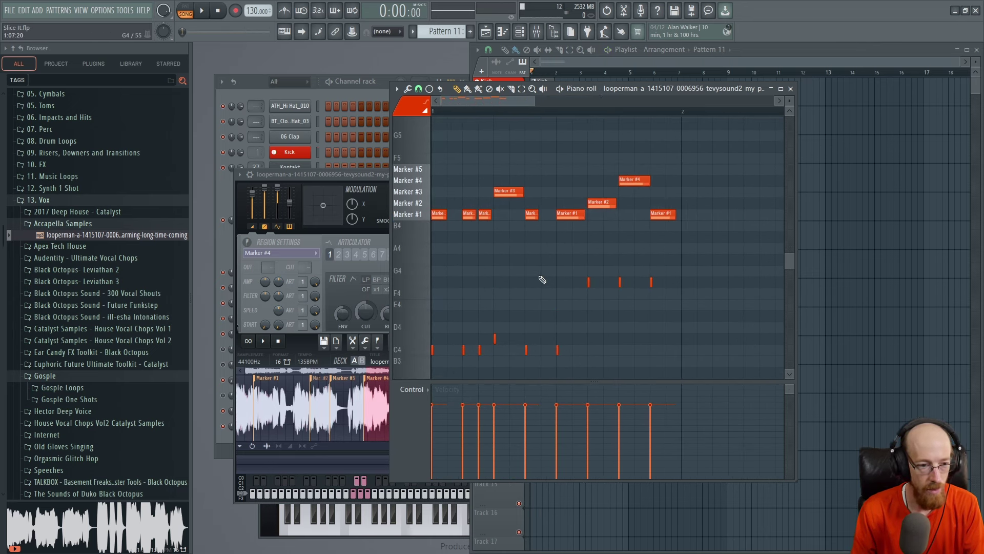
{"action": "key", "text": "space"}
{"action": "key", "text": "space"}
{"action": "key", "text": "space"}
{"action": "key", "text": "space"}
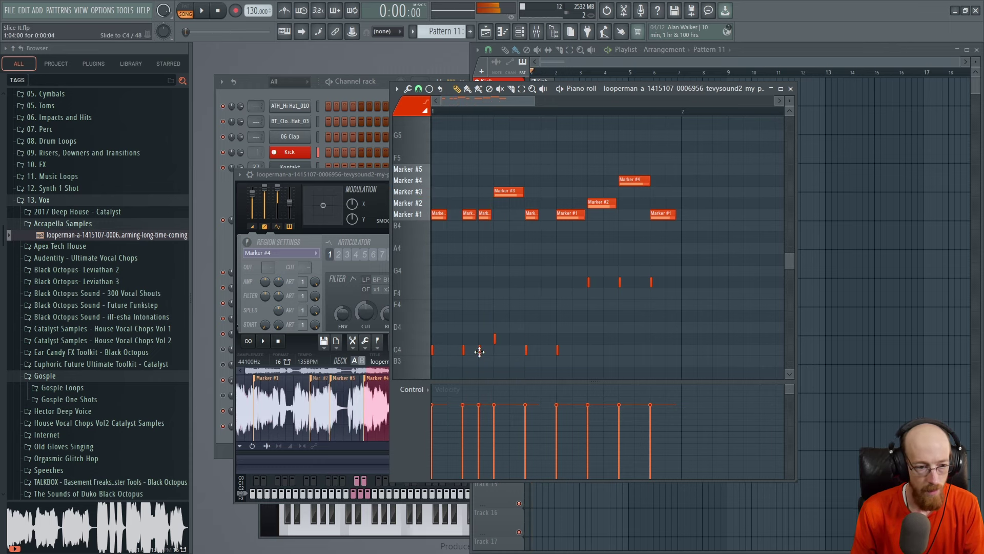
{"action": "key", "text": "space"}
- Raise the step 4 slide note to A4 and the step 5 slide note to the Marker #5 row, auditioning the result
{"action": "left_click_drag", "start_coordinate": [479, 351], "coordinate": [481, 247]}
{"action": "key", "text": "space"}
{"action": "key", "text": "space"}
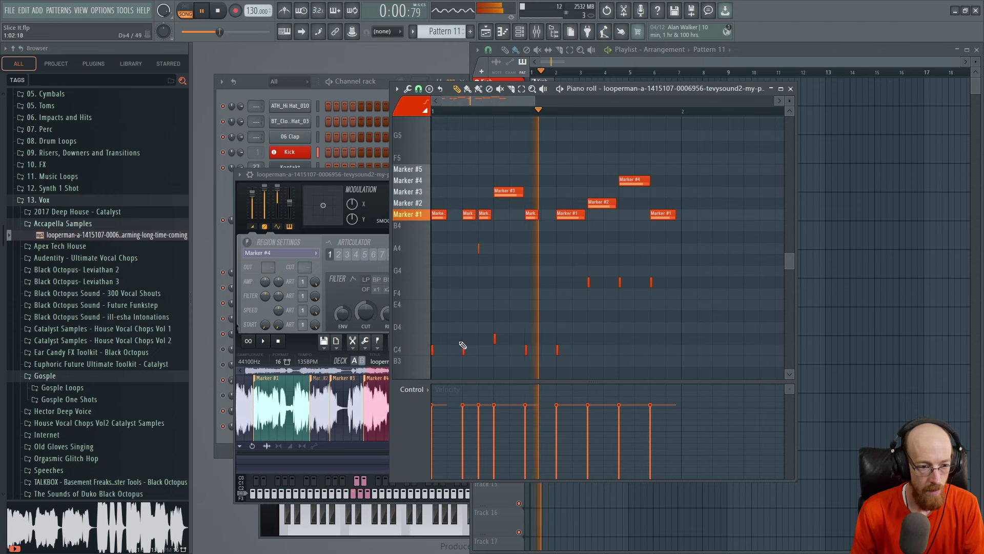
{"action": "left_click_drag", "start_coordinate": [479, 248], "coordinate": [499, 171]}
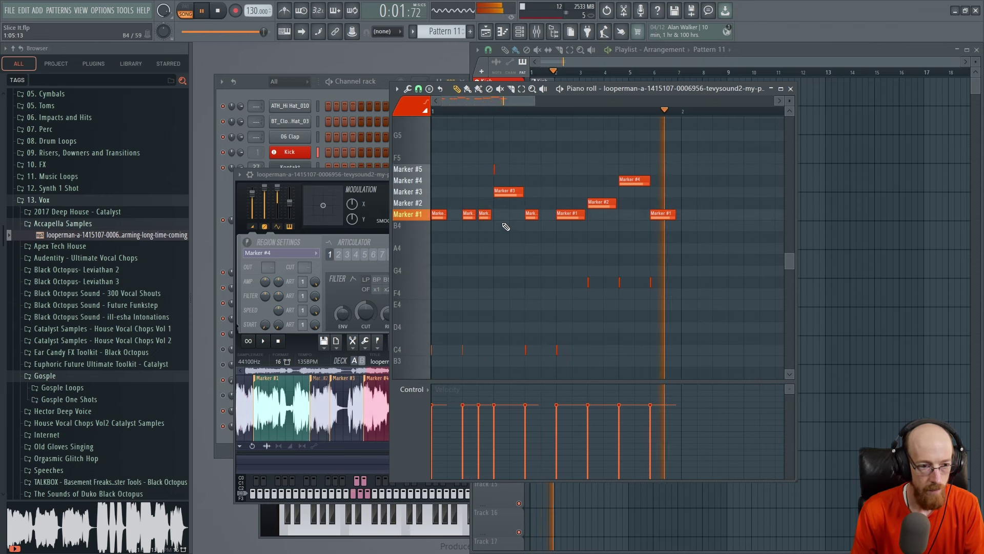
{"action": "key", "text": "space"}
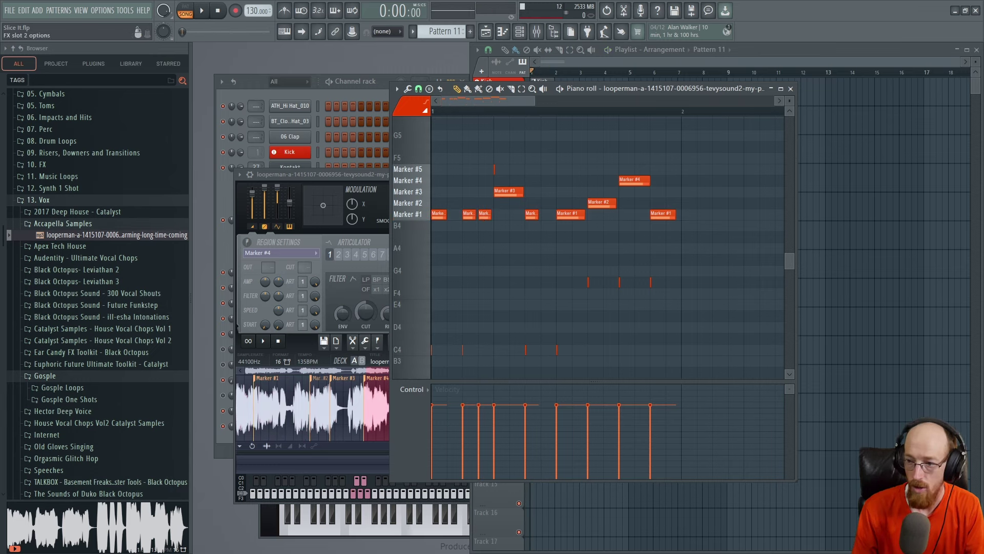
- Load WaveShaper onto the Slicex mixer track and move the mixer clear of the effect window
{"action": "key", "text": "F9"}
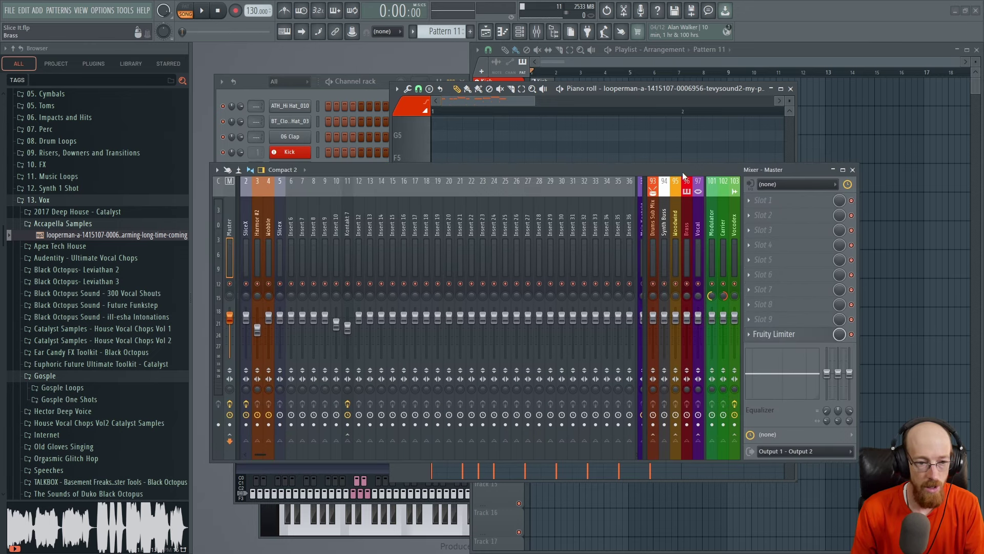
{"action": "left_click", "coordinate": [282, 220]}
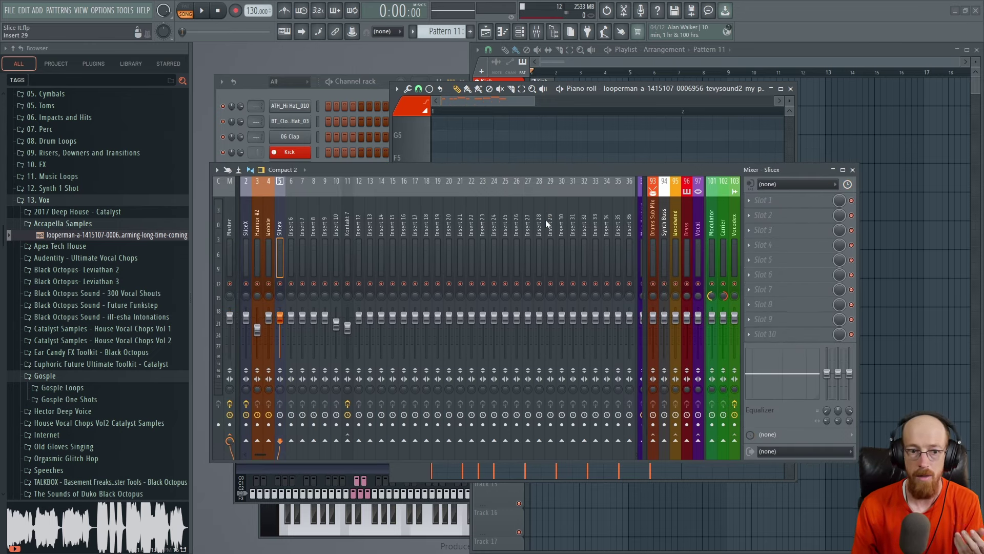
{"action": "key", "text": "F8"}
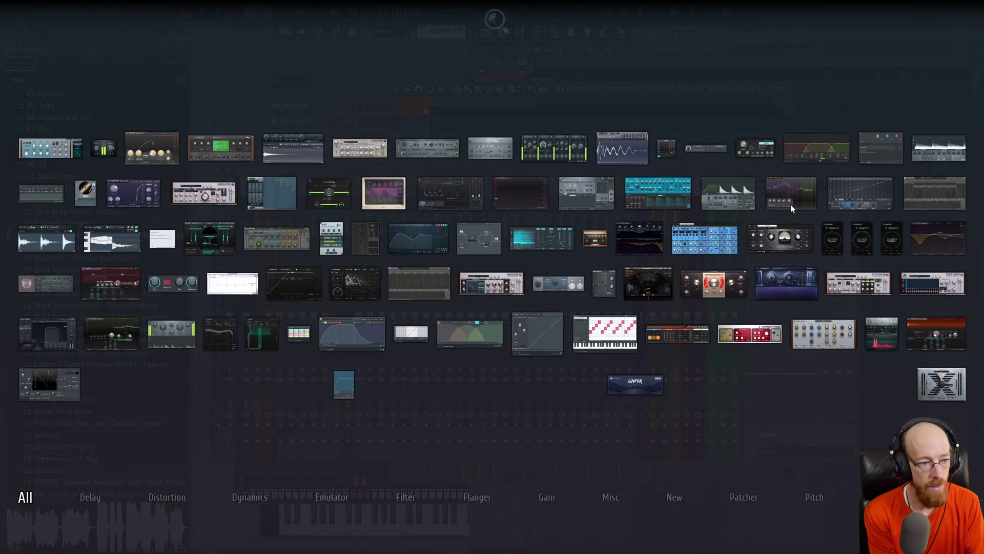
{"action": "type", "text": "wav"}
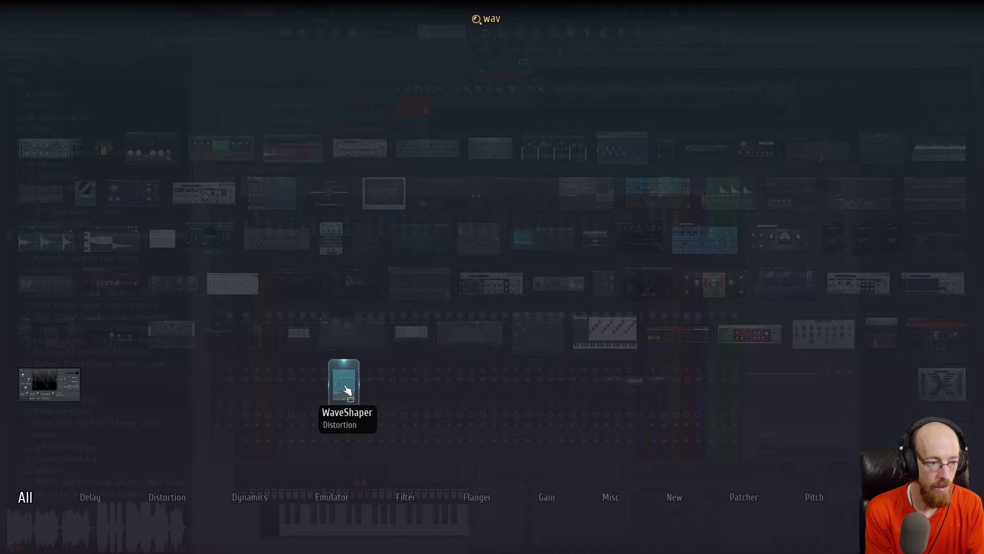
{"action": "left_click", "coordinate": [346, 389]}
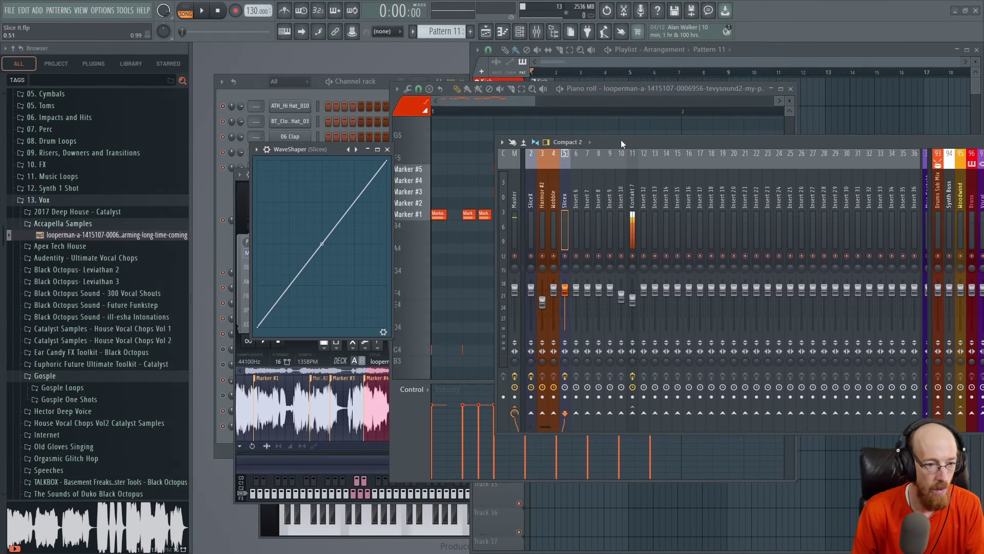
{"action": "left_click_drag", "start_coordinate": [621, 140], "coordinate": [619, 140]}
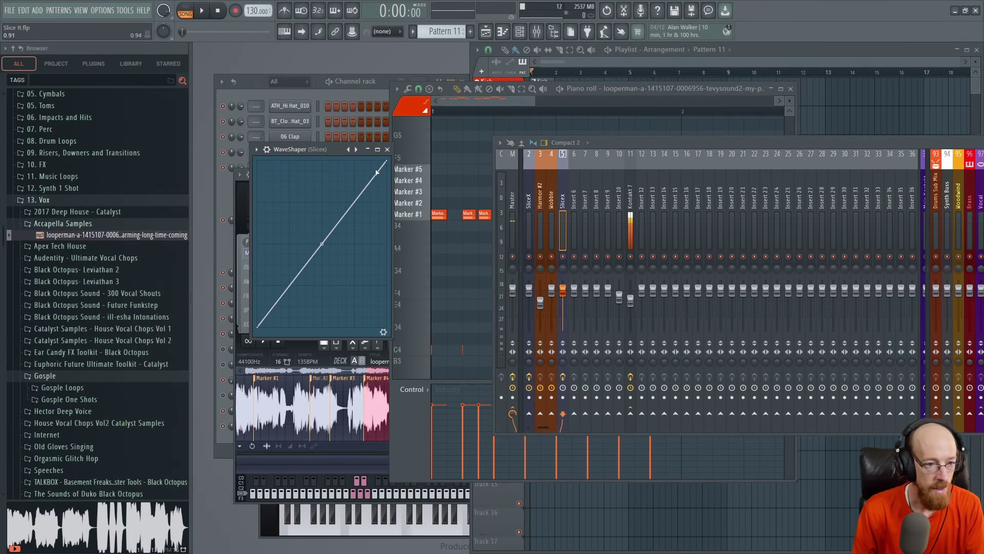
- Lower WaveShaper's end point to 0.38, bend the curve into a steep rise with a flat top, and play the song
{"action": "left_click_drag", "start_coordinate": [388, 163], "coordinate": [388, 261]}
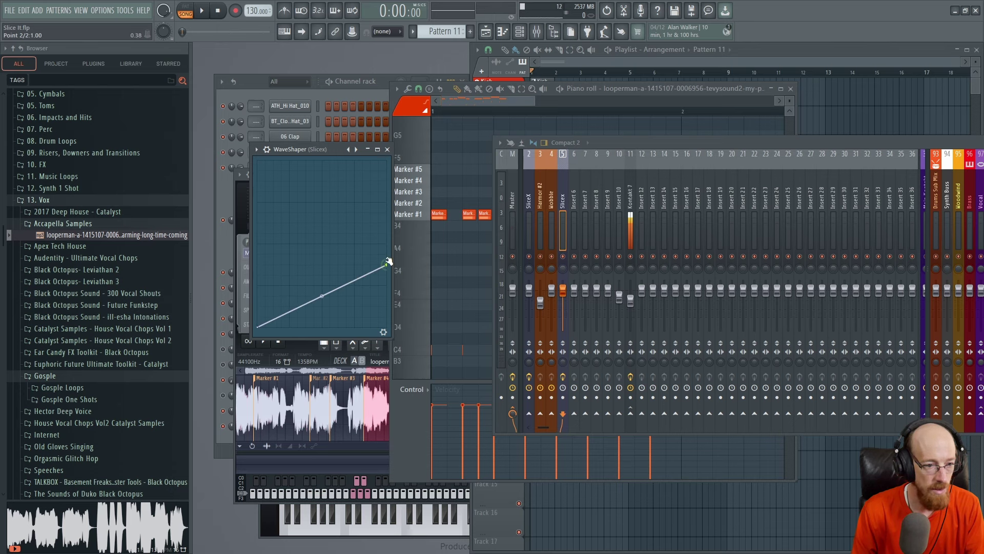
{"action": "left_click_drag", "start_coordinate": [322, 295], "coordinate": [322, 259]}
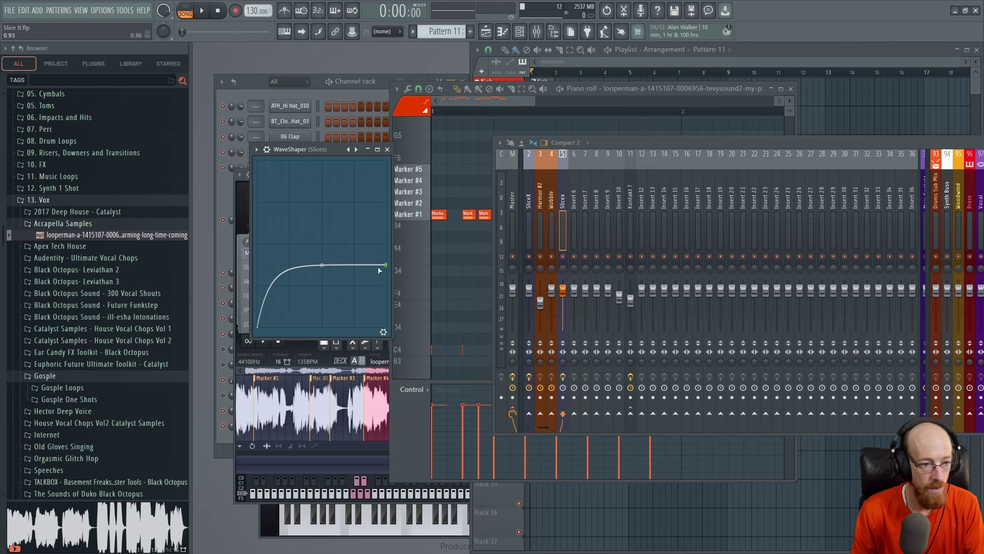
{"action": "key", "text": "space"}
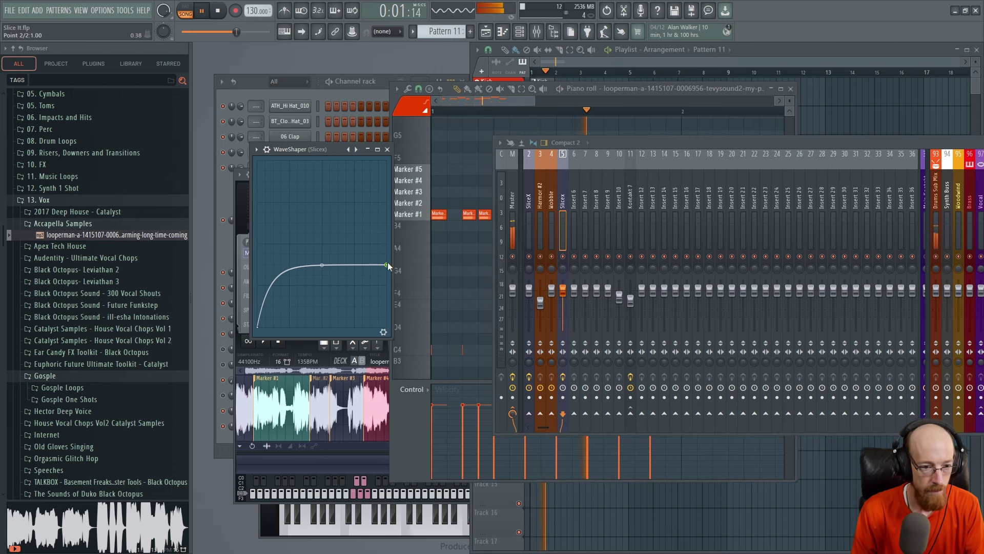
{"action": "key", "text": "space"}
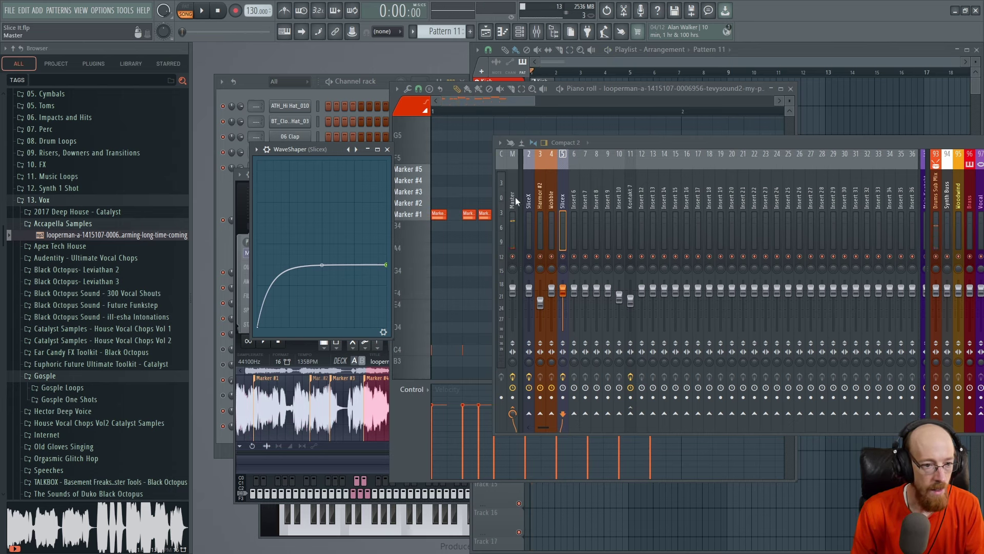
- Close WaveShaper, route the Slicex channel to mixer track 5, and arrange the Slicex and mixer windows
{"action": "left_click", "coordinate": [514, 197]}
{"action": "left_click", "coordinate": [387, 149]}
{"action": "left_click_drag", "start_coordinate": [354, 174], "coordinate": [231, 183]}
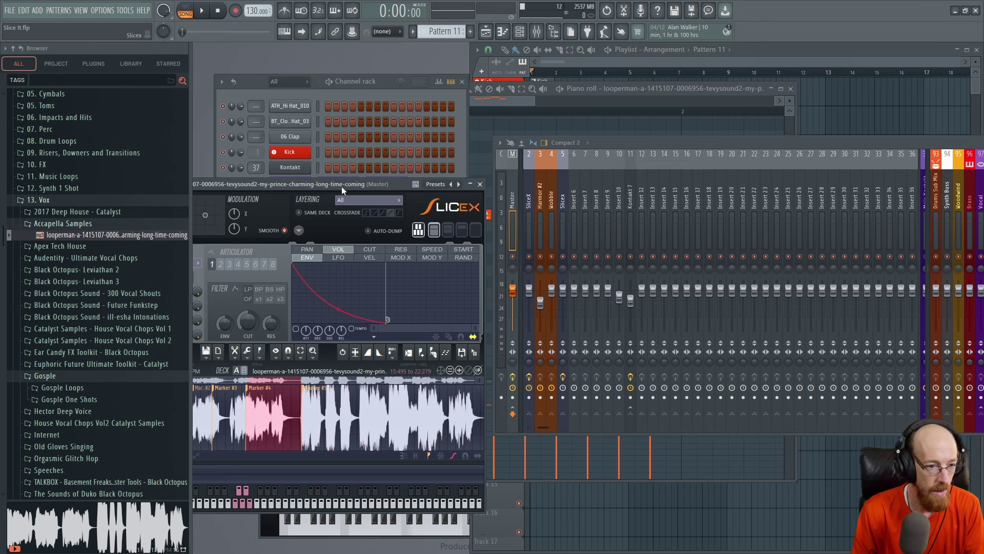
{"action": "left_click_drag", "start_coordinate": [315, 186], "coordinate": [442, 179]}
{"action": "left_click", "coordinate": [262, 175]}
{"action": "left_click_drag", "start_coordinate": [279, 173], "coordinate": [132, 179]}
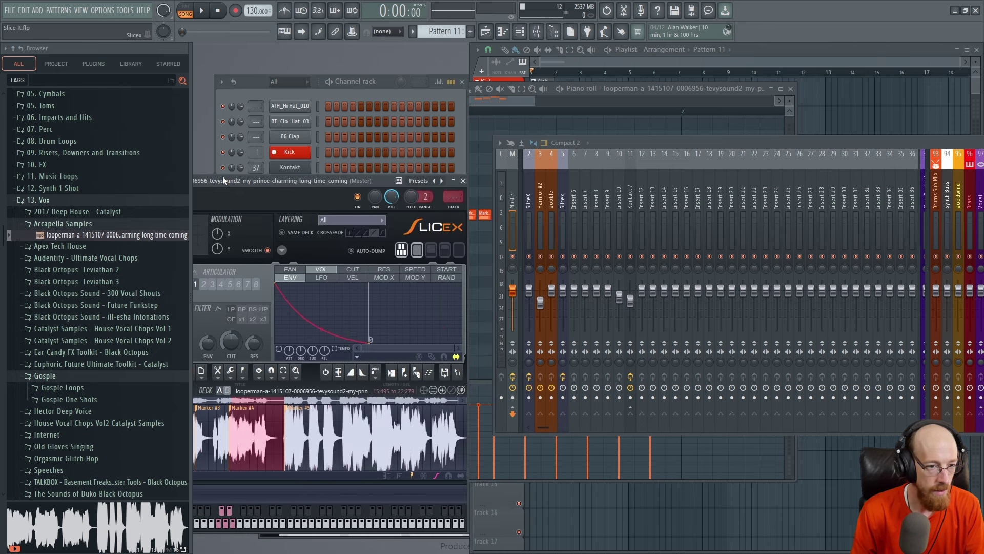
{"action": "left_click_drag", "start_coordinate": [454, 197], "coordinate": [454, 186]}
{"action": "left_click_drag", "start_coordinate": [318, 181], "coordinate": [380, 175]}
{"action": "left_click_drag", "start_coordinate": [666, 143], "coordinate": [499, 155]}
- Load OTT onto the Slicex mixer track and move the mixer clear of the effect window
{"action": "middle_click", "coordinate": [889, 229]}
{"action": "type", "text": "ott"}
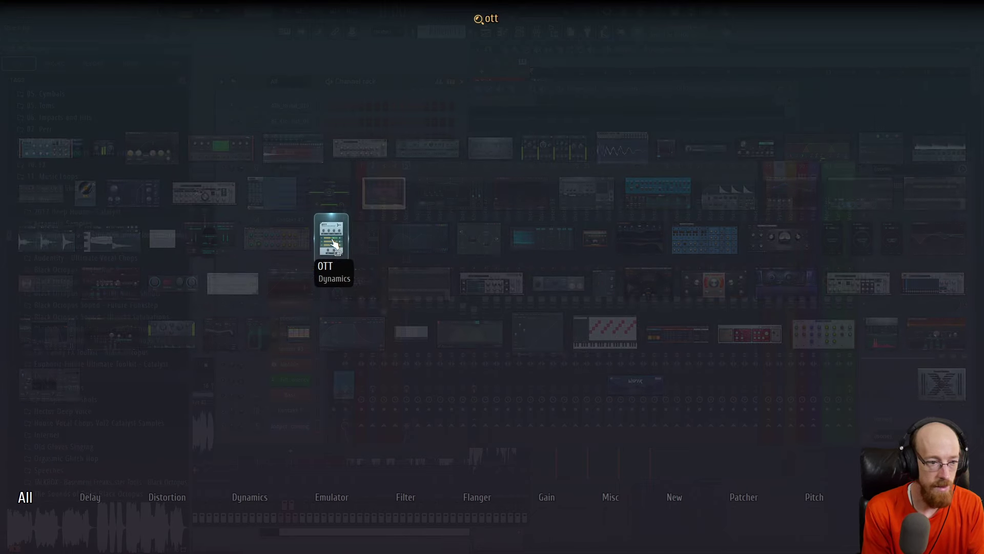
{"action": "key", "text": "Return"}
{"action": "left_click_drag", "start_coordinate": [432, 155], "coordinate": [609, 155]}
- Adjust OTT's high and low band thresholds and set the mid threshold to 155% during song playback, and close OTT
{"action": "left_click_drag", "start_coordinate": [391, 350], "coordinate": [420, 387]}
{"action": "key", "text": "space"}
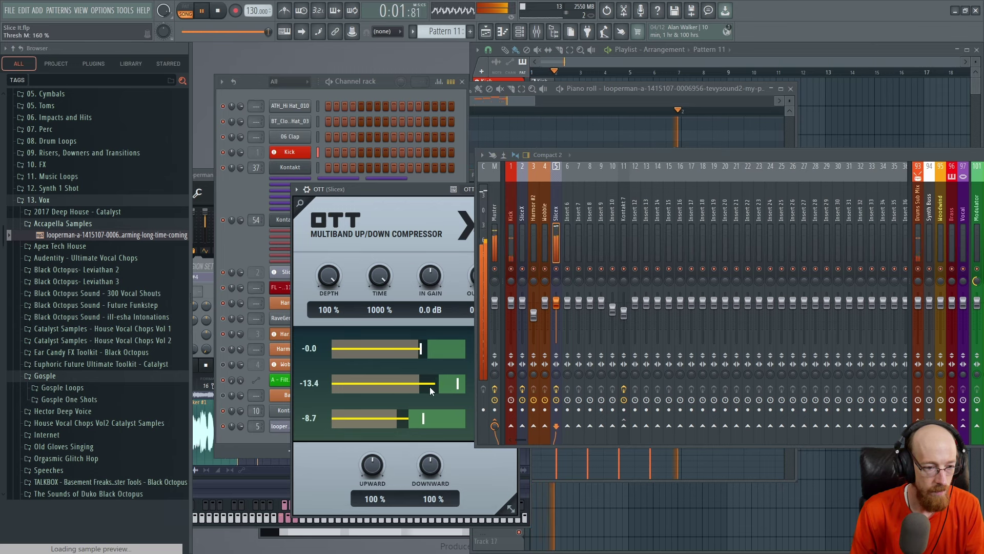
{"action": "left_click_drag", "start_coordinate": [401, 420], "coordinate": [363, 420]}
{"action": "left_click_drag", "start_coordinate": [429, 387], "coordinate": [421, 384]}
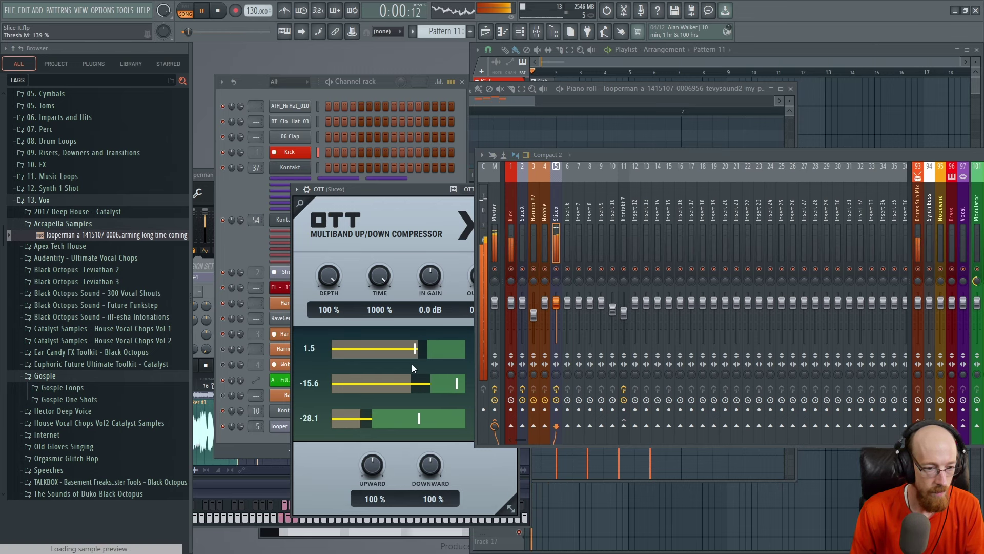
{"action": "mouse_move", "coordinate": [422, 351]}
{"action": "left_mouse_down"}
{"action": "mouse_move", "coordinate": [405, 352]}
{"action": "mouse_move", "coordinate": [413, 350]}
{"action": "left_mouse_up"}
{"action": "left_click_drag", "start_coordinate": [419, 385], "coordinate": [425, 389]}
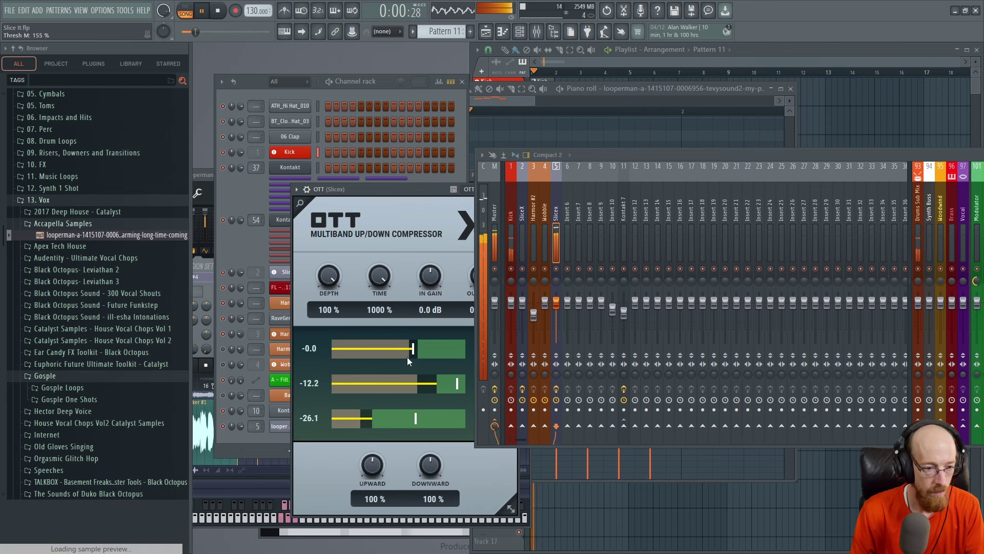
{"action": "left_click_drag", "start_coordinate": [397, 189], "coordinate": [361, 190]}
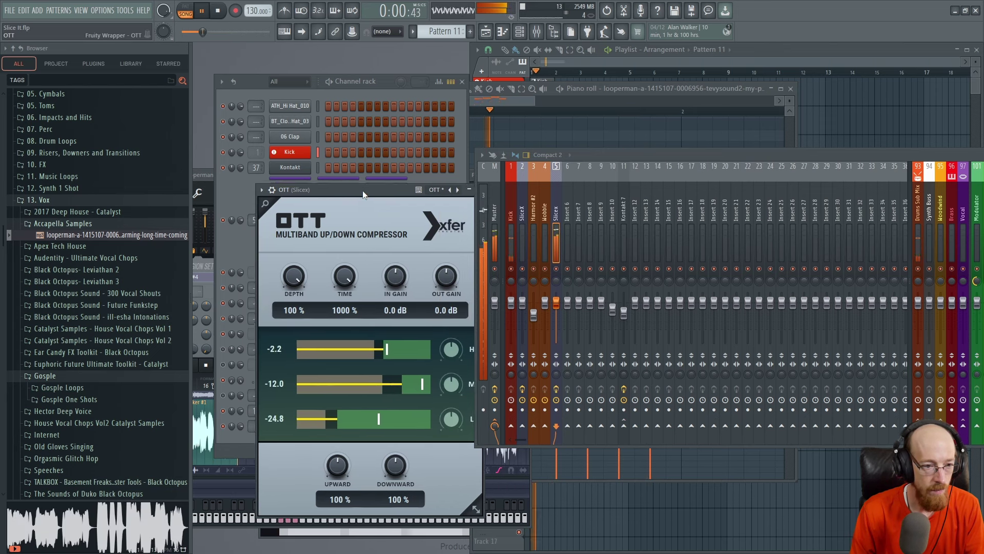
{"action": "left_click", "coordinate": [469, 189]}
- Load FabFilter Pro R onto the Slicex mixer track and move the mixer clear of its controls
{"action": "left_click", "coordinate": [515, 102]}
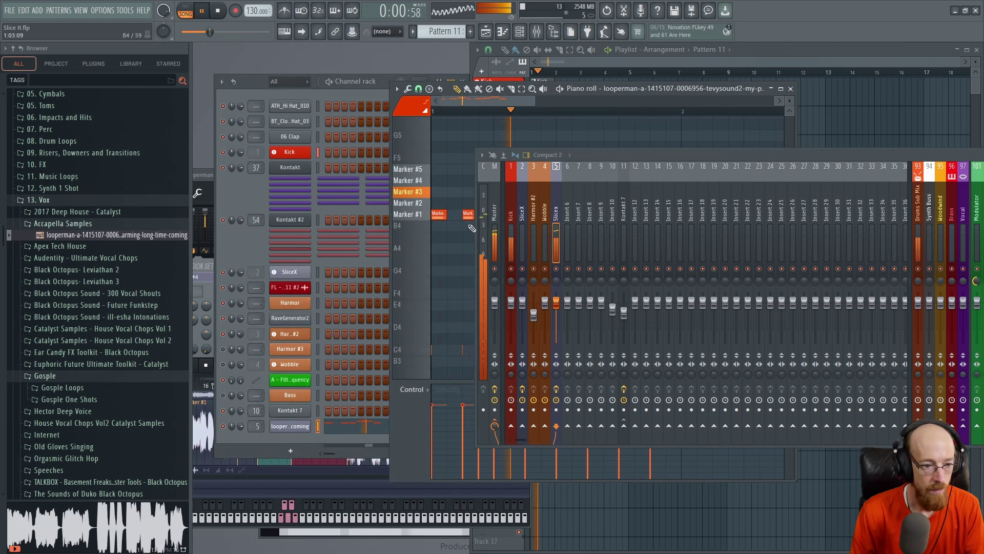
{"action": "left_click_drag", "start_coordinate": [647, 157], "coordinate": [628, 159]}
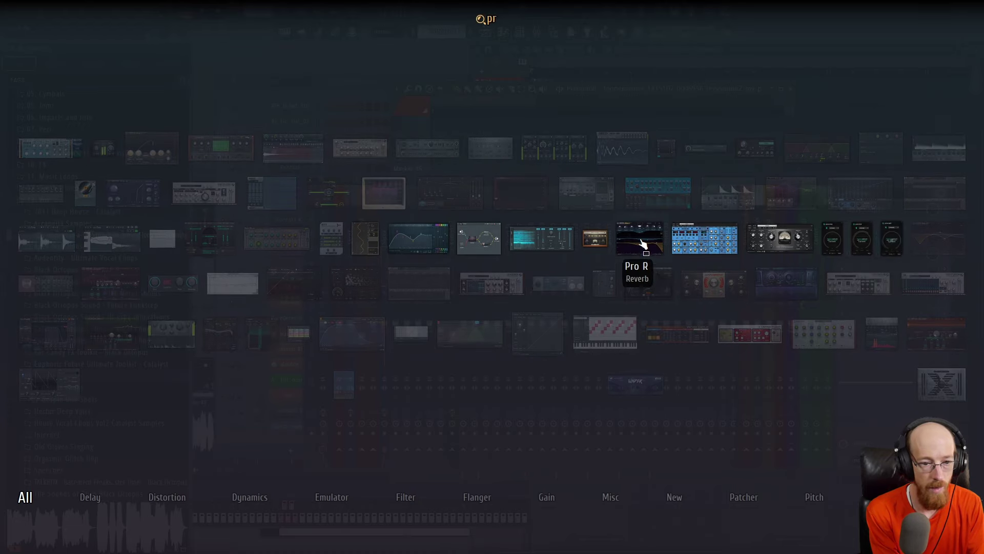
{"action": "left_click", "coordinate": [641, 237]}
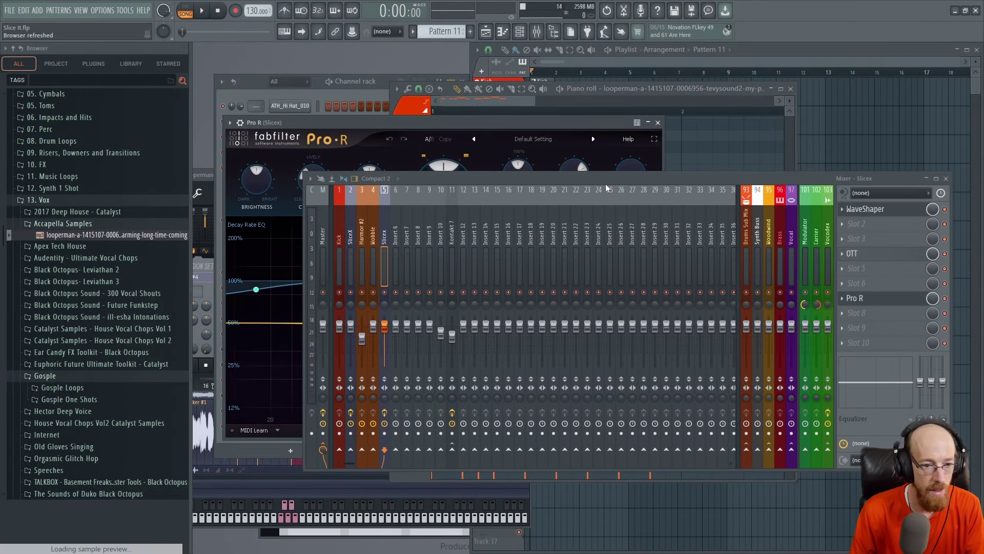
{"action": "left_click_drag", "start_coordinate": [605, 183], "coordinate": [661, 304]}
- Set Pro R's Space to 0.33 s and Mix to 24.7%, auditioning it with the song, and close the effect
{"action": "left_click_drag", "start_coordinate": [431, 257], "coordinate": [432, 247]}
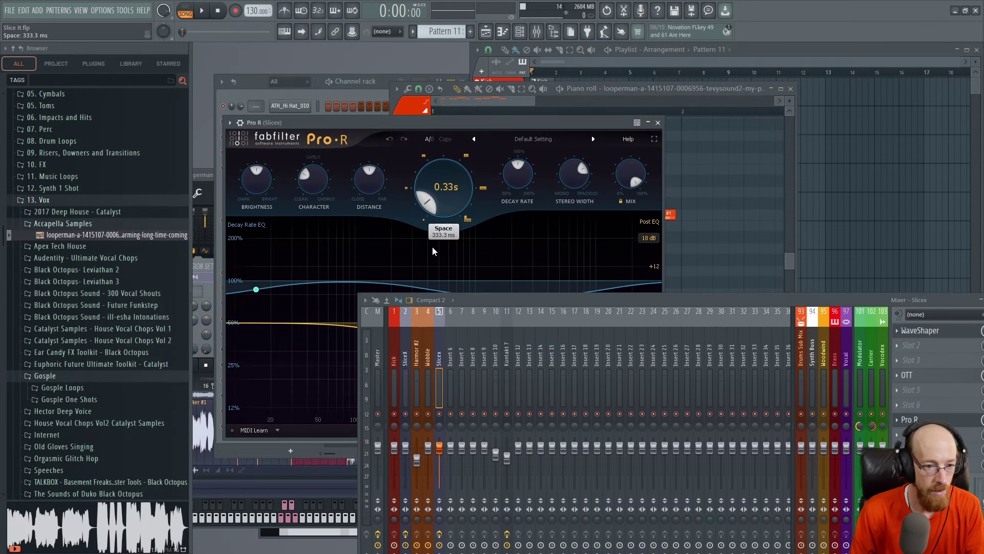
{"action": "left_click_drag", "start_coordinate": [631, 175], "coordinate": [628, 260]}
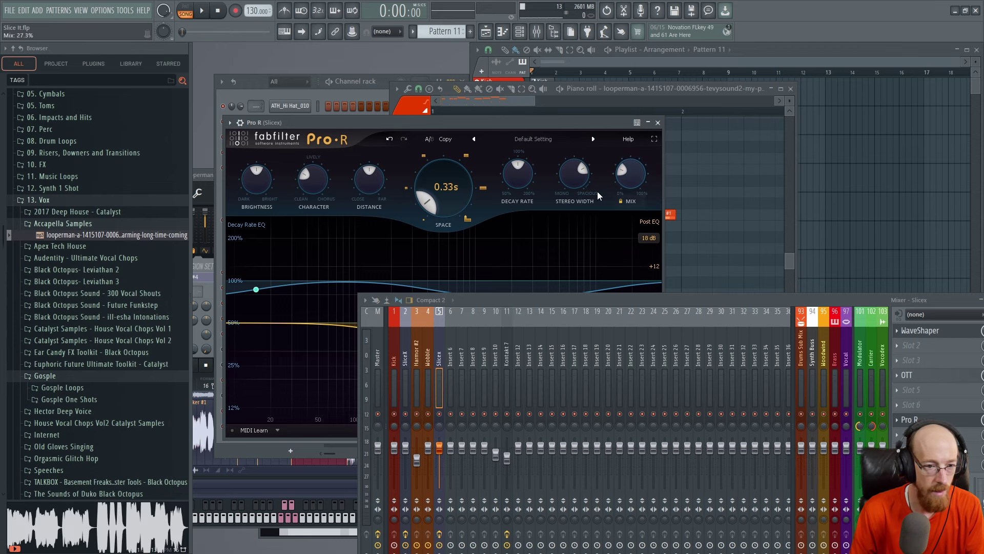
{"action": "key", "text": "space"}
{"action": "left_click_drag", "start_coordinate": [629, 177], "coordinate": [628, 179]}
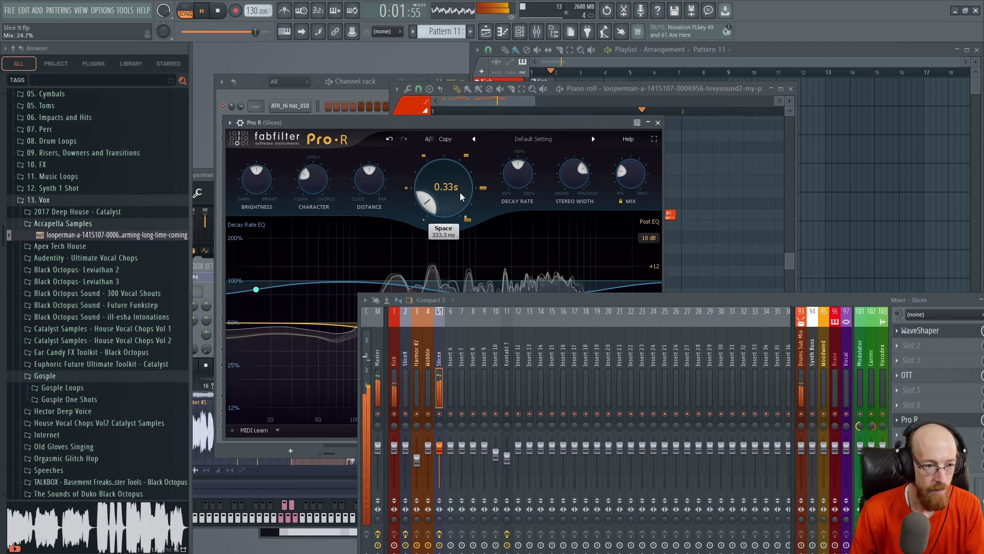
{"action": "left_click", "coordinate": [658, 123]}
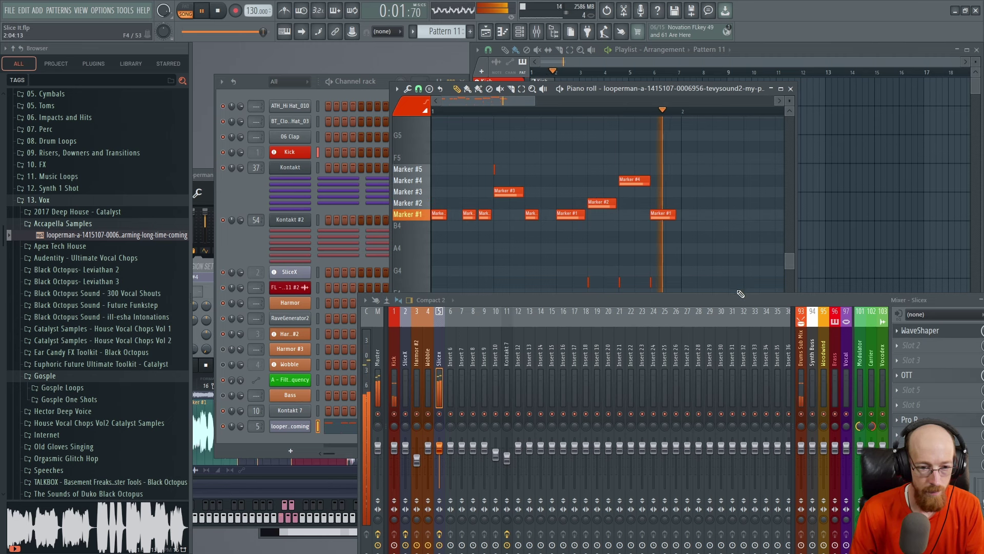
- Stop the song, open the looperman vocal Slicex channel, and move the mixer aside so the waveform is accessible
{"action": "left_click_drag", "start_coordinate": [740, 299], "coordinate": [697, 234]}
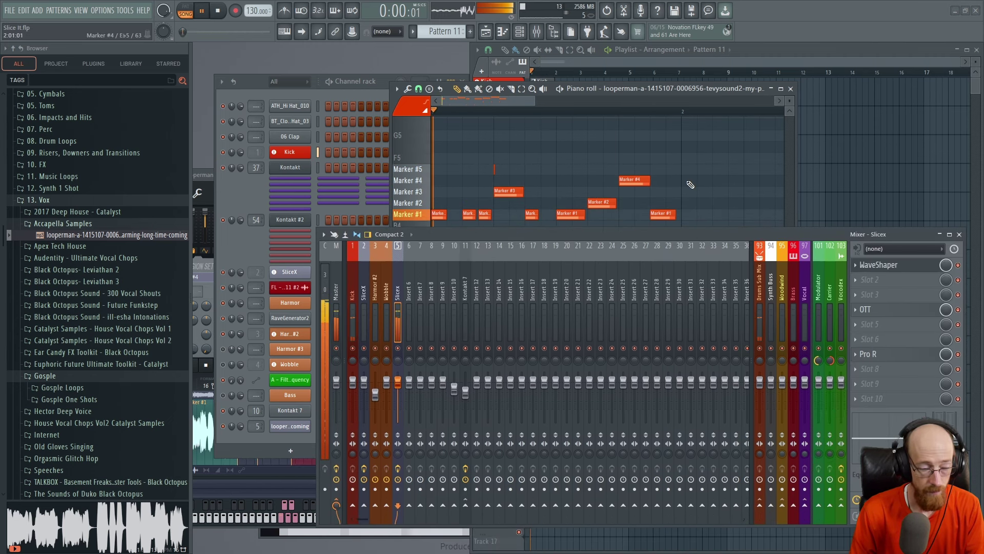
{"action": "key", "text": "space"}
{"action": "left_click", "coordinate": [247, 260]}
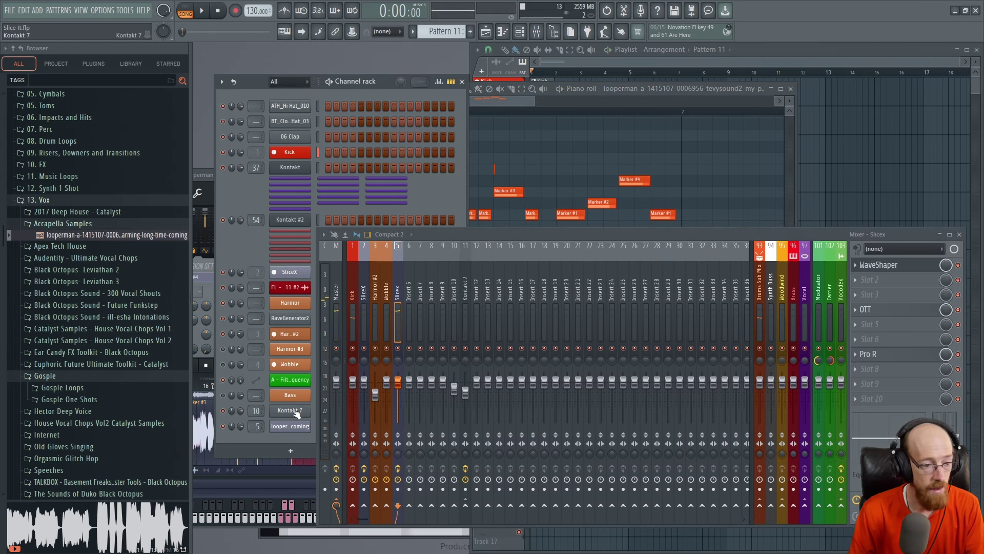
{"action": "left_click", "coordinate": [290, 425]}
{"action": "left_click_drag", "start_coordinate": [502, 234], "coordinate": [872, 222]}
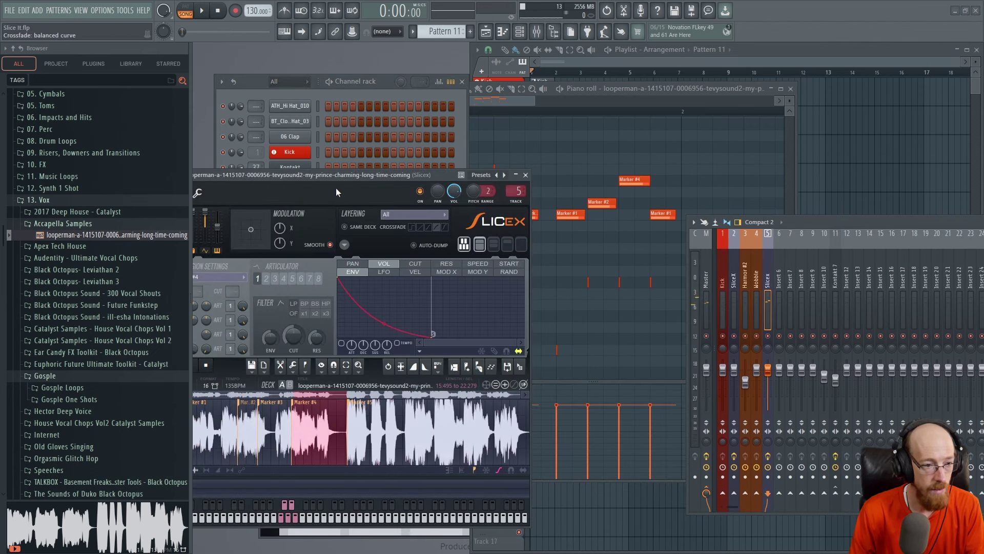
{"action": "left_click_drag", "start_coordinate": [368, 182], "coordinate": [501, 144]}
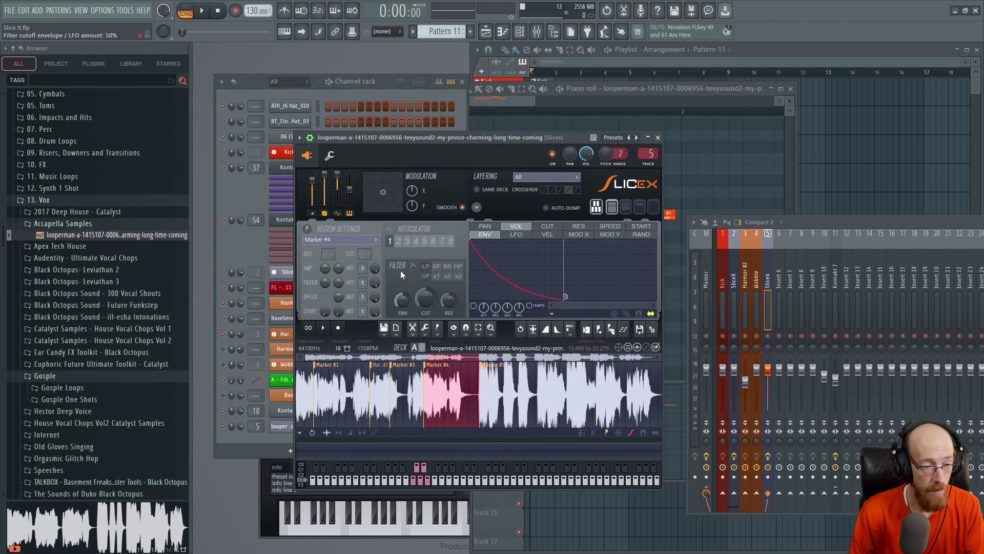
- Shift Marker #3, Marker #4 and Marker #2 slightly earlier in the Slicex waveform during song playback
{"action": "left_click", "coordinate": [428, 372]}
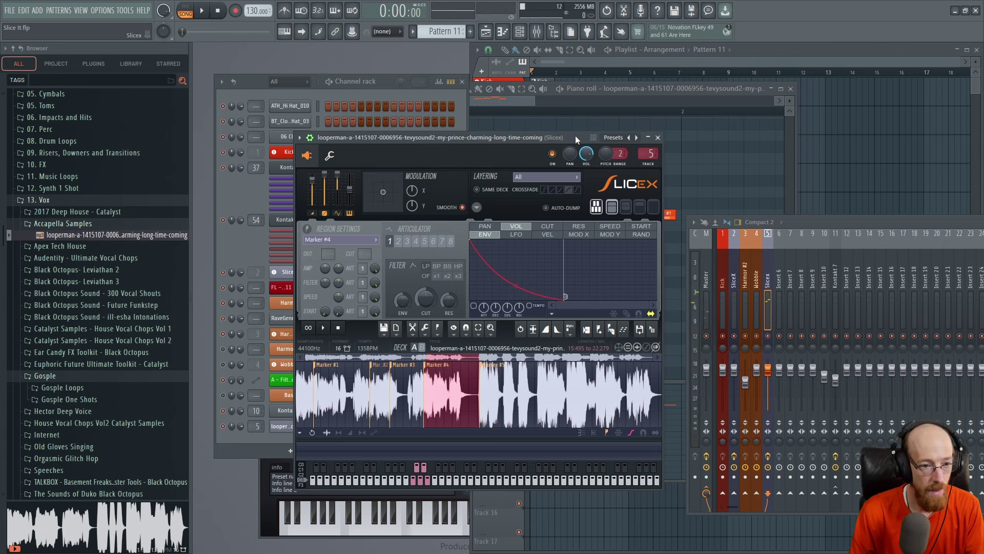
{"action": "key", "text": "space"}
{"action": "key", "text": "space"}
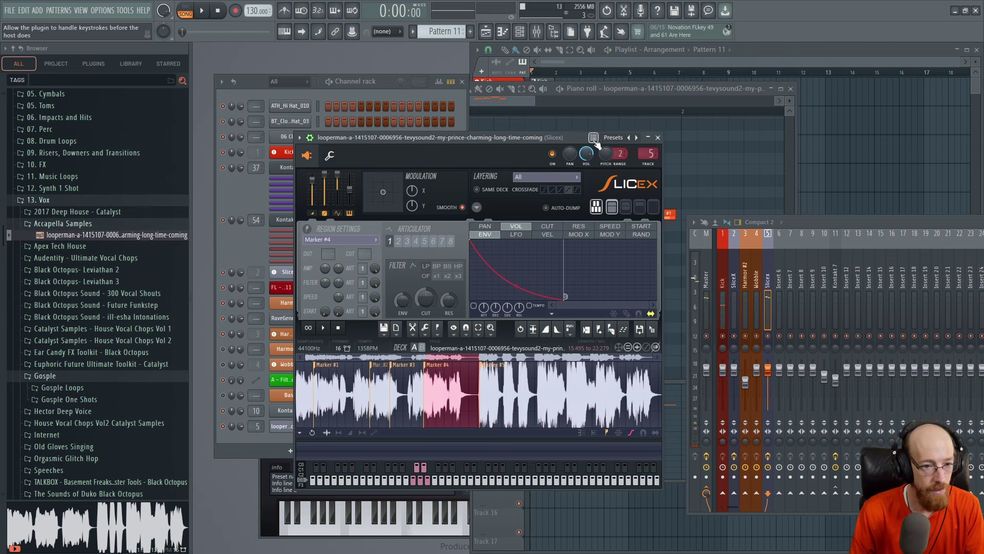
{"action": "key", "text": "space"}
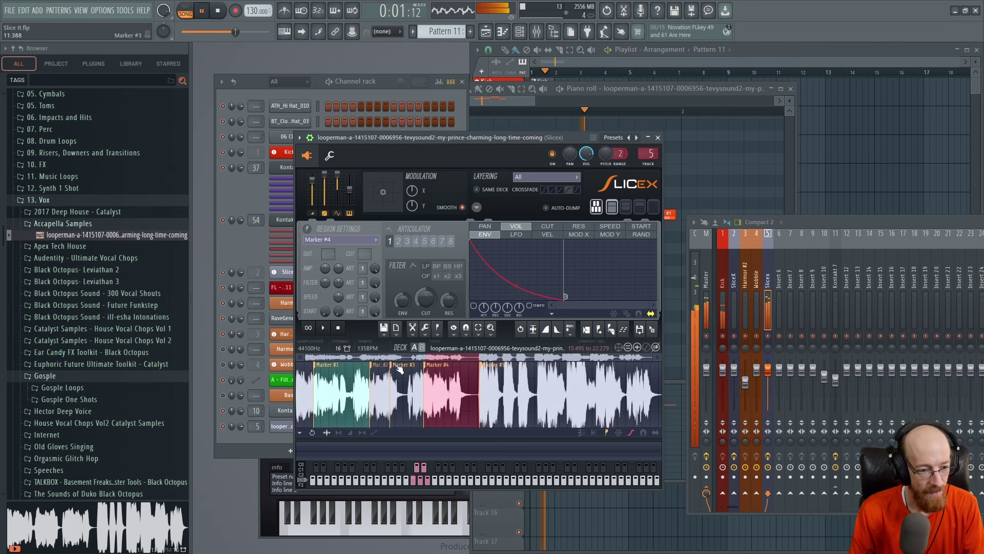
{"action": "left_click_drag", "start_coordinate": [399, 369], "coordinate": [388, 372]}
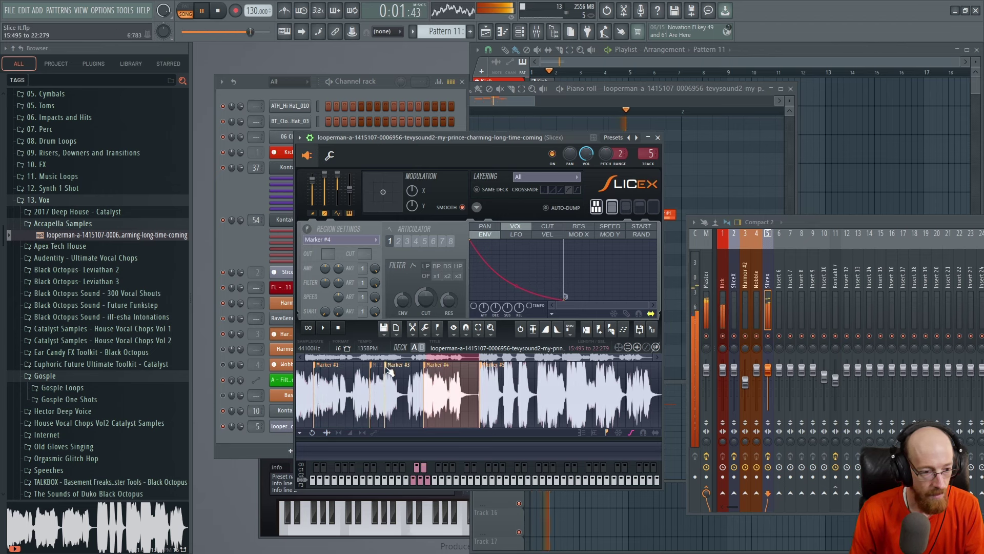
{"action": "left_click_drag", "start_coordinate": [427, 369], "coordinate": [420, 370]}
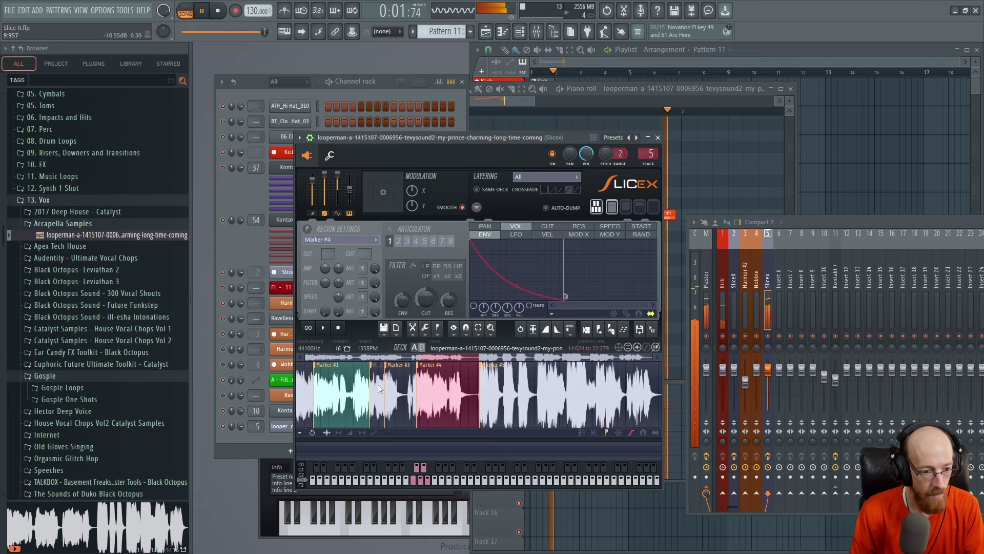
{"action": "left_click_drag", "start_coordinate": [373, 368], "coordinate": [370, 368]}
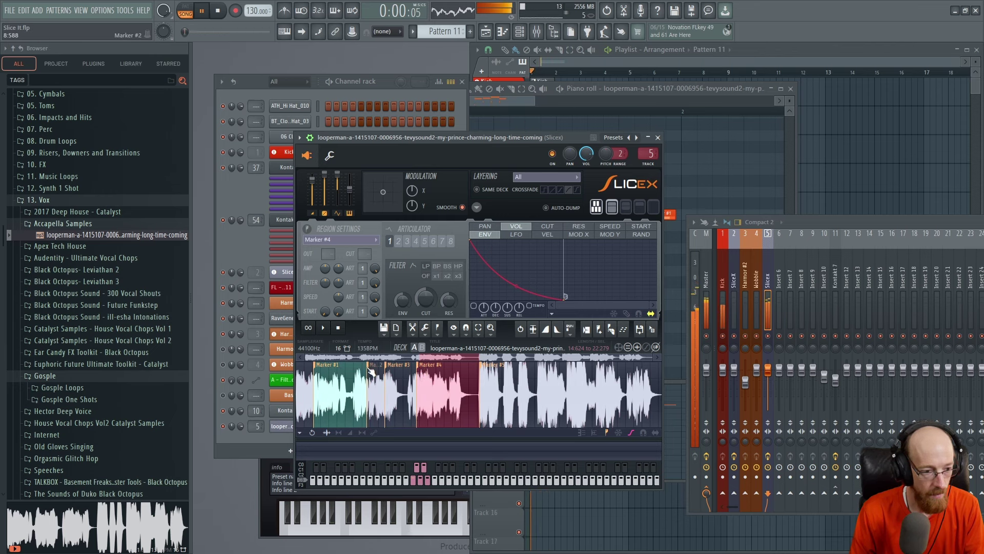
{"action": "key", "text": "space"}
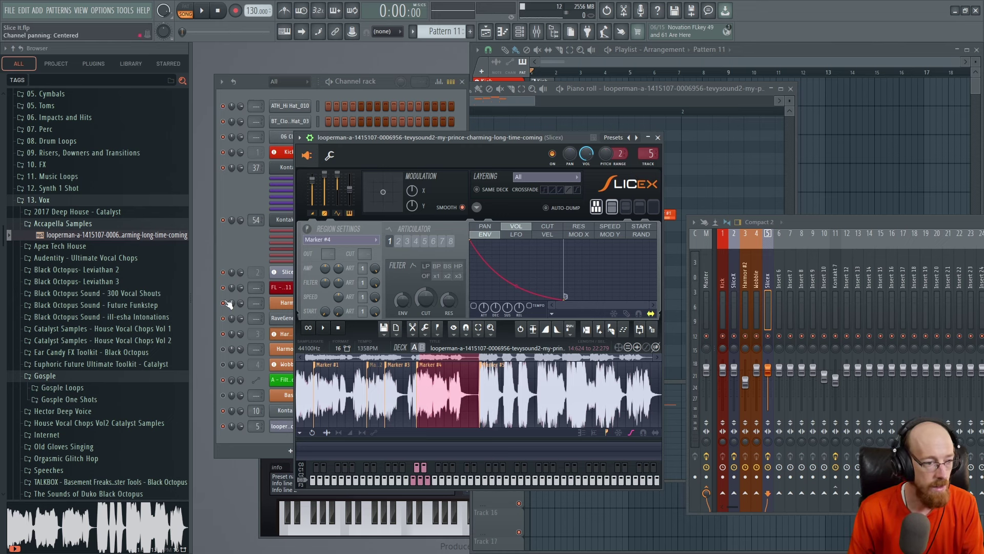
- Browse to the Gosple One Shots samples and audition the amen and duet vocals
{"action": "left_click", "coordinate": [72, 223]}
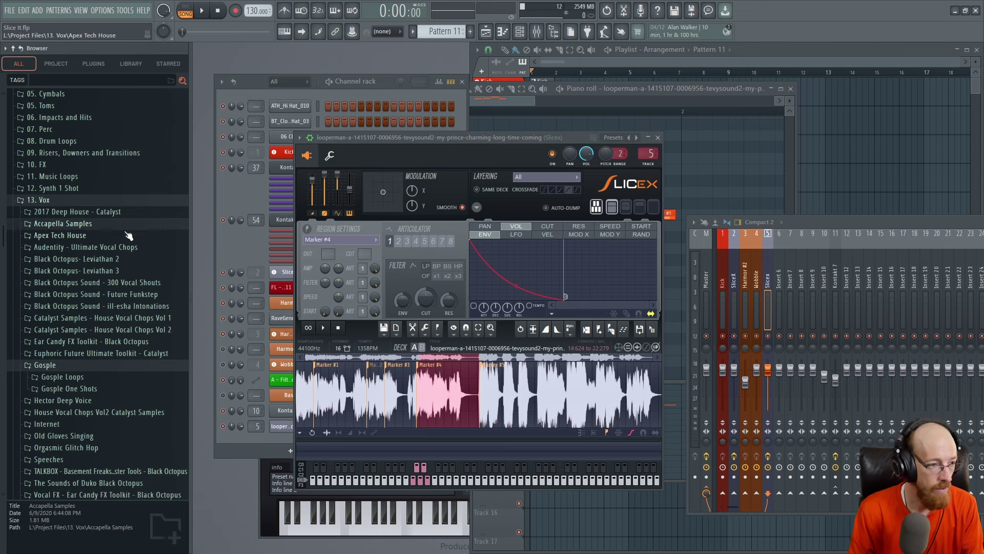
{"action": "left_click", "coordinate": [127, 324]}
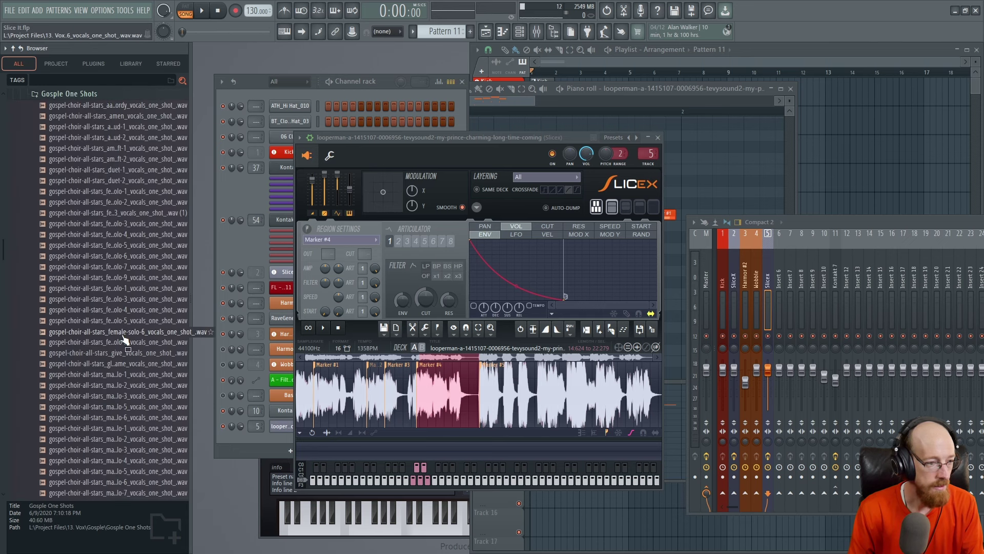
{"action": "left_click", "coordinate": [128, 127]}
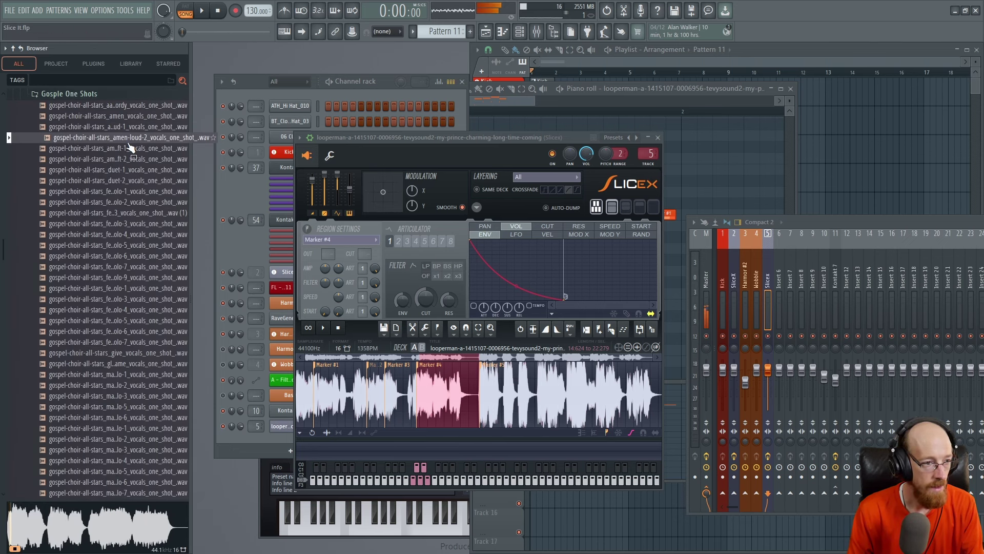
{"action": "left_click", "coordinate": [128, 105]}
{"action": "left_click", "coordinate": [140, 160]}
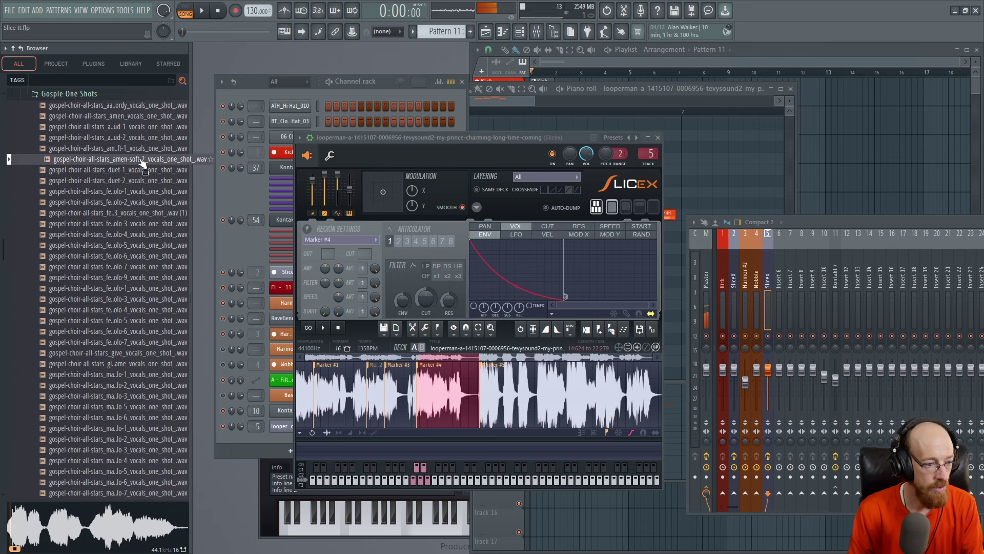
{"action": "left_click", "coordinate": [141, 149]}
{"action": "left_click", "coordinate": [139, 183]}
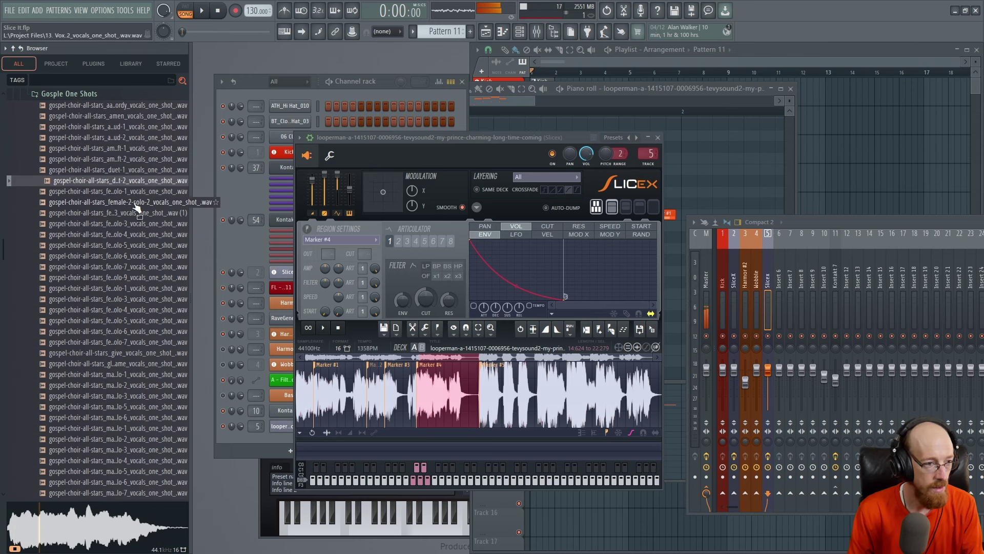
- Load the female-2-solo-1 gospel one-shot into Slicex and move Marker #1 to the dip past the waveform's middle
{"action": "left_click", "coordinate": [136, 192]}
{"action": "left_click_drag", "start_coordinate": [136, 195], "coordinate": [532, 391]}
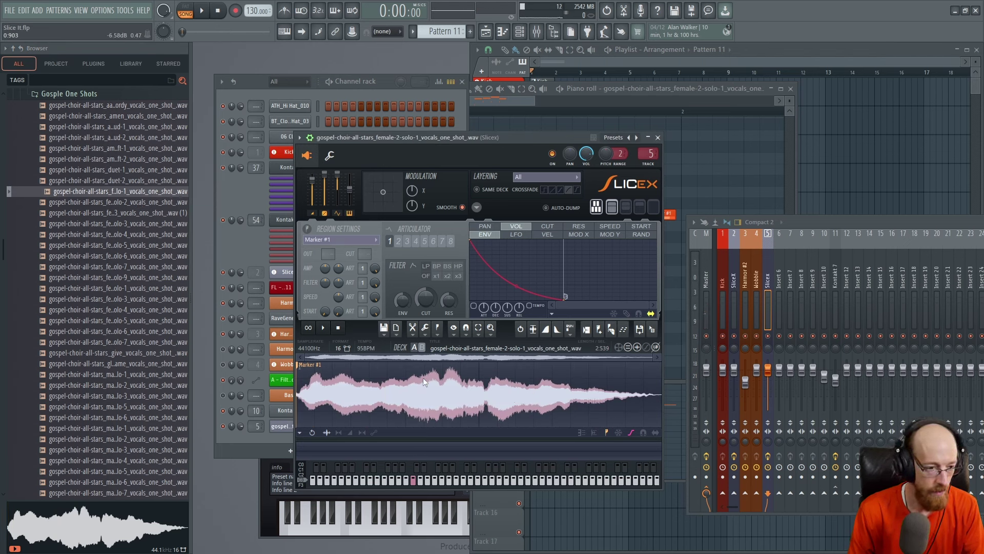
{"action": "left_click_drag", "start_coordinate": [301, 365], "coordinate": [489, 364]}
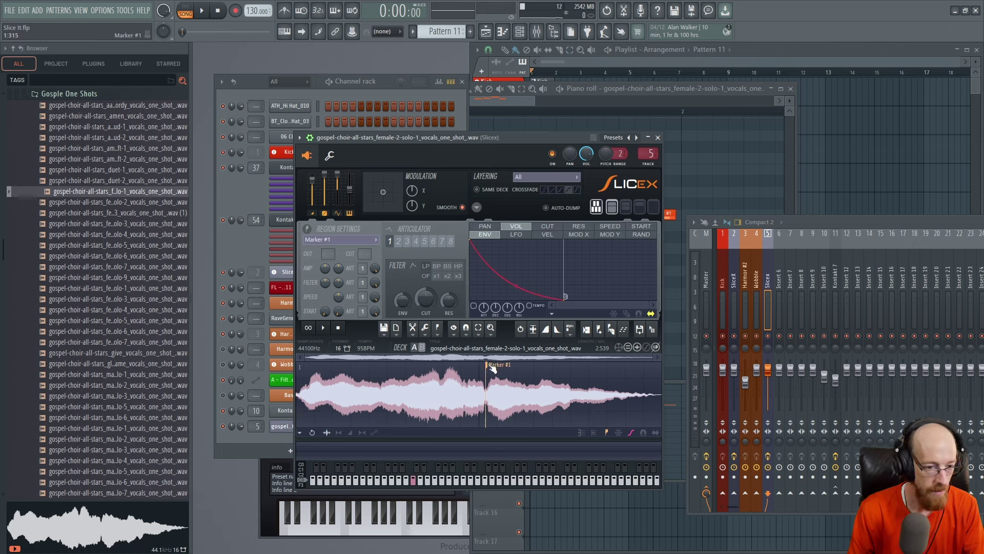
- Replace the Slicex sample with the female-2-solo-2 gospel one-shot and add a slice marker at its first peak
{"action": "left_click", "coordinate": [130, 205]}
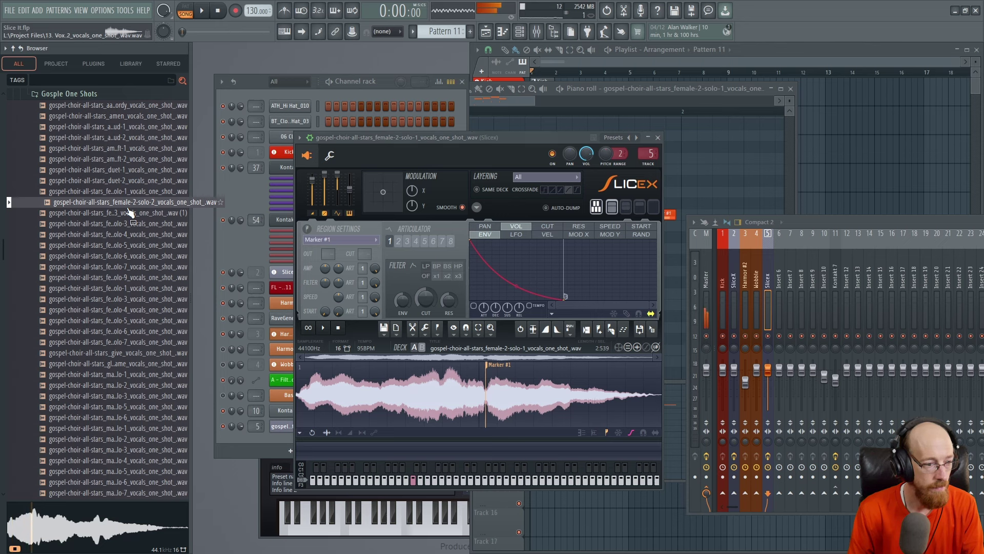
{"action": "left_click_drag", "start_coordinate": [132, 208], "coordinate": [380, 373]}
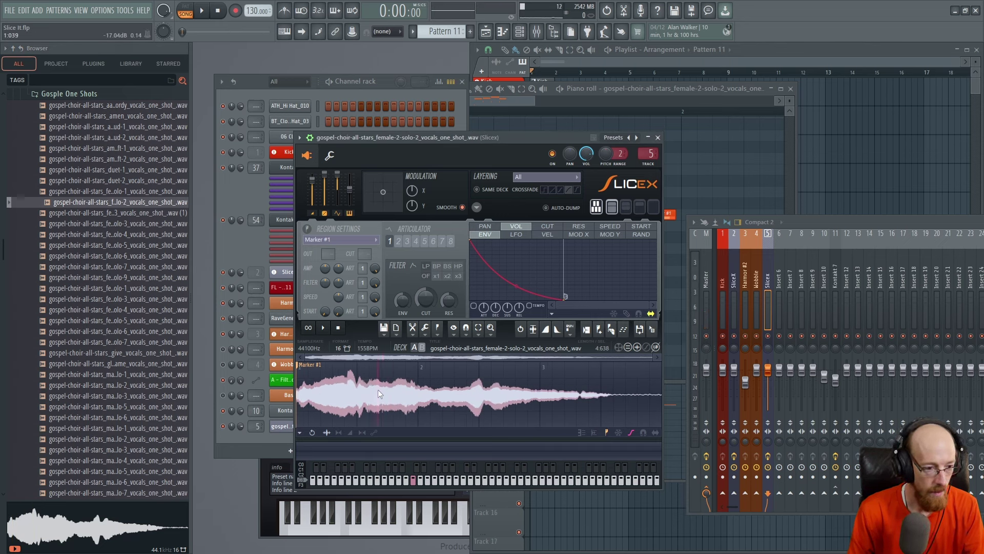
{"action": "left_click", "coordinate": [347, 373]}
{"action": "key", "text": "alt+m"}
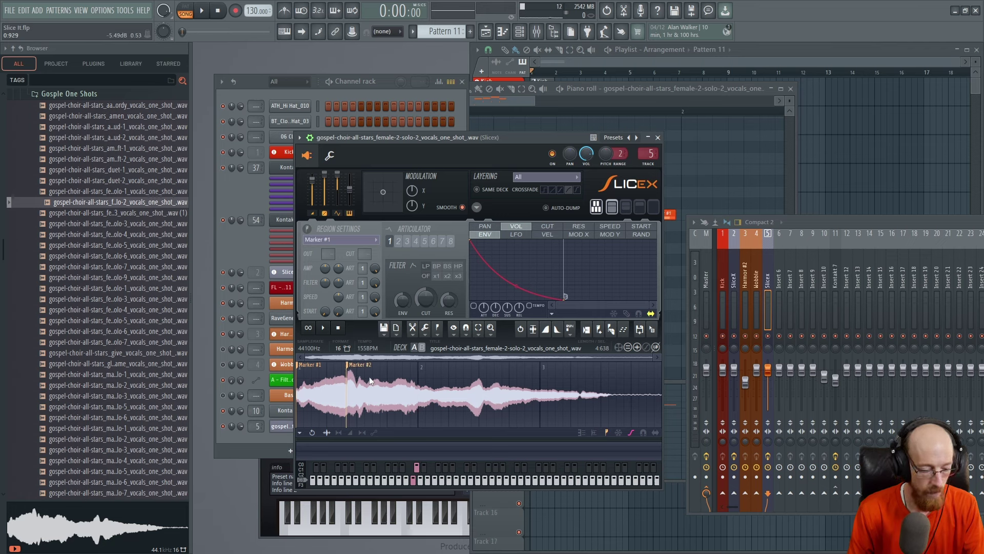
- Add two more slice markers to the Slicex waveform, one at the second main peak and one just after it
{"action": "right_click", "coordinate": [298, 365]}
{"action": "key", "text": "Return"}
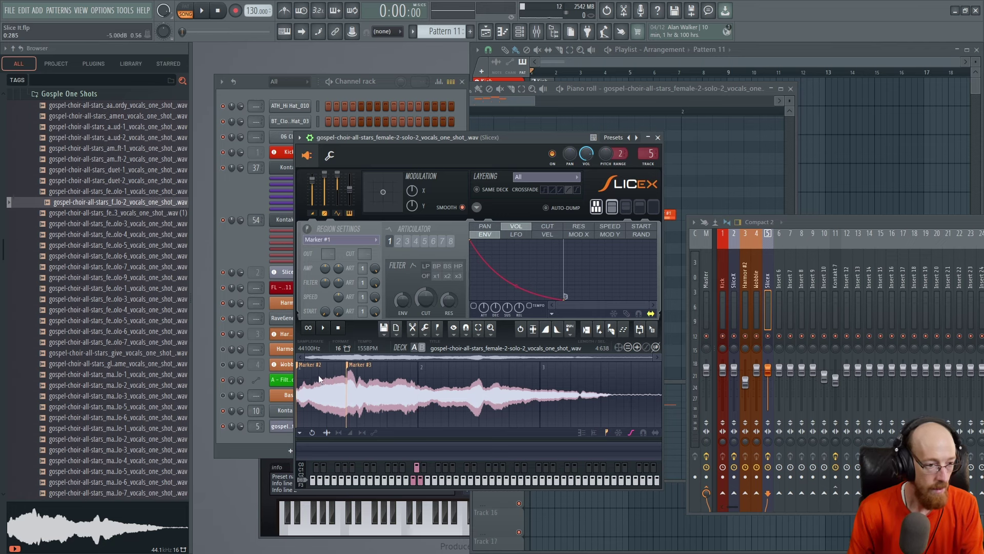
{"action": "left_click_drag", "start_coordinate": [299, 365], "coordinate": [472, 363]}
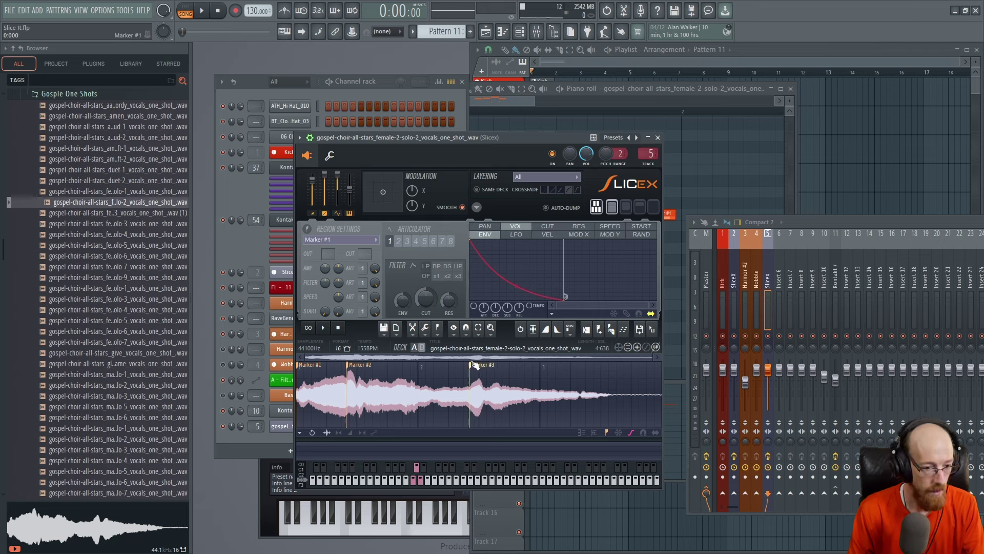
{"action": "key", "text": "alt+m"}
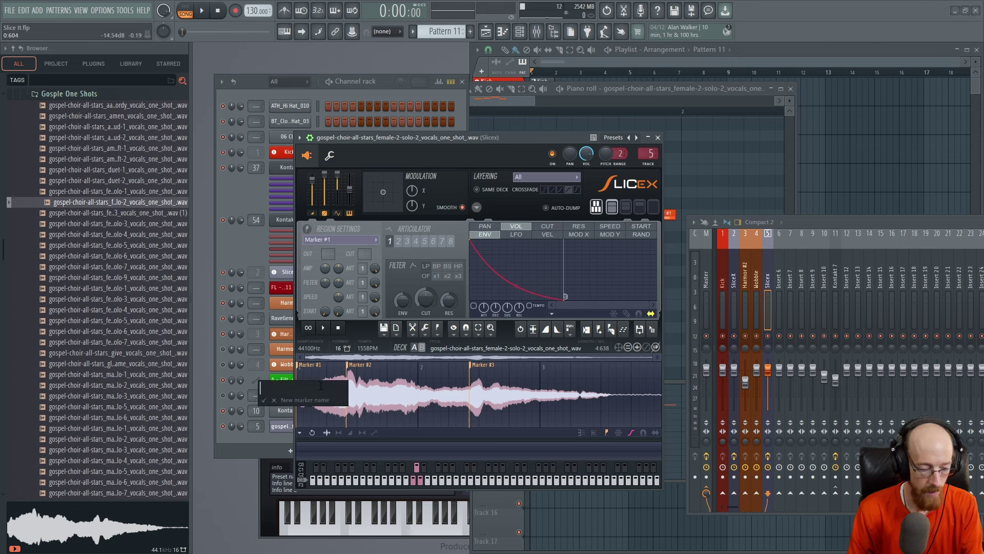
{"action": "key", "text": "Return"}
{"action": "left_click_drag", "start_coordinate": [299, 365], "coordinate": [491, 358]}
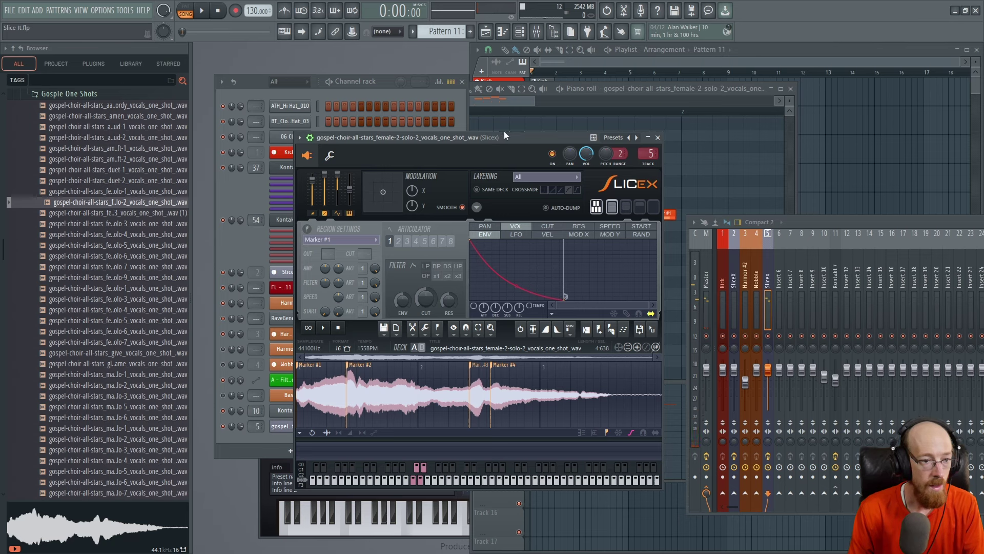
- During song playback, shift Marker #2 and Marker #3 earlier and Marker #4 and Marker #1 later in the waveform, then stop playback
{"action": "key", "text": "space"}
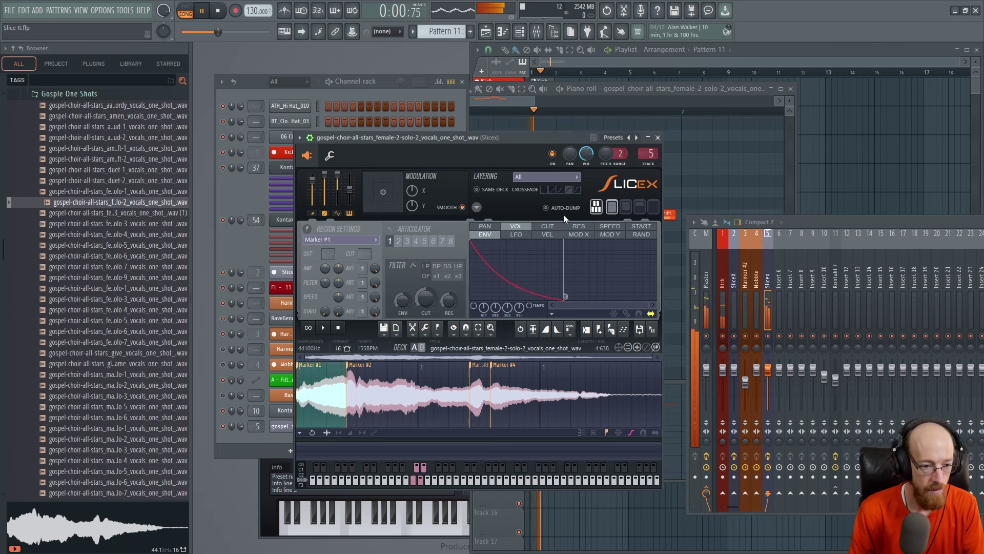
{"action": "left_click_drag", "start_coordinate": [336, 370], "coordinate": [324, 370]}
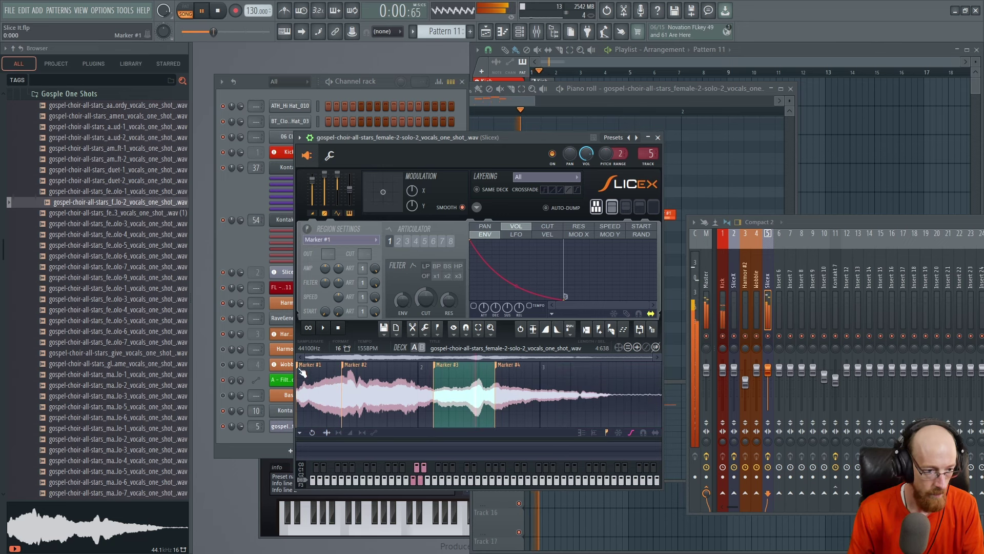
{"action": "left_click_drag", "start_coordinate": [299, 366], "coordinate": [320, 366]}
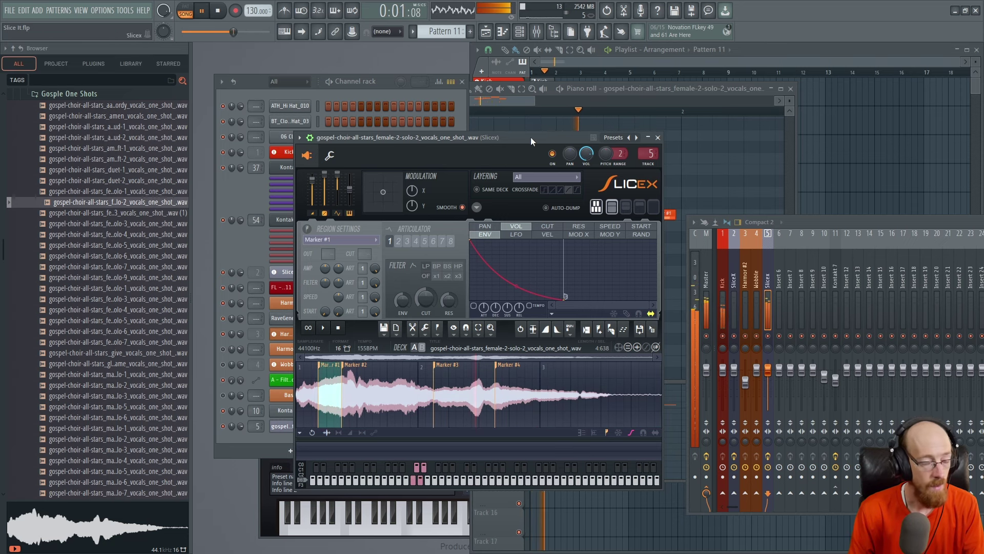
{"action": "key", "text": "space"}
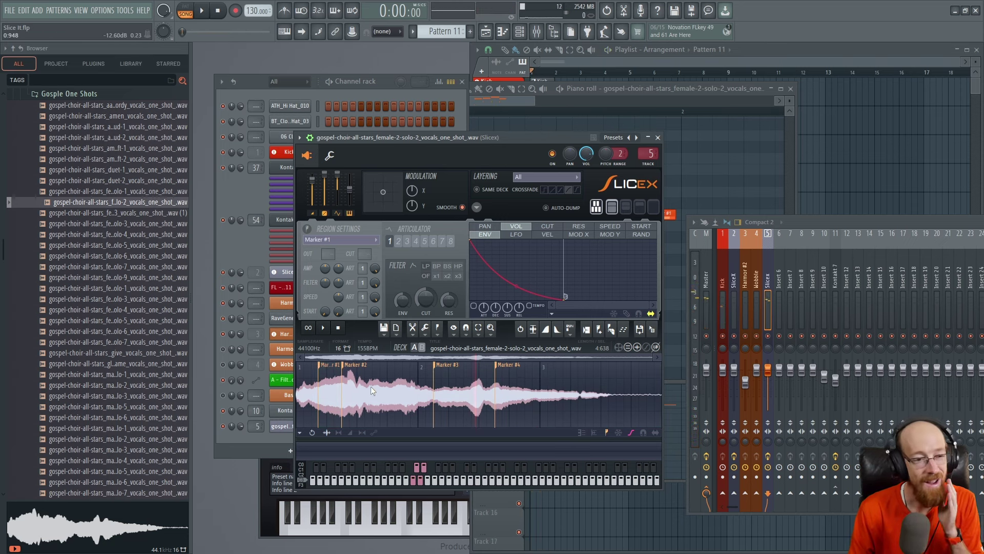